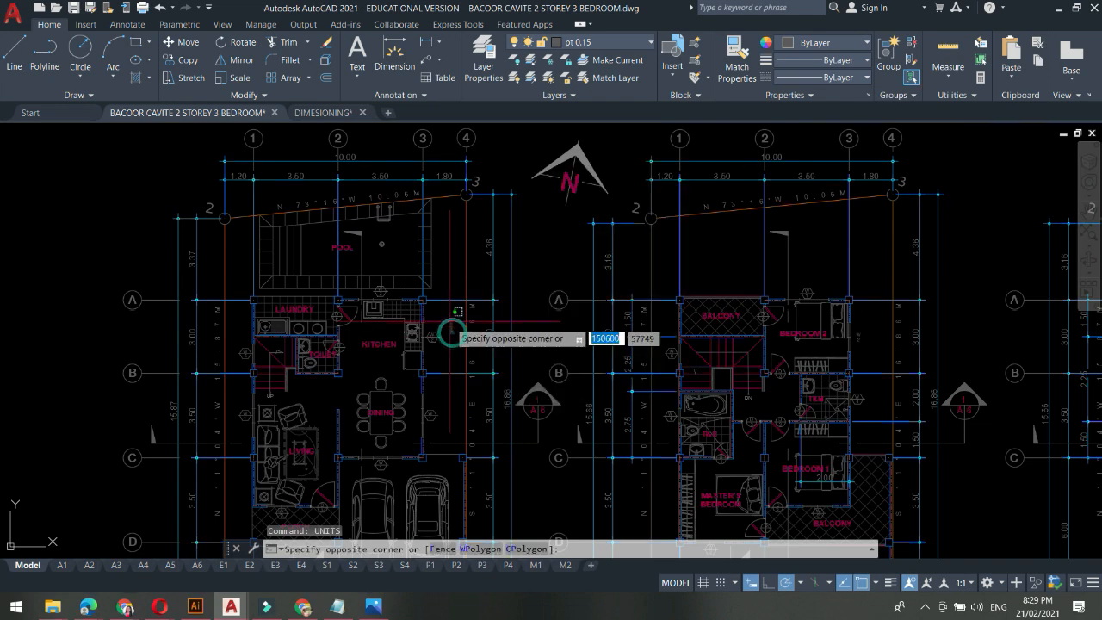
Measure the distance between the kitchen's right-hand columns on grid lines A and B with the DIST command
middle_click_drag(444, 336, 455, 354)
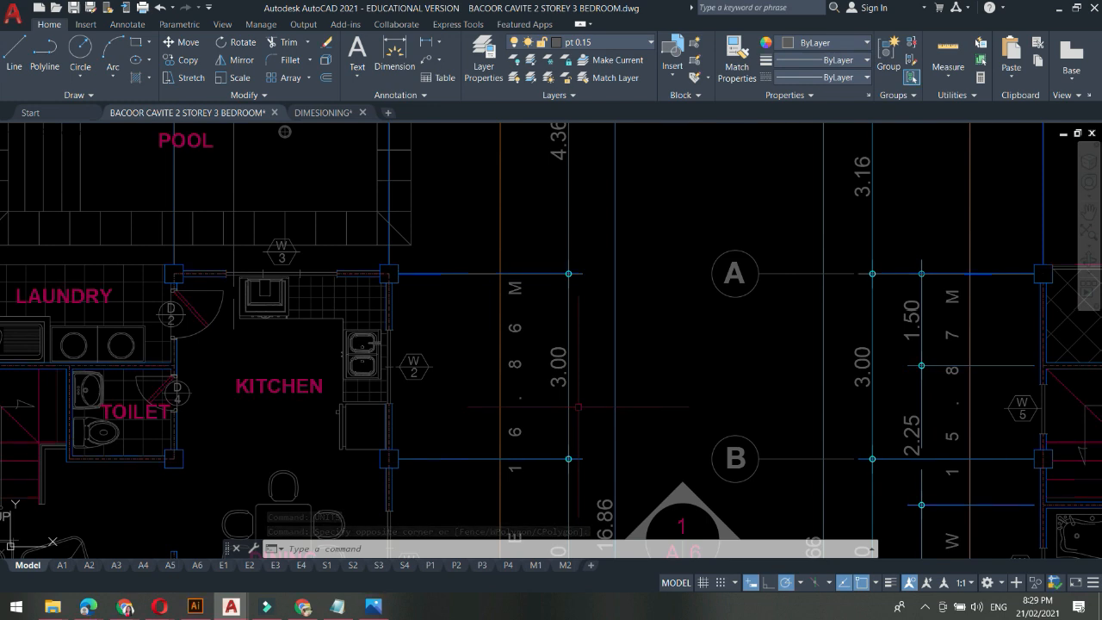
type("di")
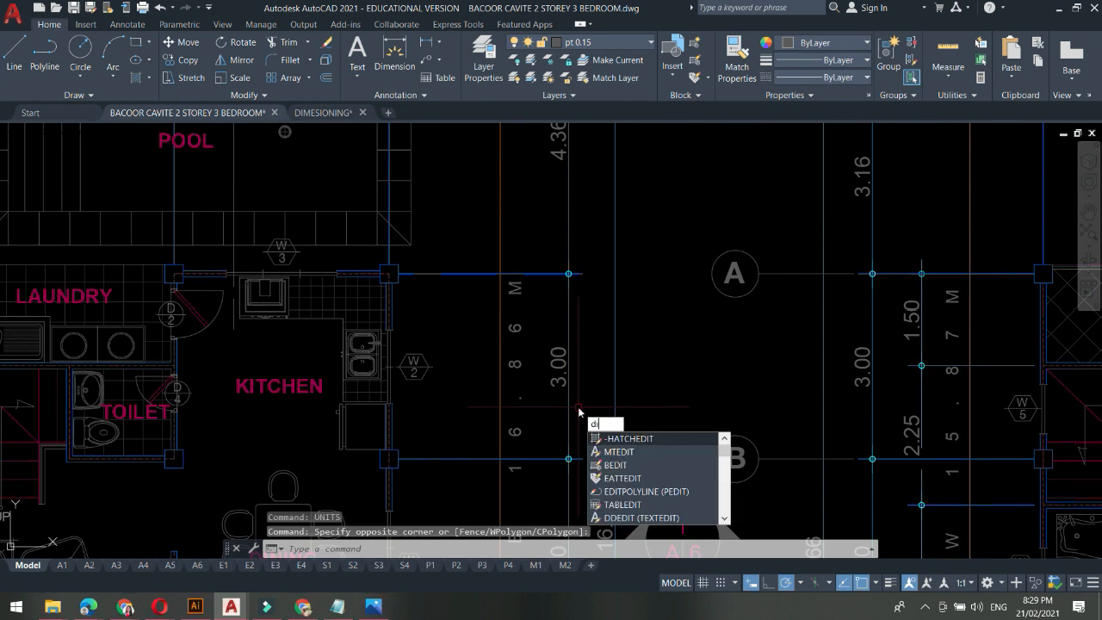
type("tst")
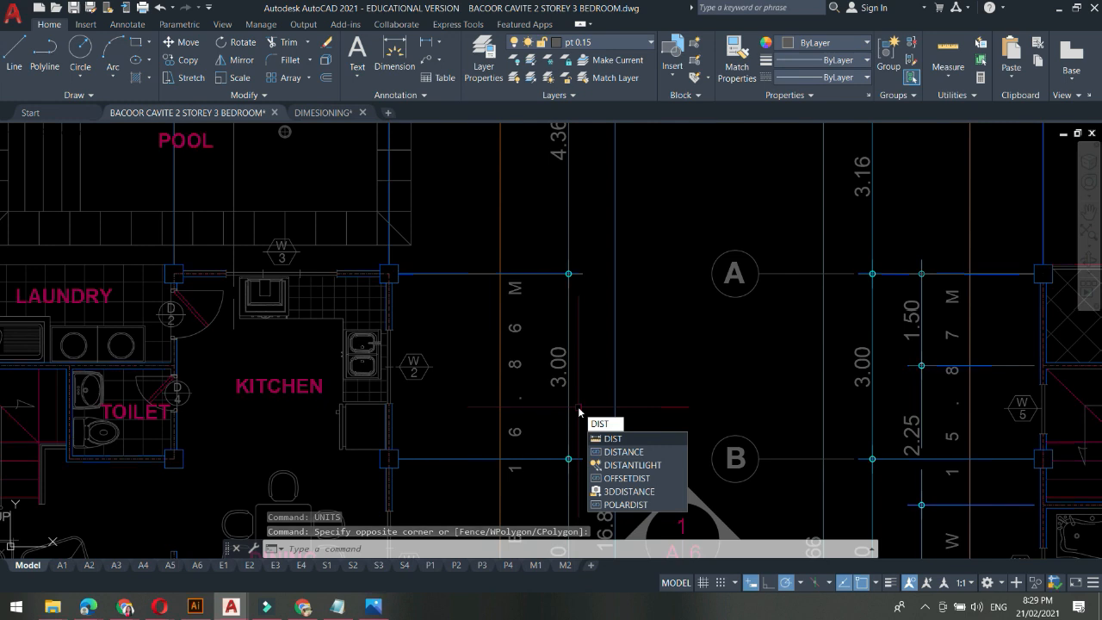
key("Return")
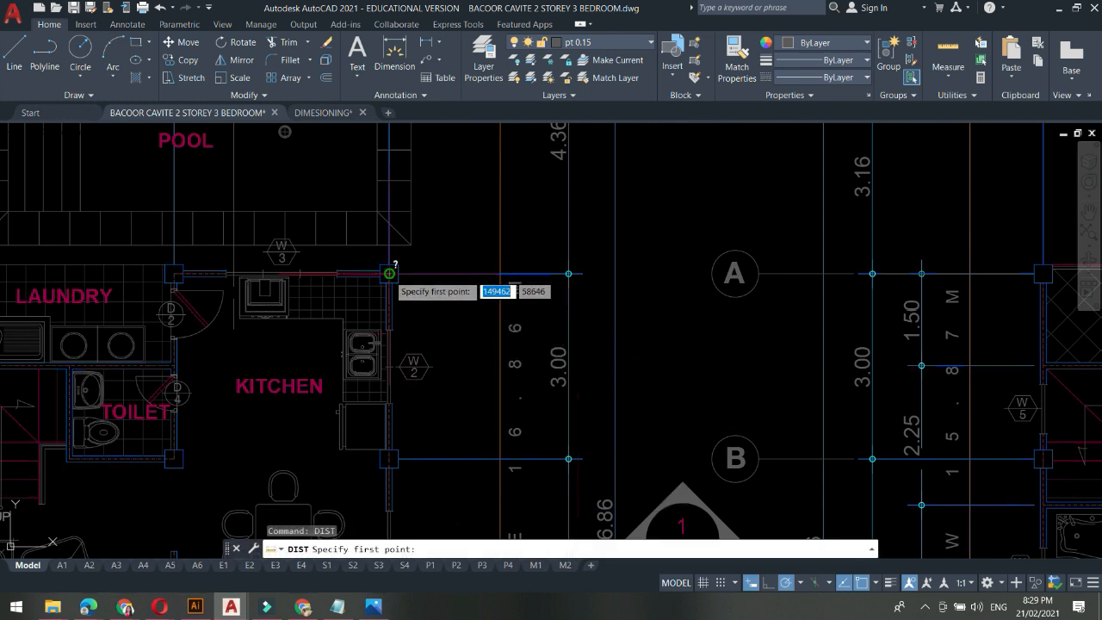
left_click(389, 274)
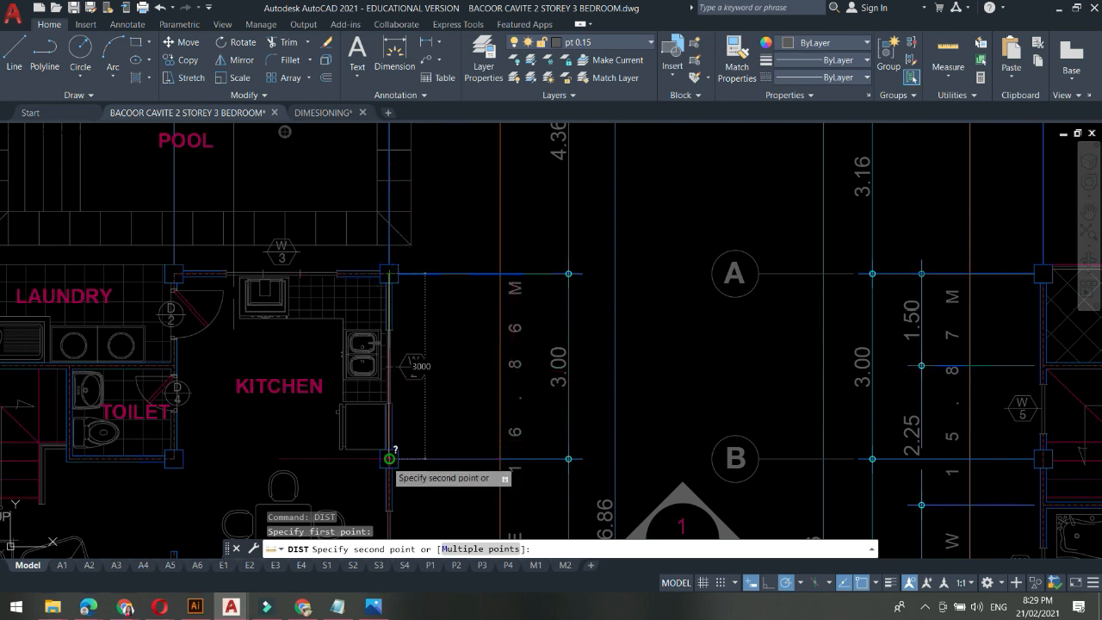
scroll(389, 457, "up", 2)
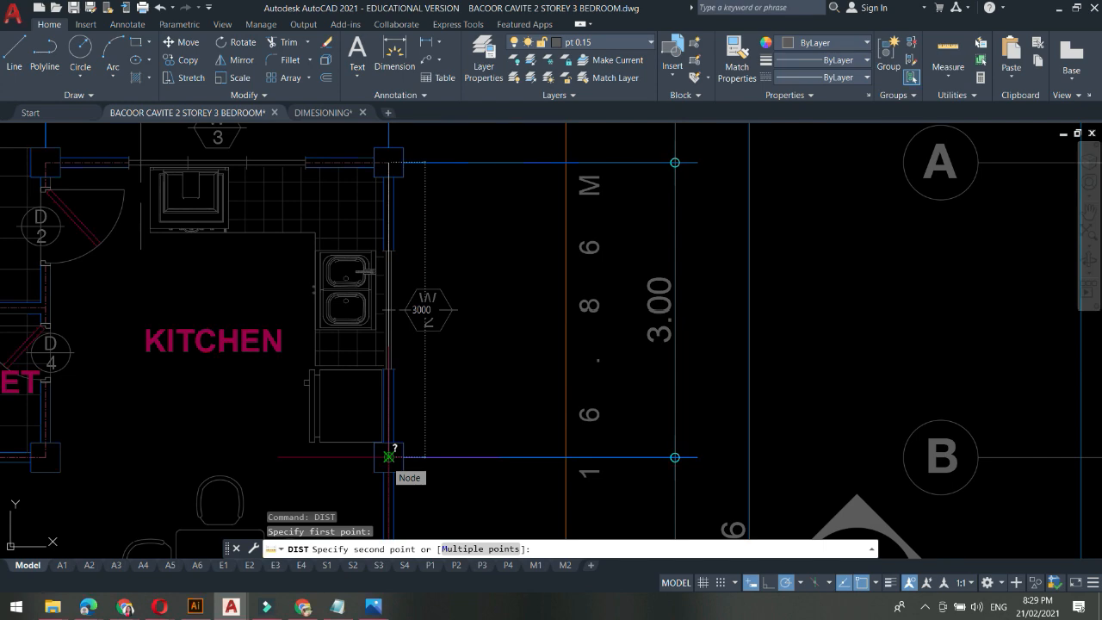
left_click(388, 457)
scroll(399, 378, "down", 2)
middle_click_drag(456, 375, 430, 331)
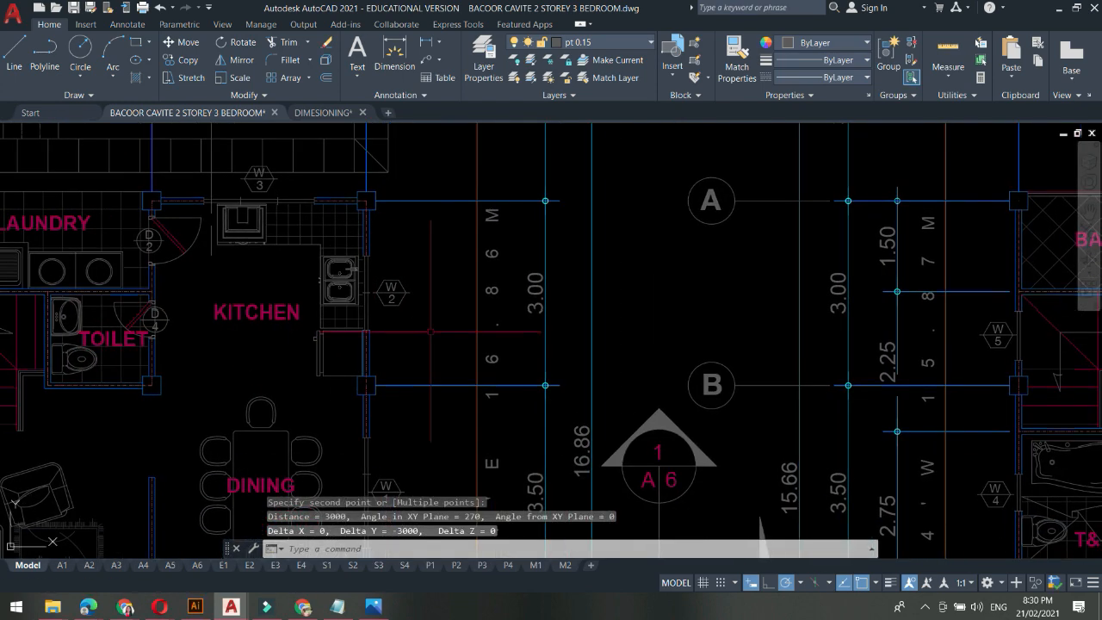
Switch to layout S2 and open its plot preview
left_click(355, 569)
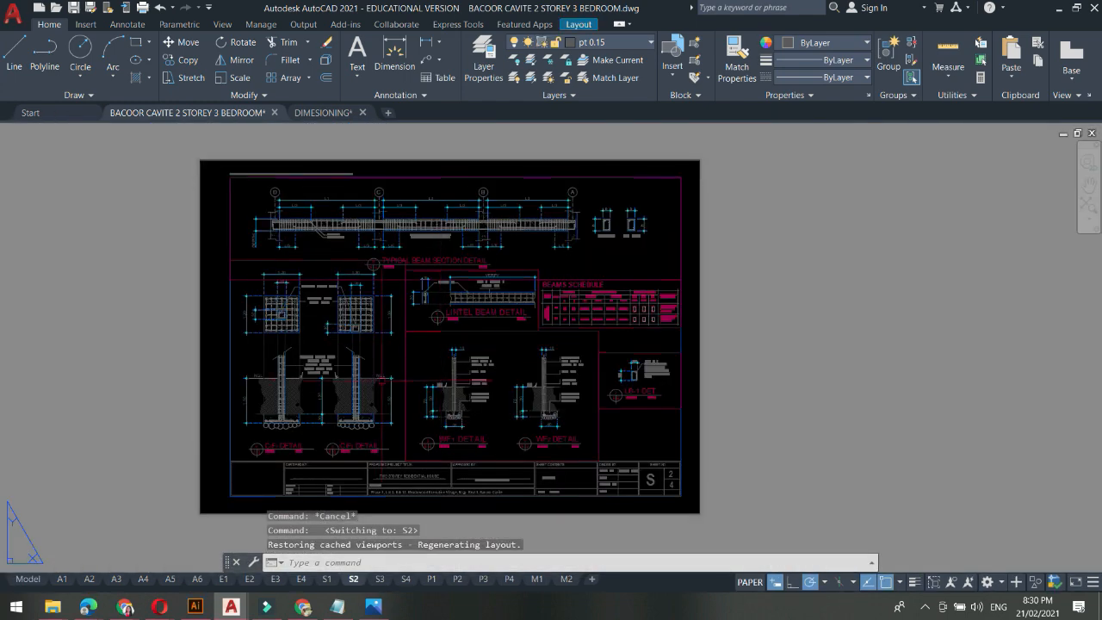
key("ctrl+p")
left_click(459, 341)
left_click(330, 474)
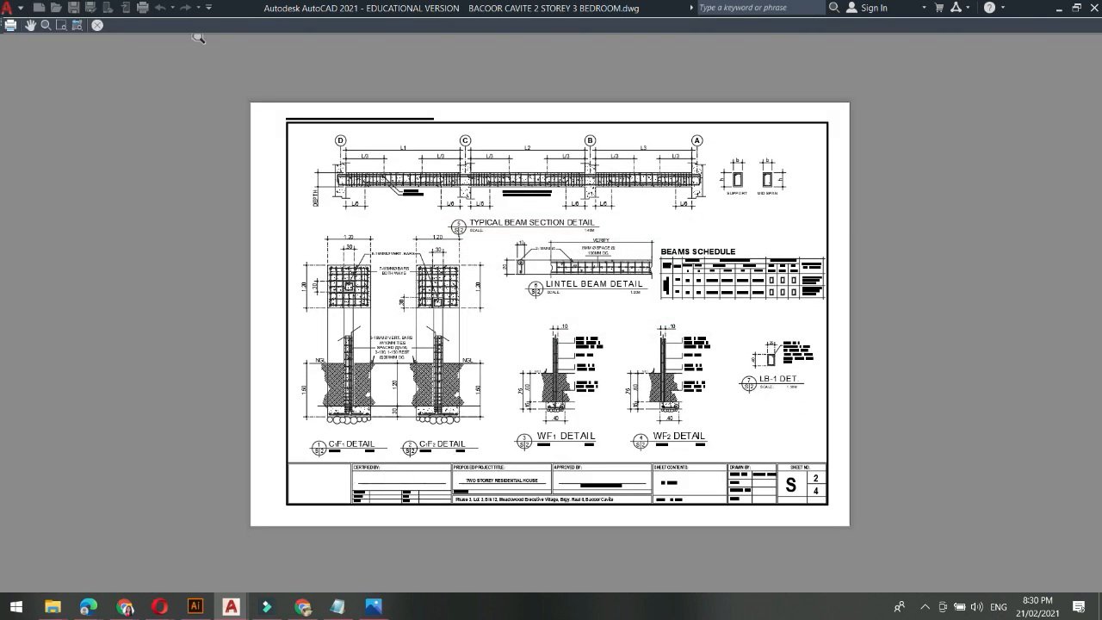
Examine the scales and dimension text sizes of the details on sheet S2, and close the preview without plotting
scroll(312, 439, "up", 4)
scroll(310, 439, "up", 4)
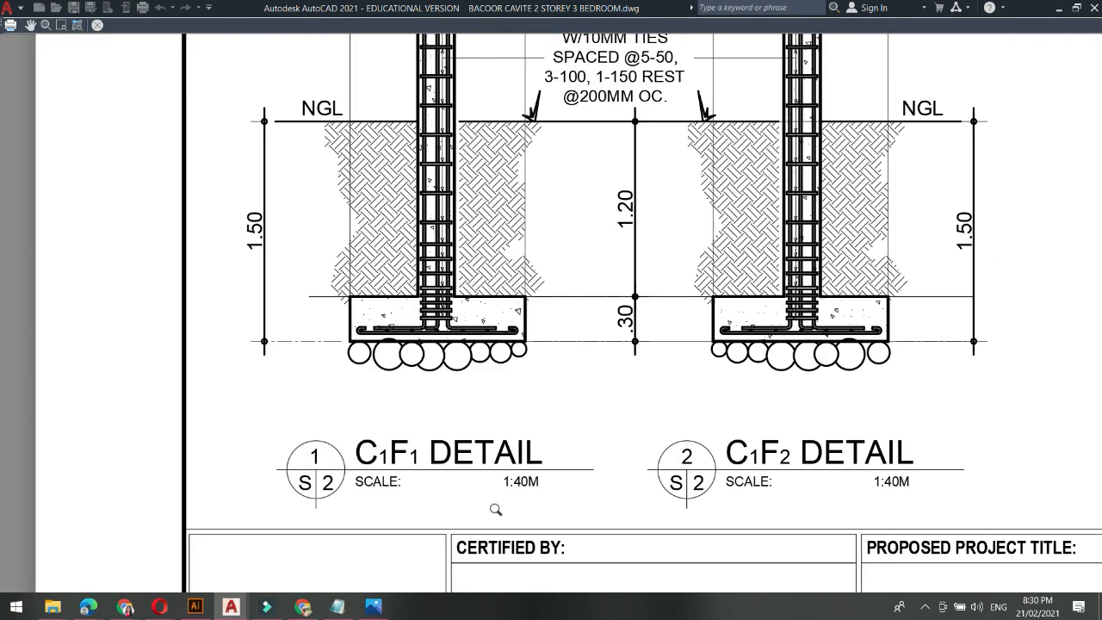
scroll(512, 497, "down", 5)
scroll(472, 487, "up", 1)
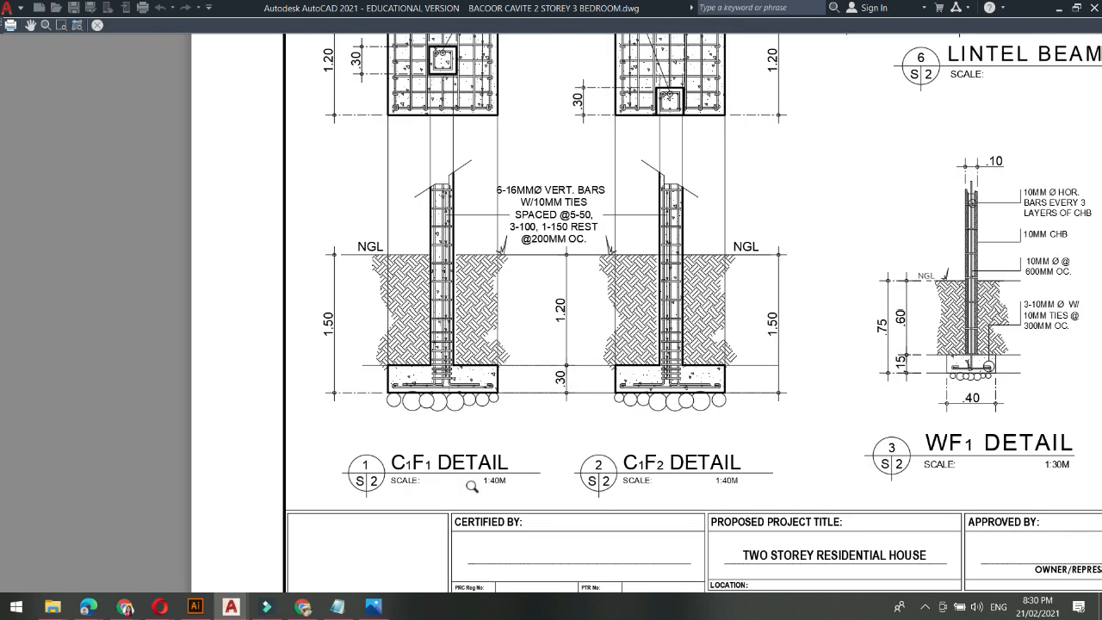
scroll(472, 486, "up", 3)
scroll(537, 484, "up", 2)
scroll(544, 482, "down", 6)
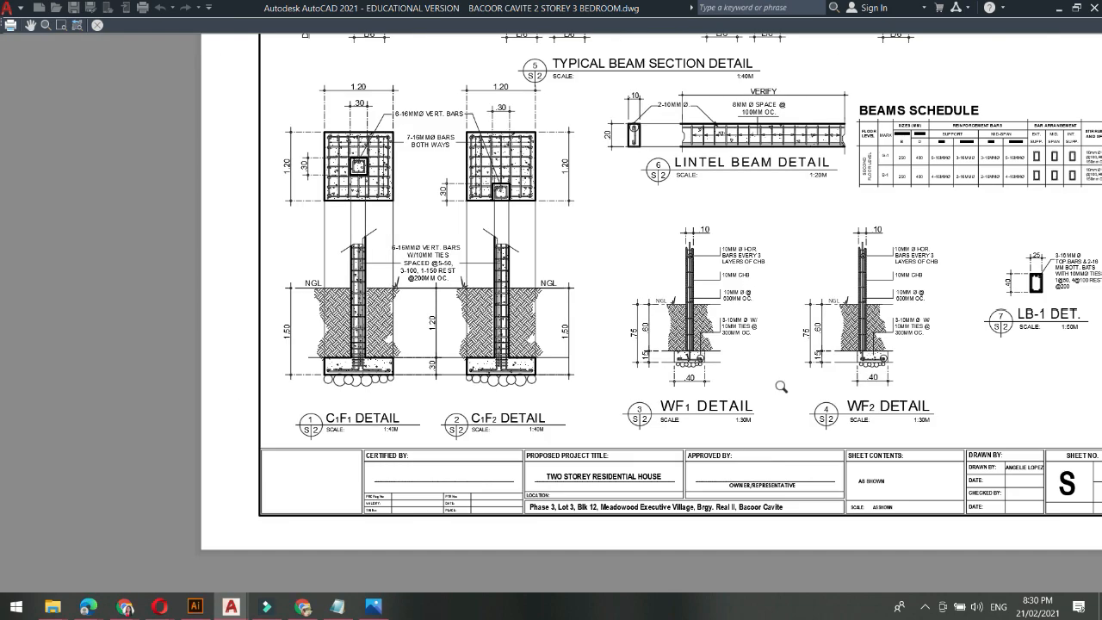
scroll(781, 387, "up", 4)
scroll(556, 501, "down", 4)
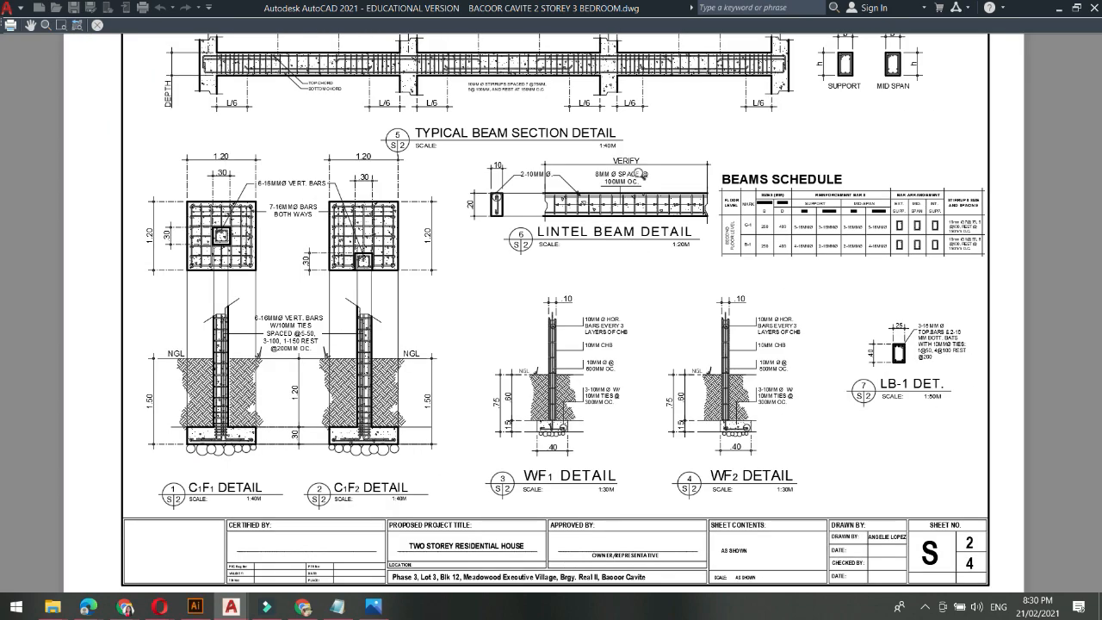
scroll(638, 184, "up", 3)
scroll(659, 317, "down", 3)
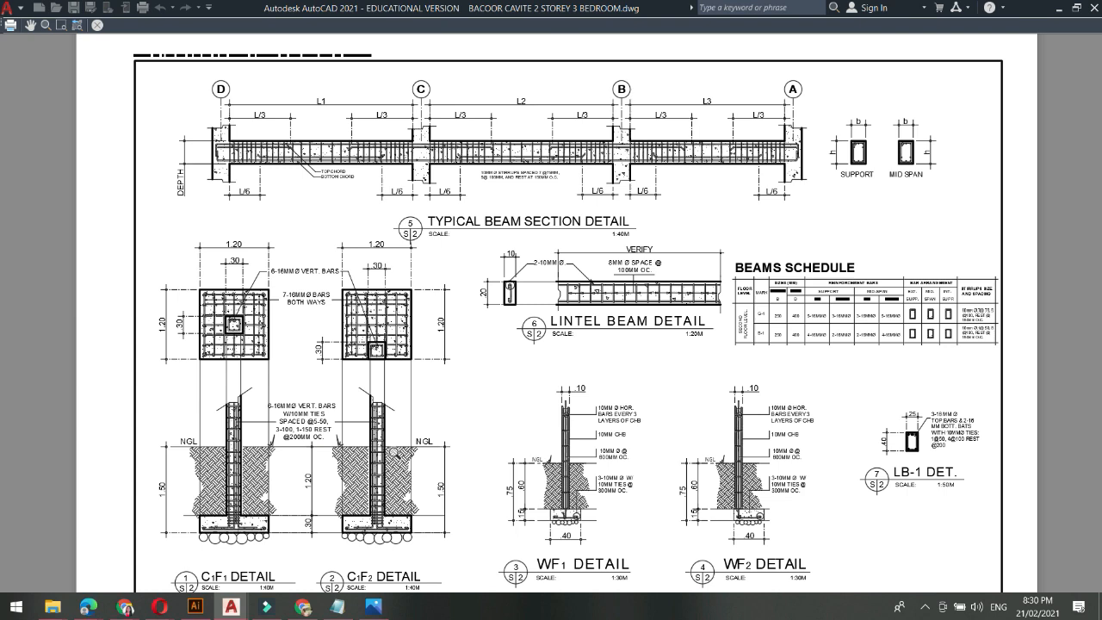
scroll(392, 259, "up", 2)
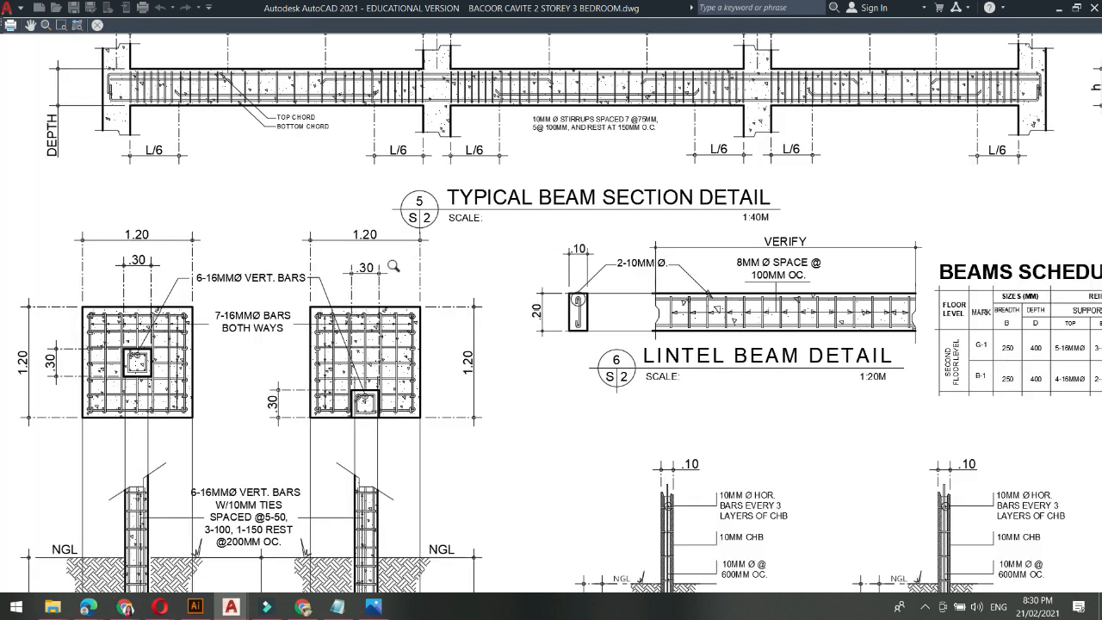
scroll(393, 267, "down", 2)
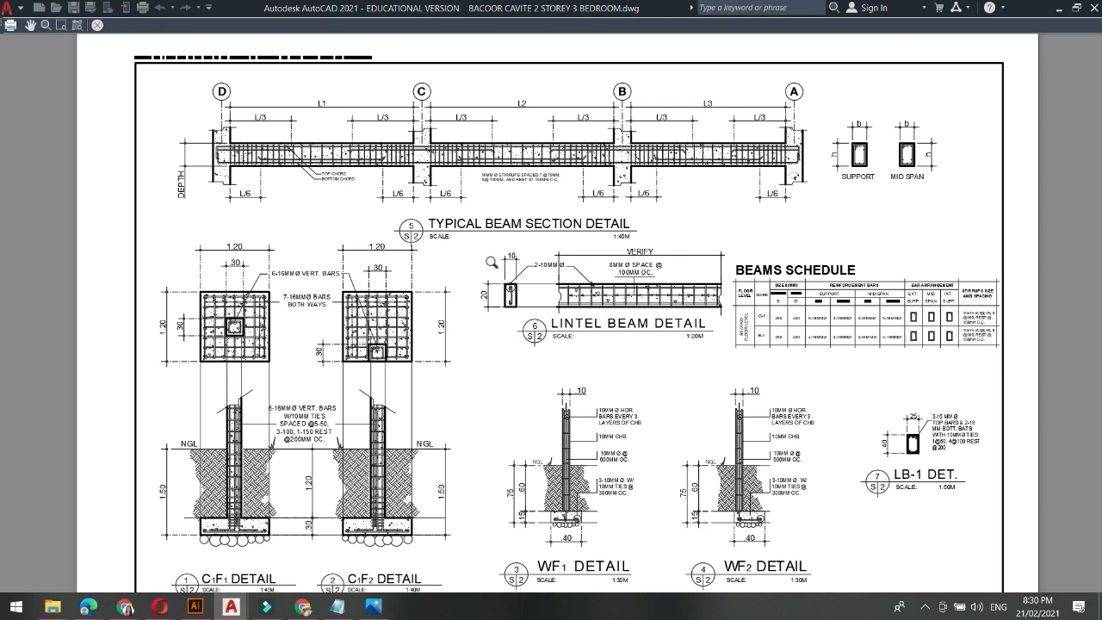
key("Escape")
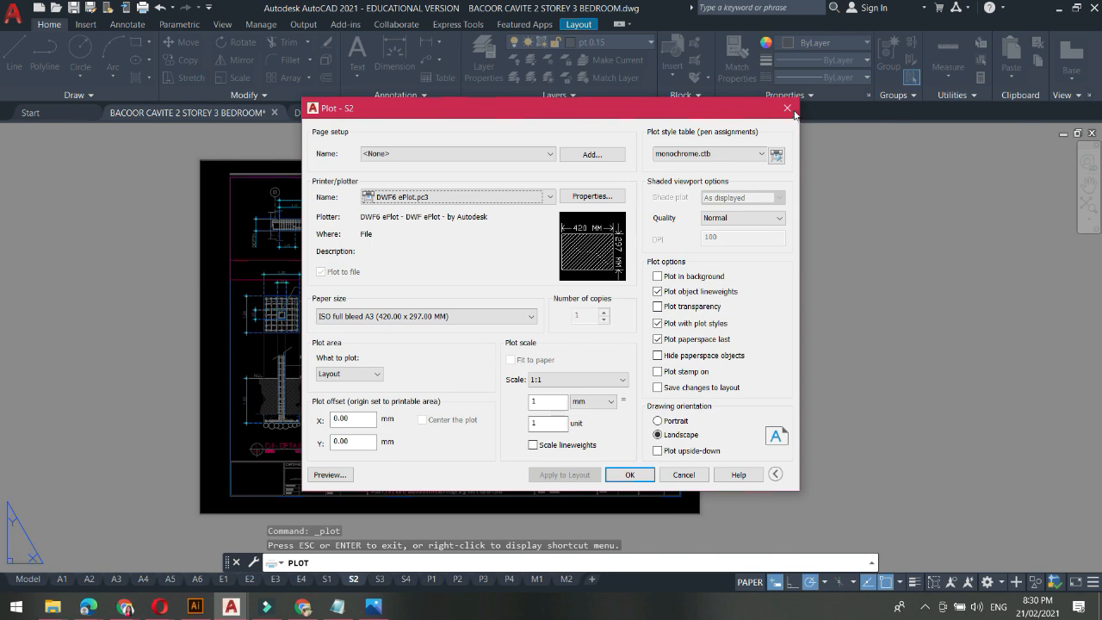
left_click(786, 107)
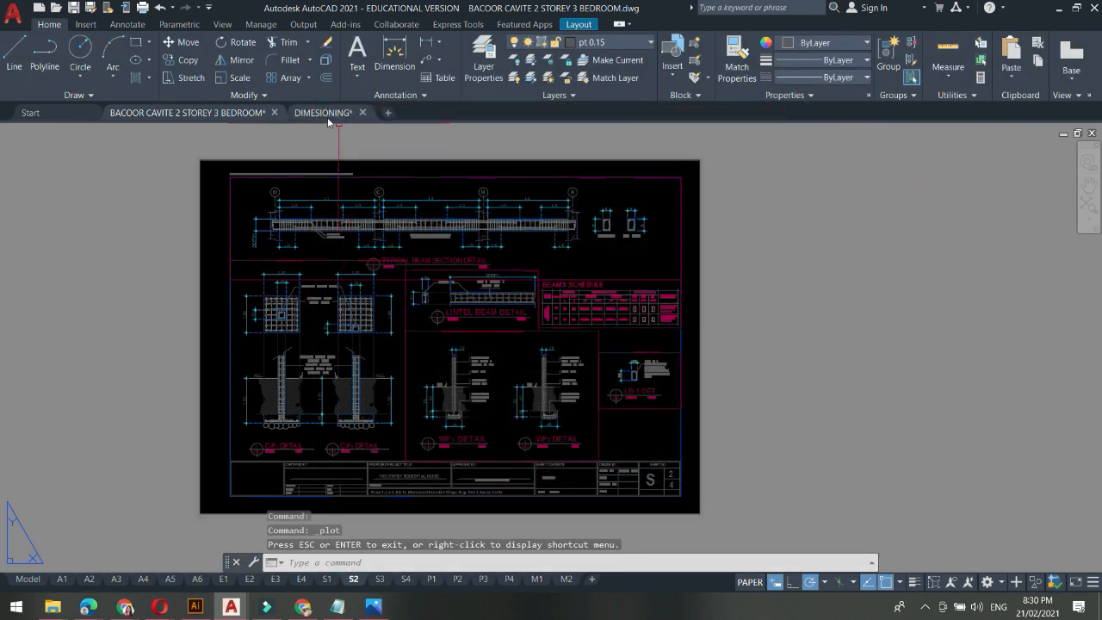
Switch to the DIMESIONING drawing, bring the row of C1F1 plans into view and look through the available dimension types
left_click(334, 115)
scroll(485, 362, "down", 4)
mouse_move(596, 416)
middle_mouse_down()
mouse_move(491, 369)
mouse_move(352, 344)
middle_mouse_up()
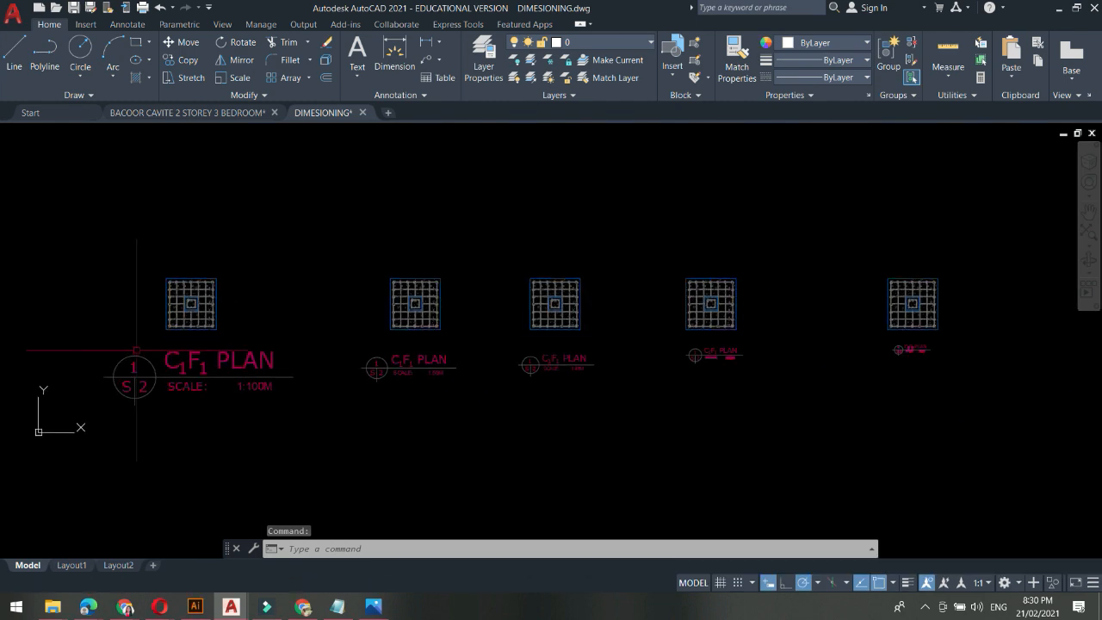
middle_click_drag(315, 269, 418, 299)
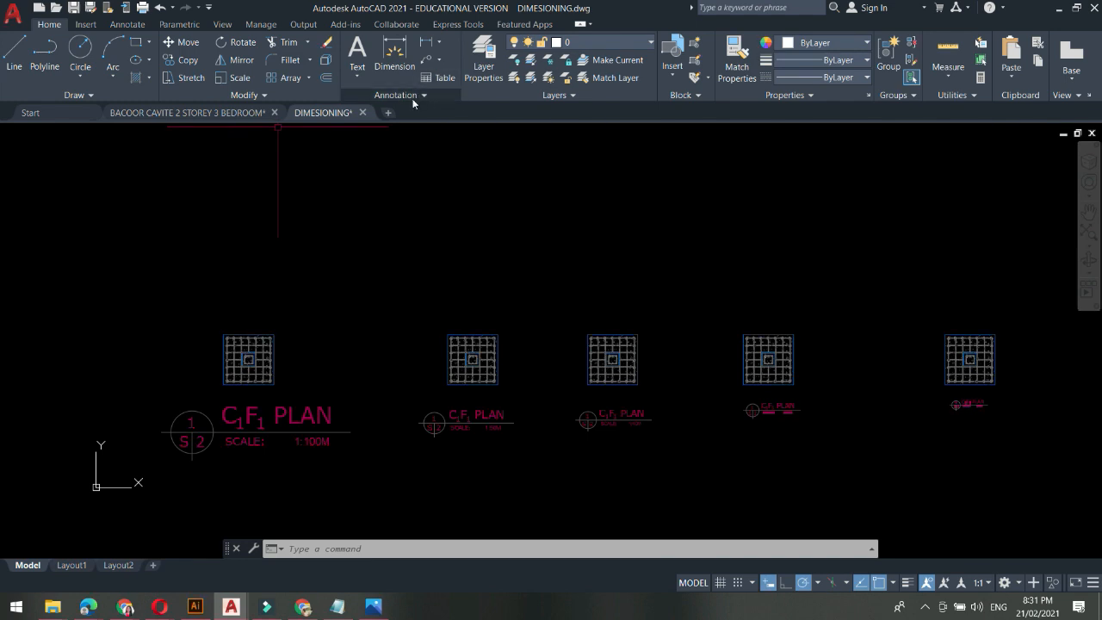
left_click(442, 44)
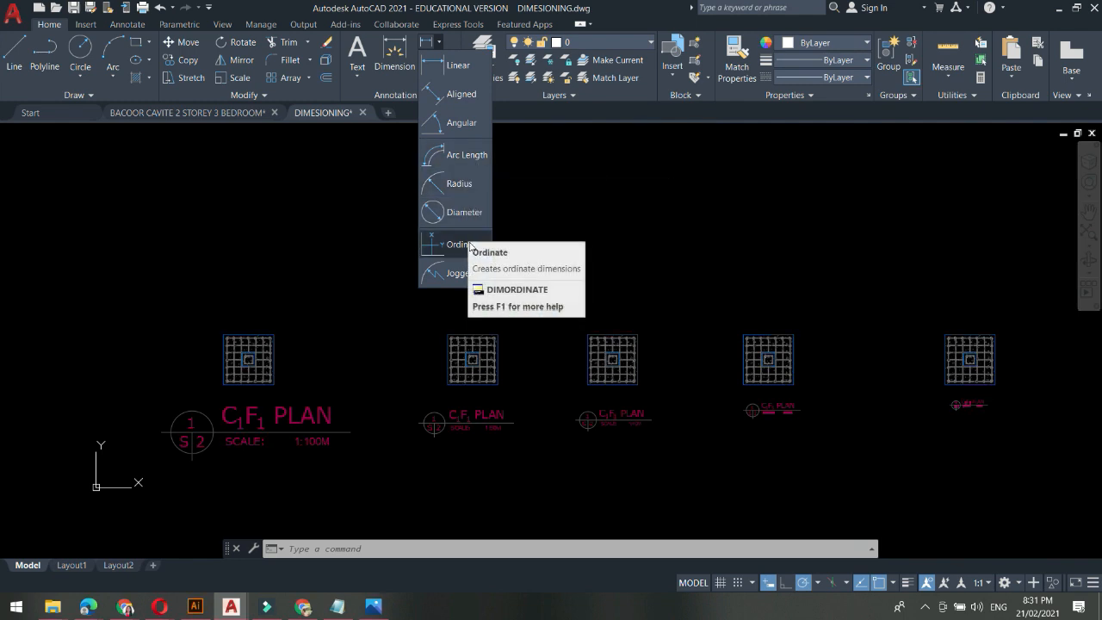
left_click(538, 211)
Dimension the top edge of the first C1F1 footing plan, the 1:100M one, placing the dimension line above it
scroll(306, 224, "up", 3)
middle_click_drag(305, 224, 403, 200)
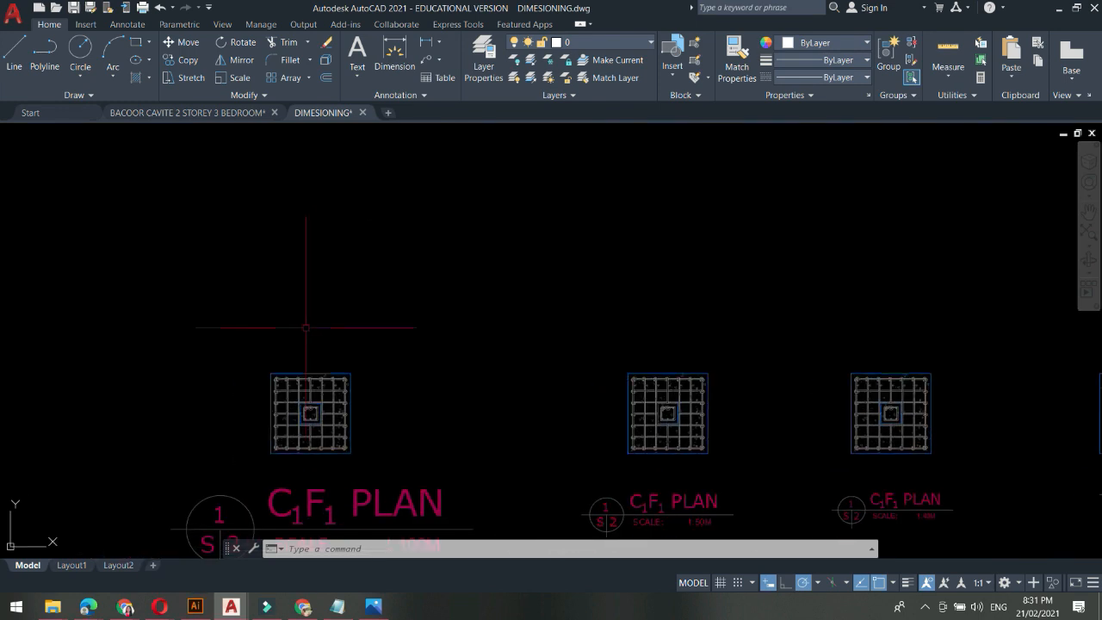
left_click(403, 54)
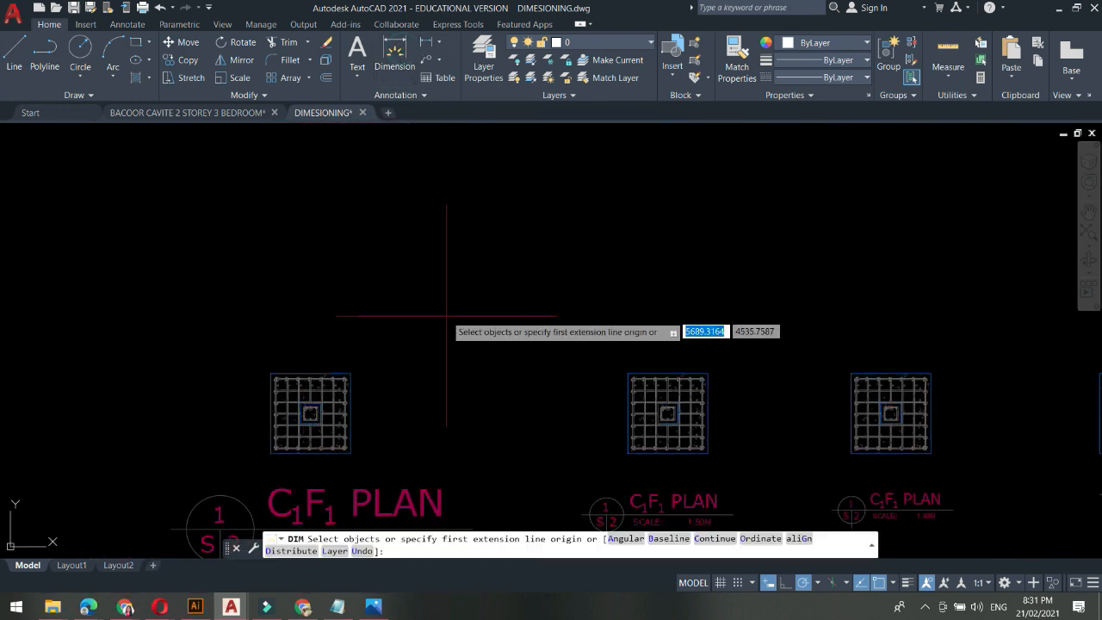
scroll(371, 325, "up", 2)
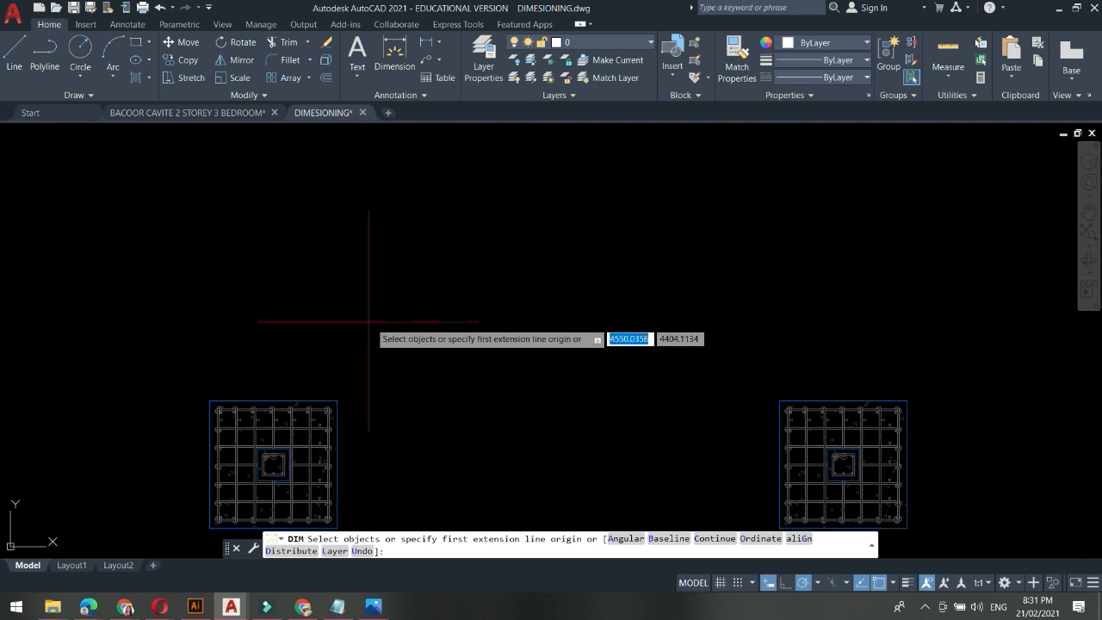
left_click(214, 399)
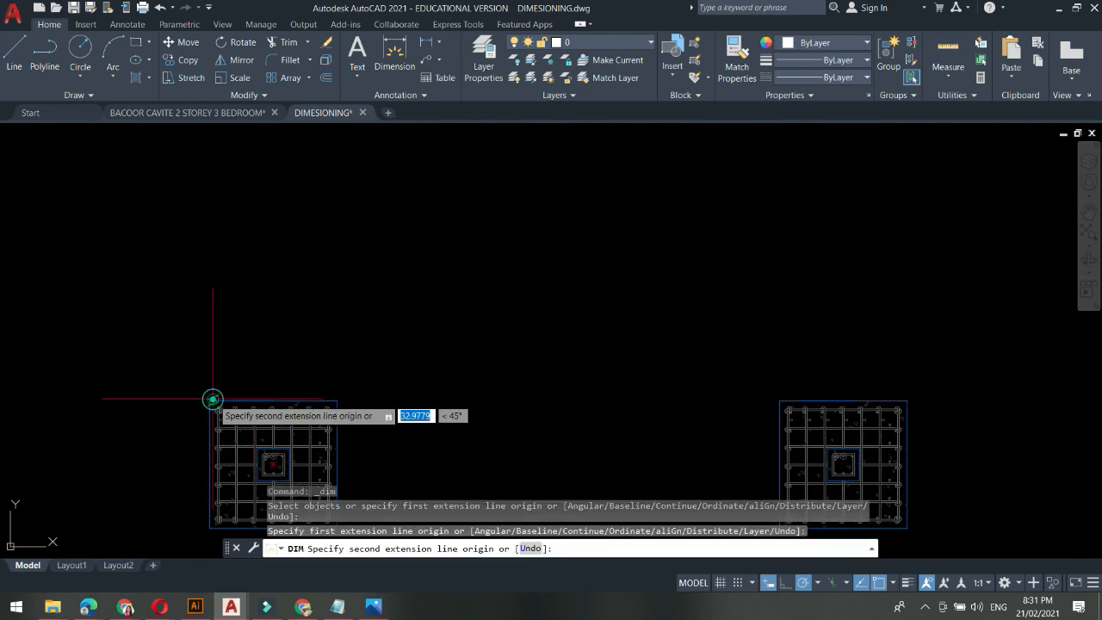
left_click(337, 400)
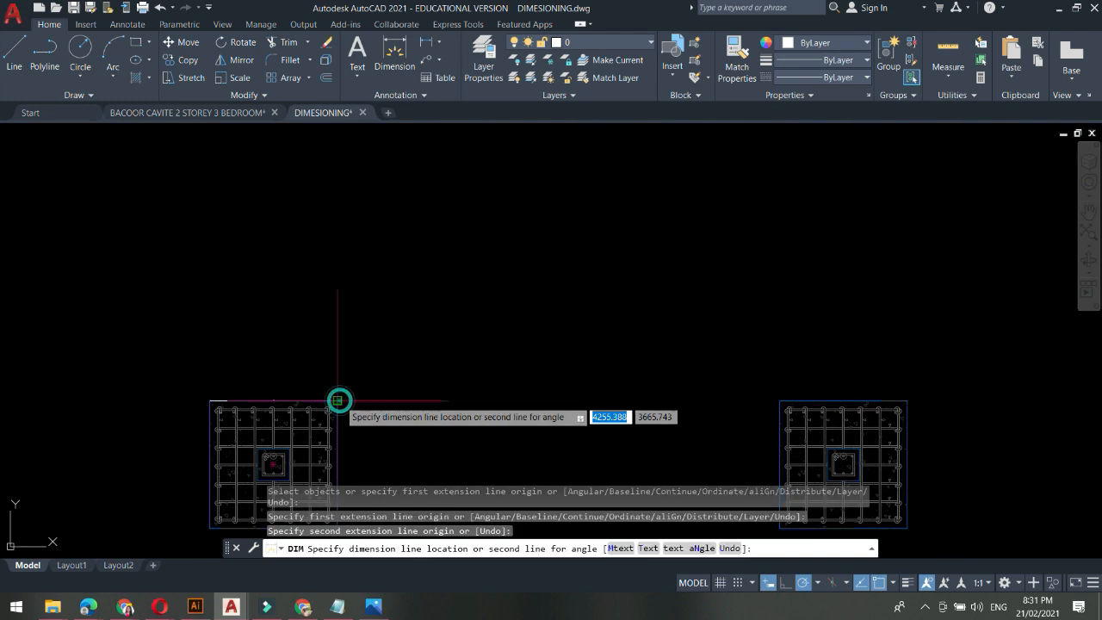
left_click(334, 328)
middle_click_drag(285, 350, 352, 300)
key("Return")
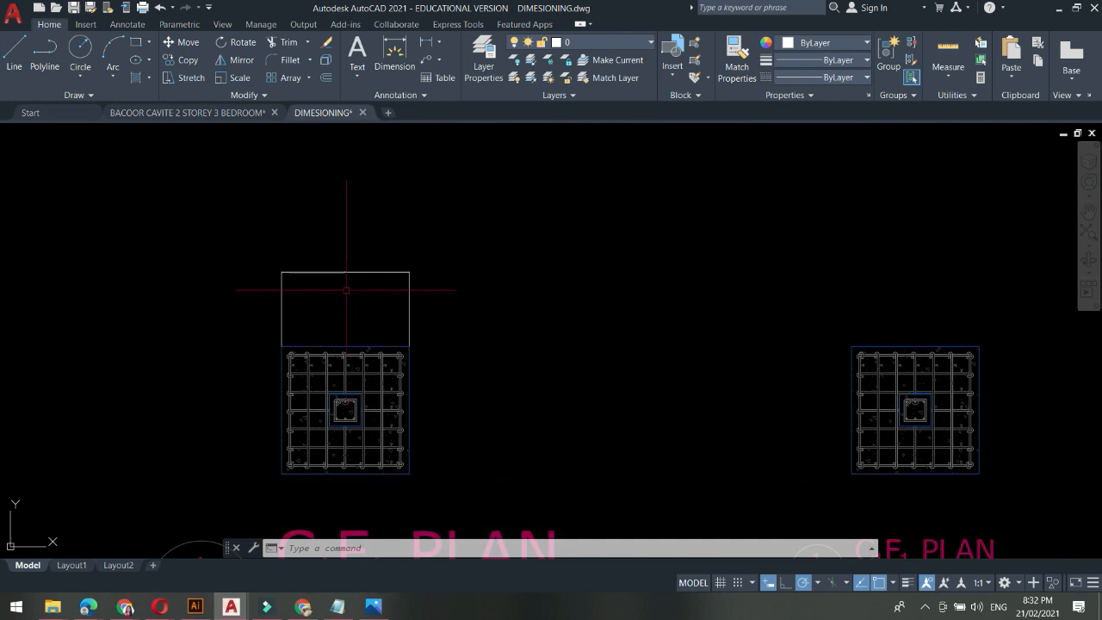
Examine the size of the new dimension's text and arrowheads up close
scroll(340, 280, "up", 6)
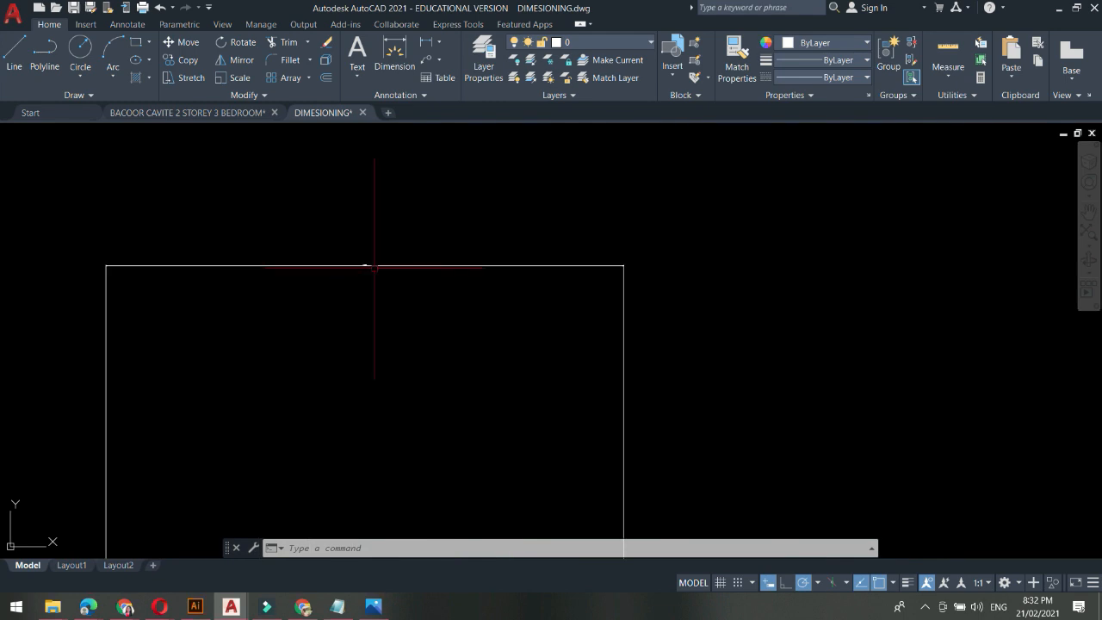
scroll(314, 255, "up", 4)
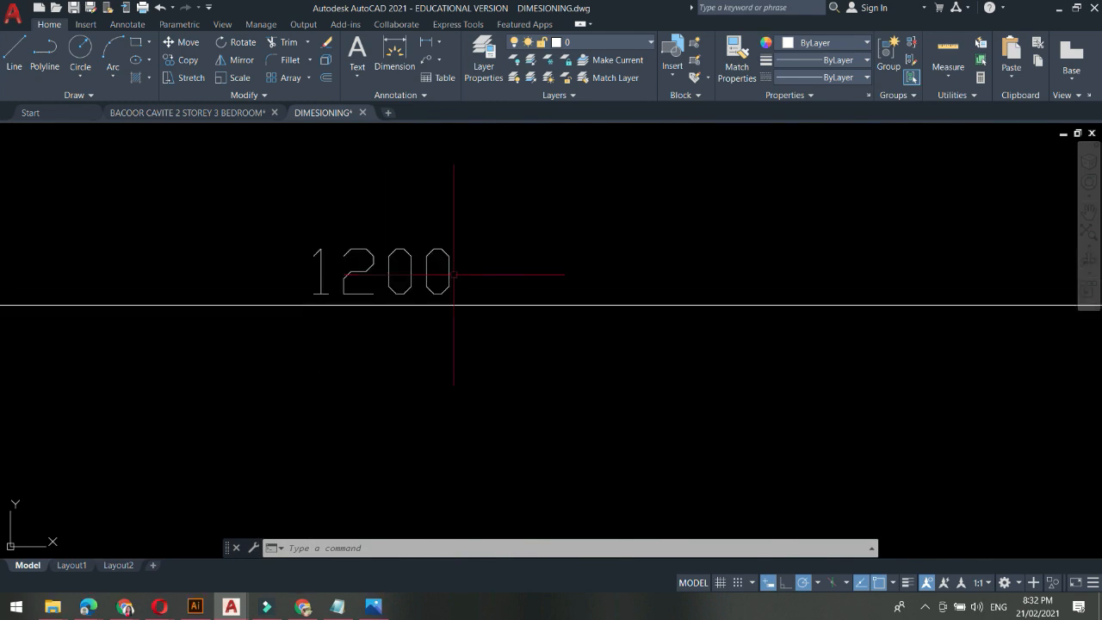
scroll(454, 275, "down", 6)
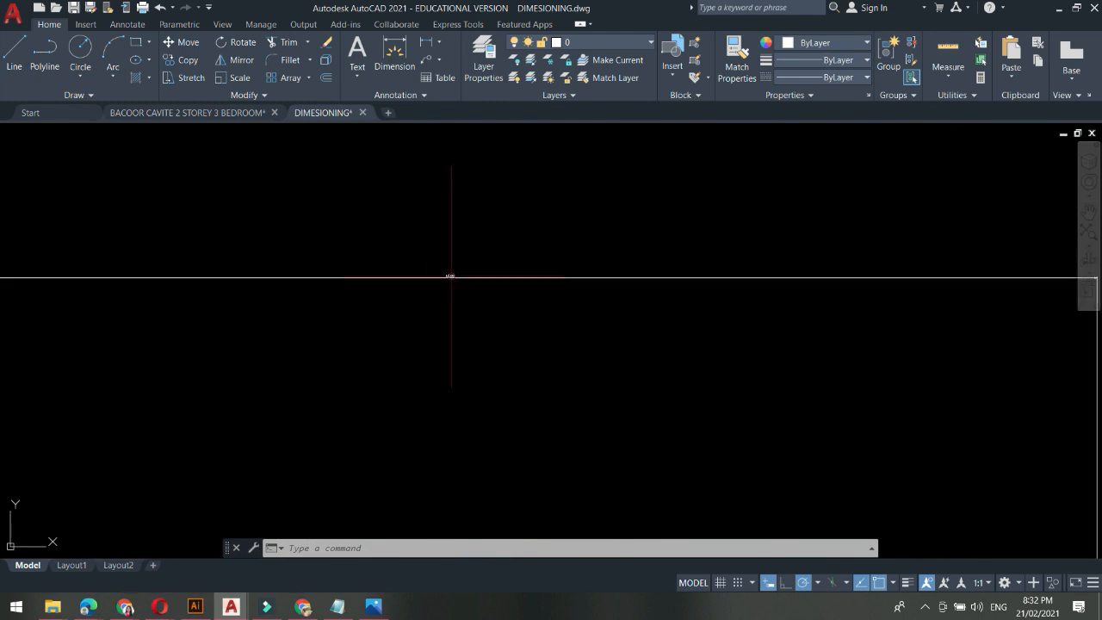
scroll(120, 299, "up", 6)
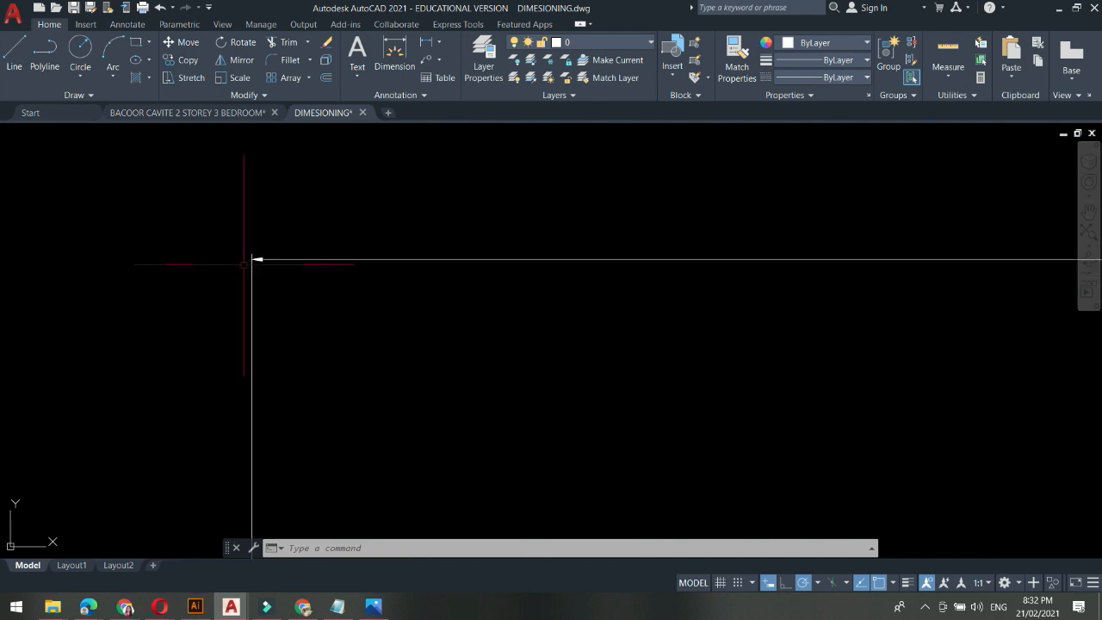
scroll(468, 270, "down", 6)
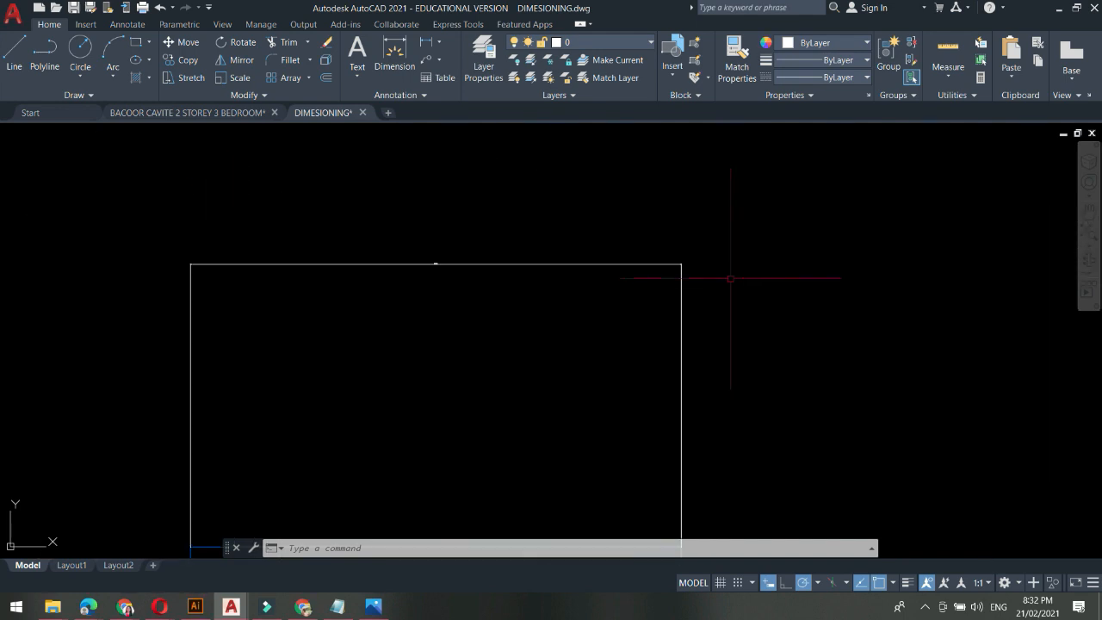
Delete the dimension above the first C1F1 footing plan
scroll(412, 256, "up", 2)
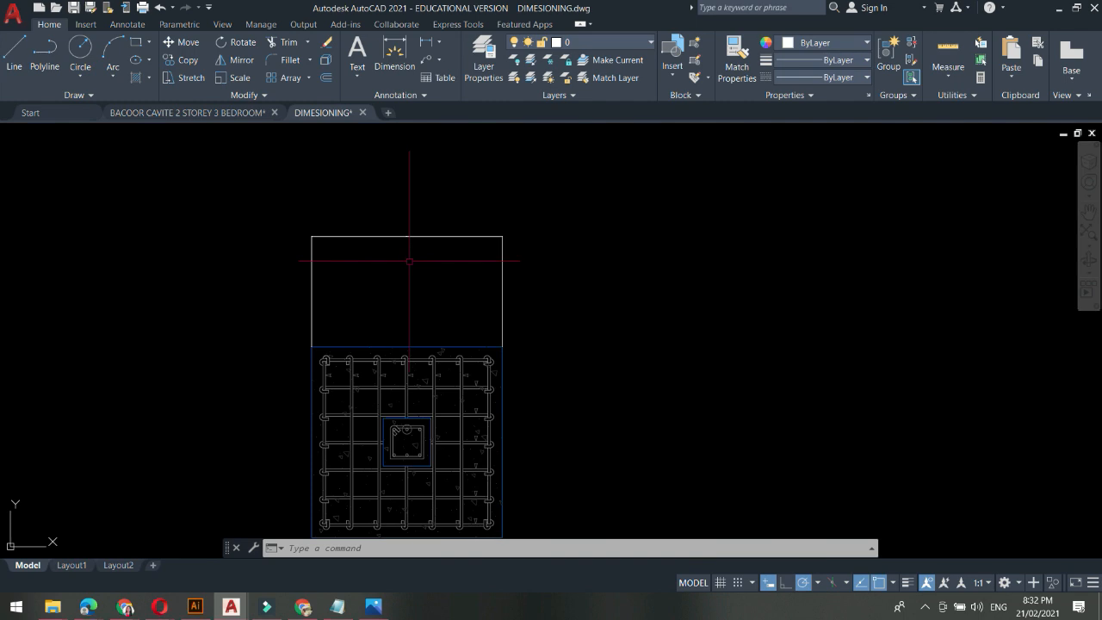
left_click(409, 249)
left_click(371, 204)
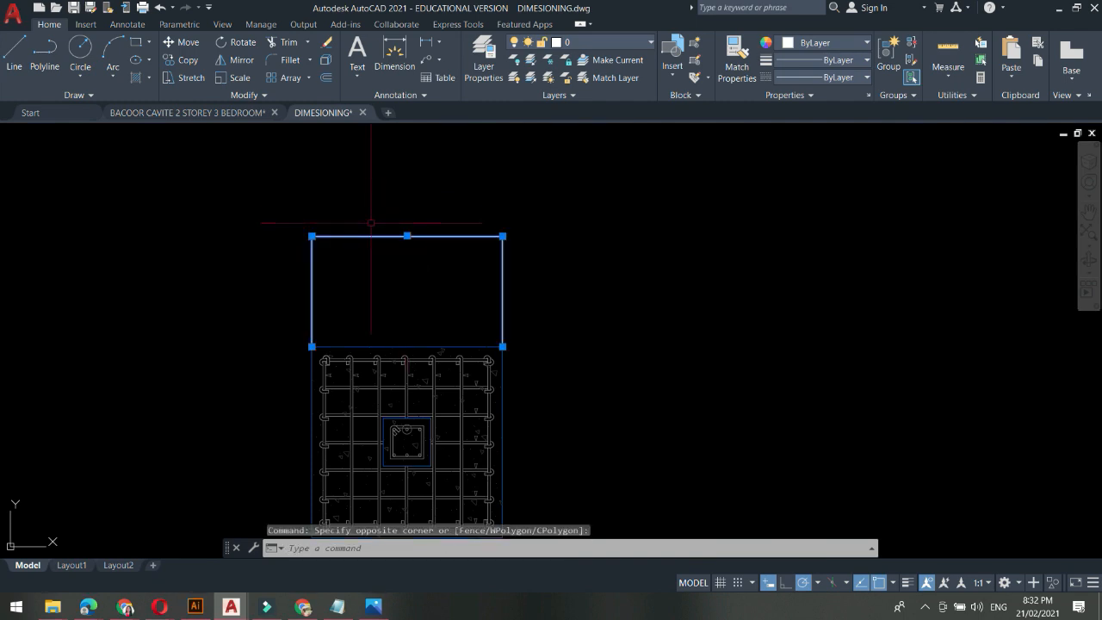
key("Delete")
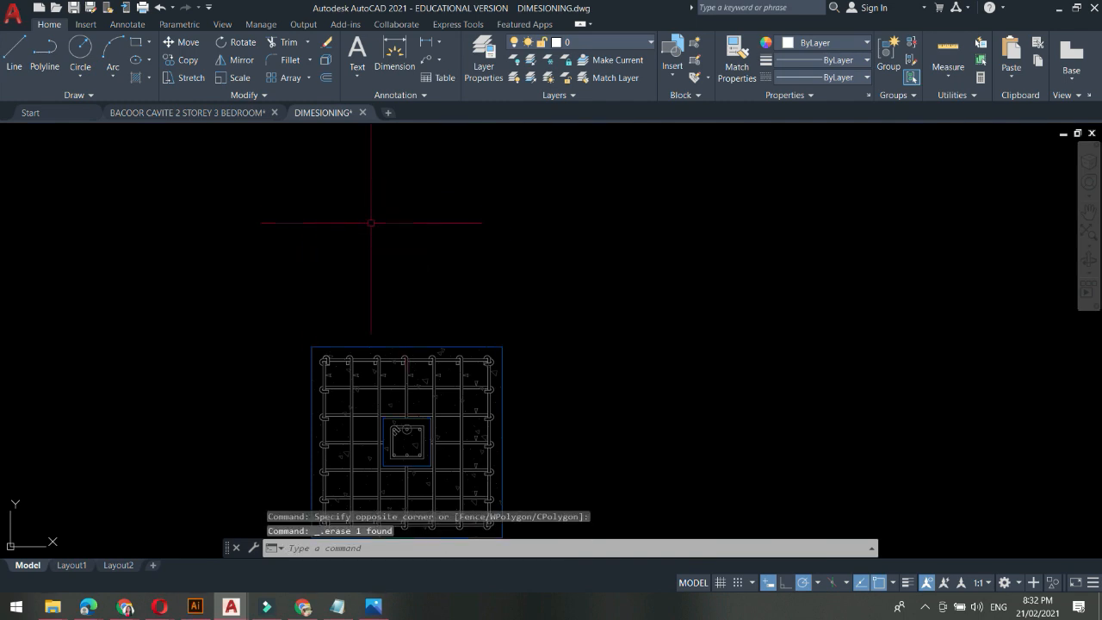
Open the Dimension Style Manager and preview the 1_200, 1_300, FLRP.PLN and ISO-25 styles
left_click(425, 96)
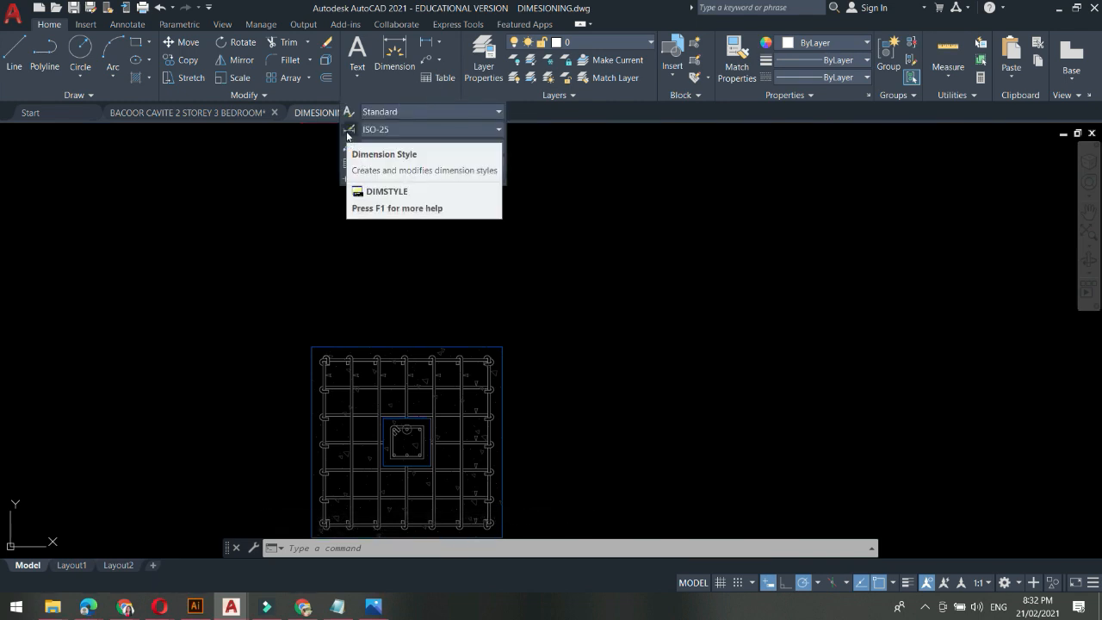
key("Escape")
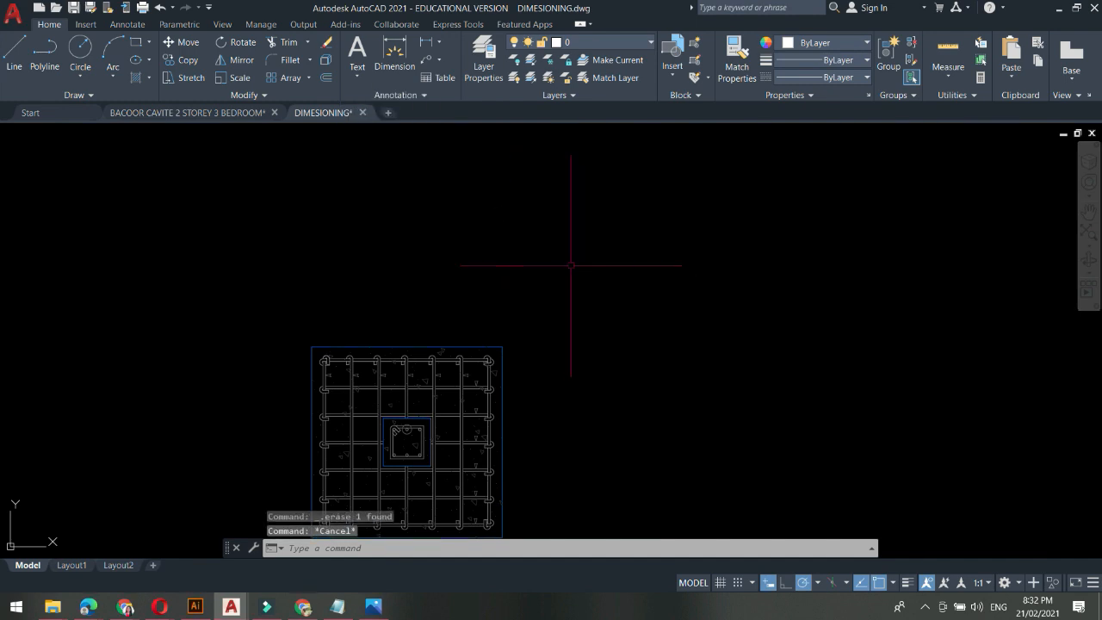
type("dimsty")
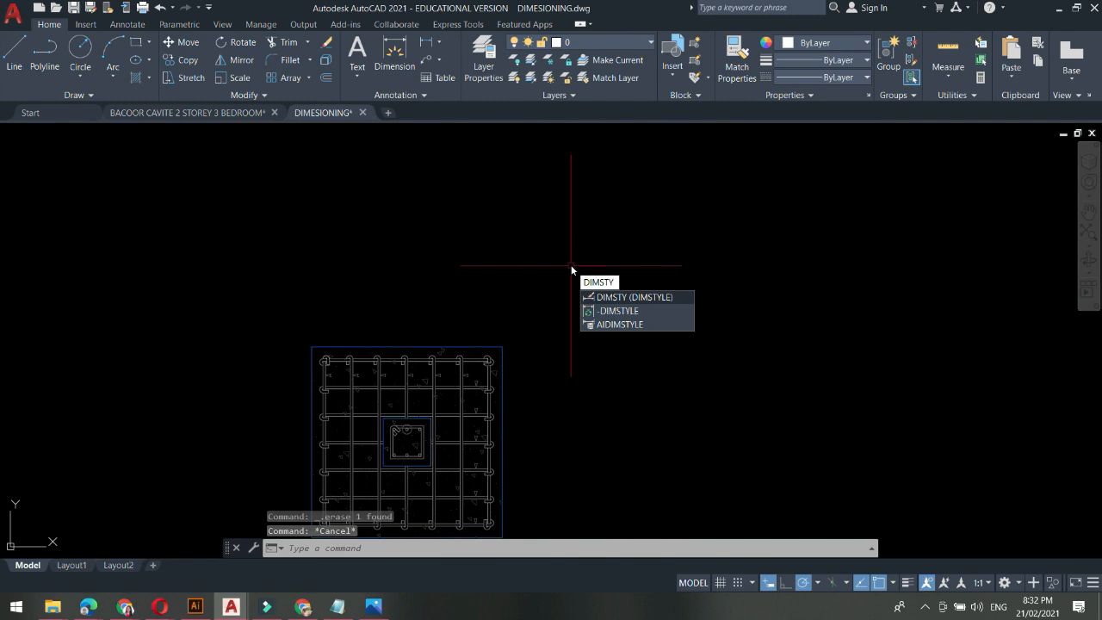
type("DIMSTY")
key("Return")
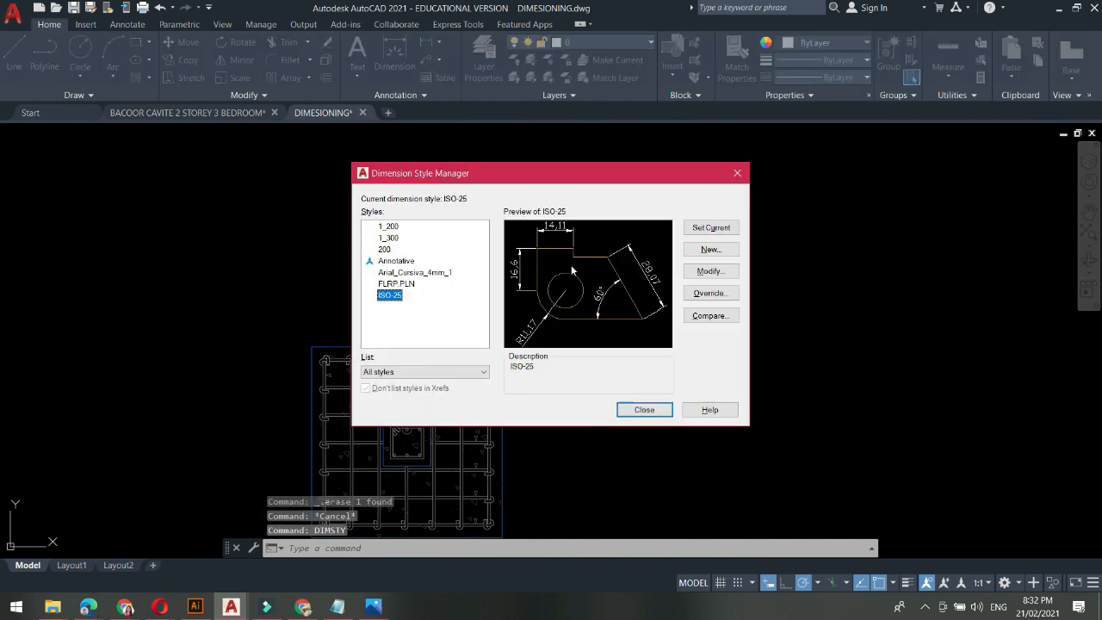
left_click_drag(467, 173, 534, 163)
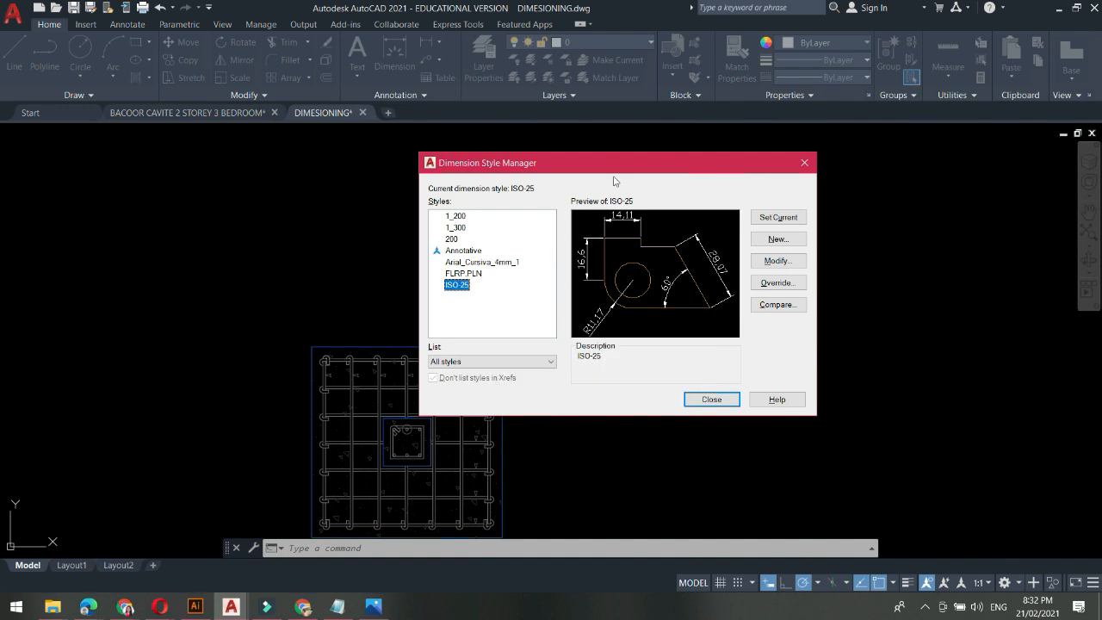
left_click_drag(616, 161, 548, 155)
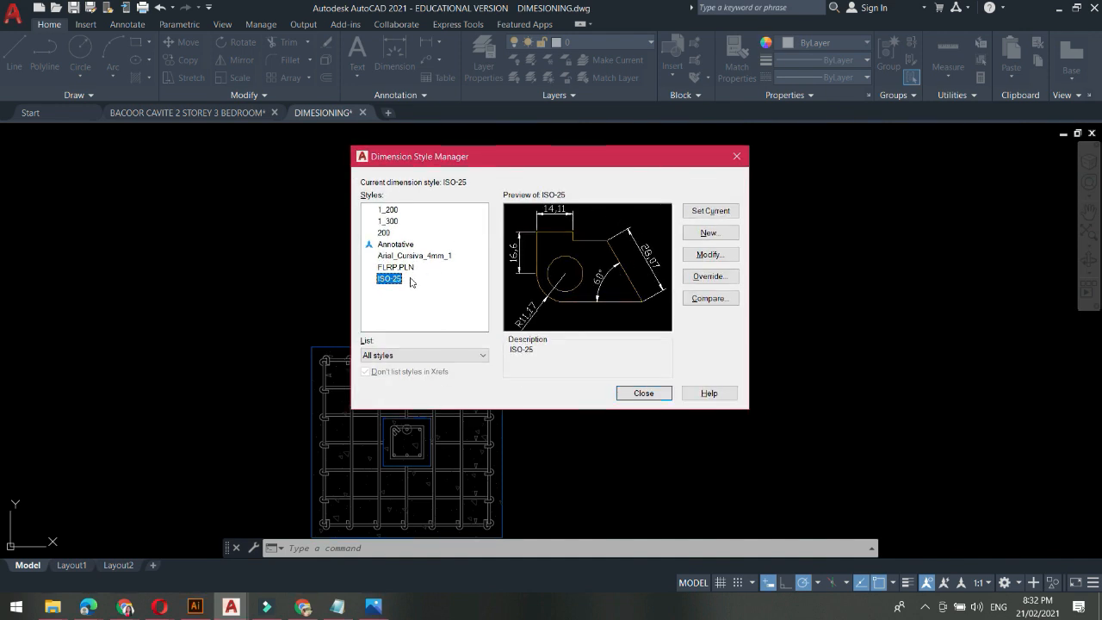
left_click(394, 210)
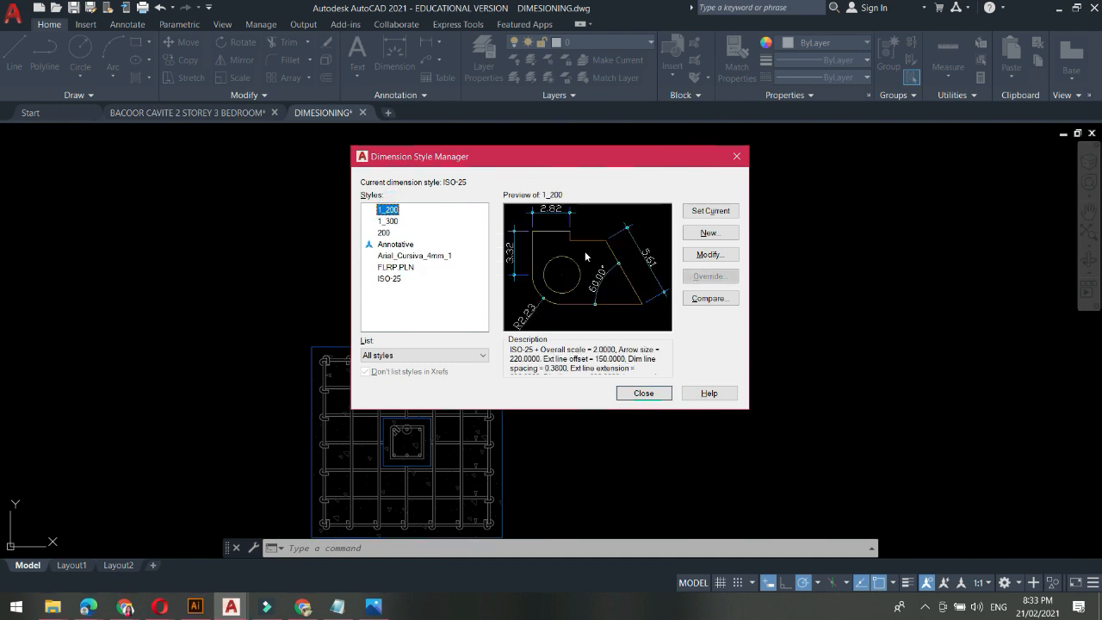
left_click(392, 222)
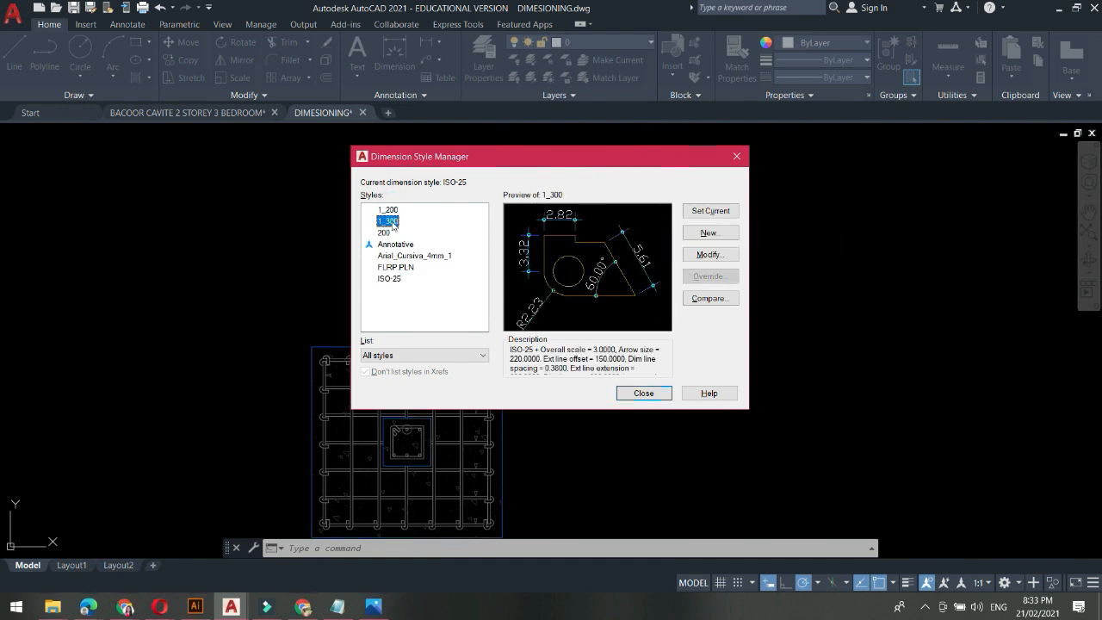
left_click(392, 268)
left_click(390, 279)
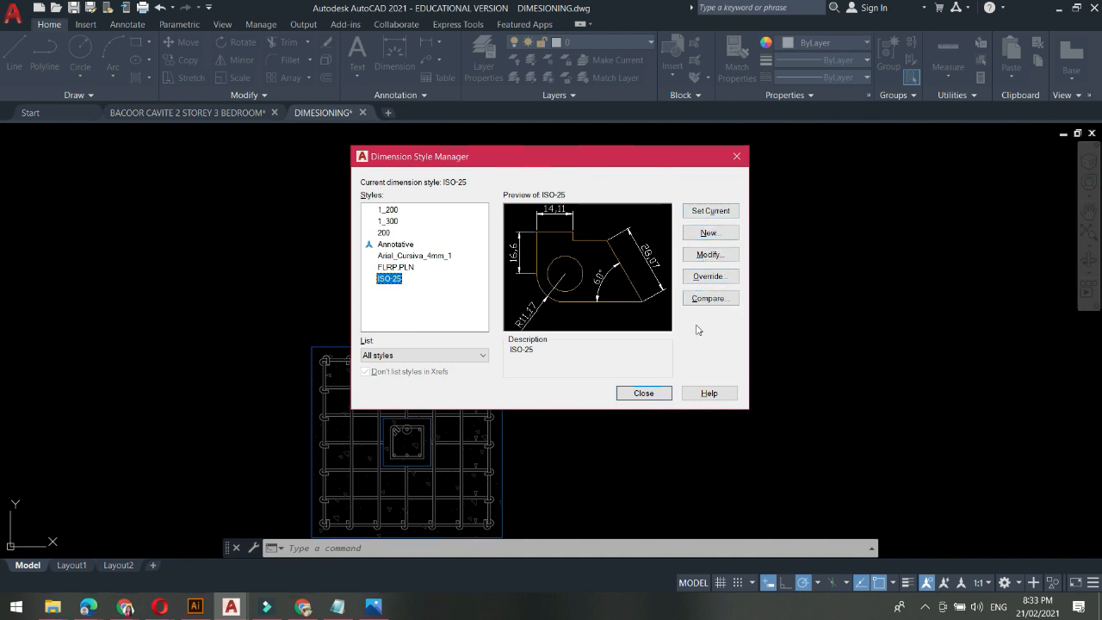
Create a new dimension style named 1_100 based on ISO-25 for all dimensions and continue to its settings
left_click(715, 232)
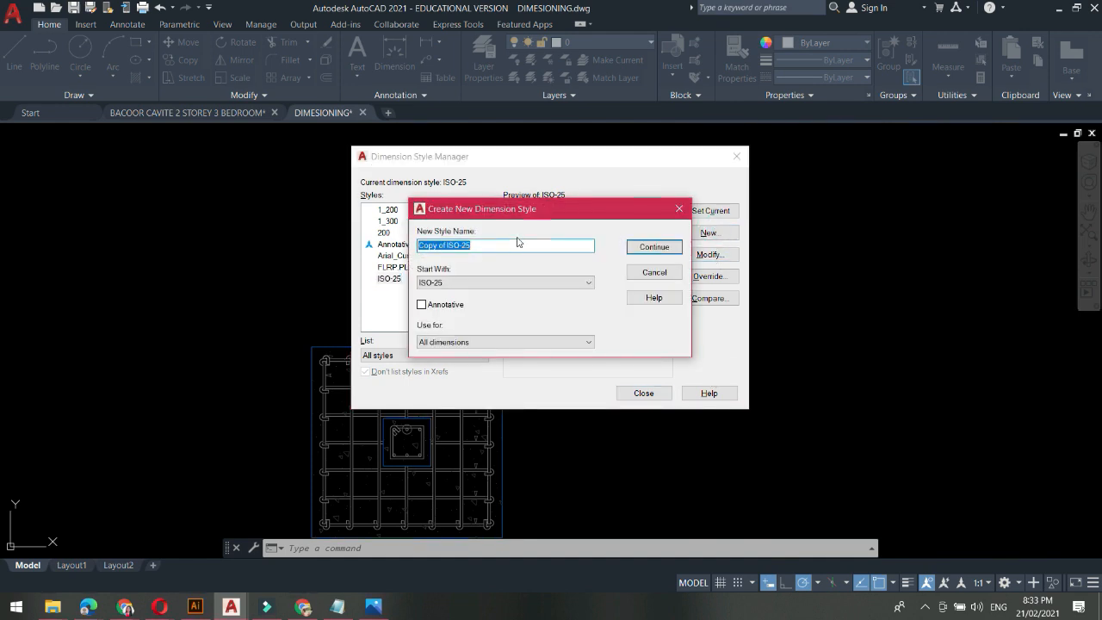
type("1:100")
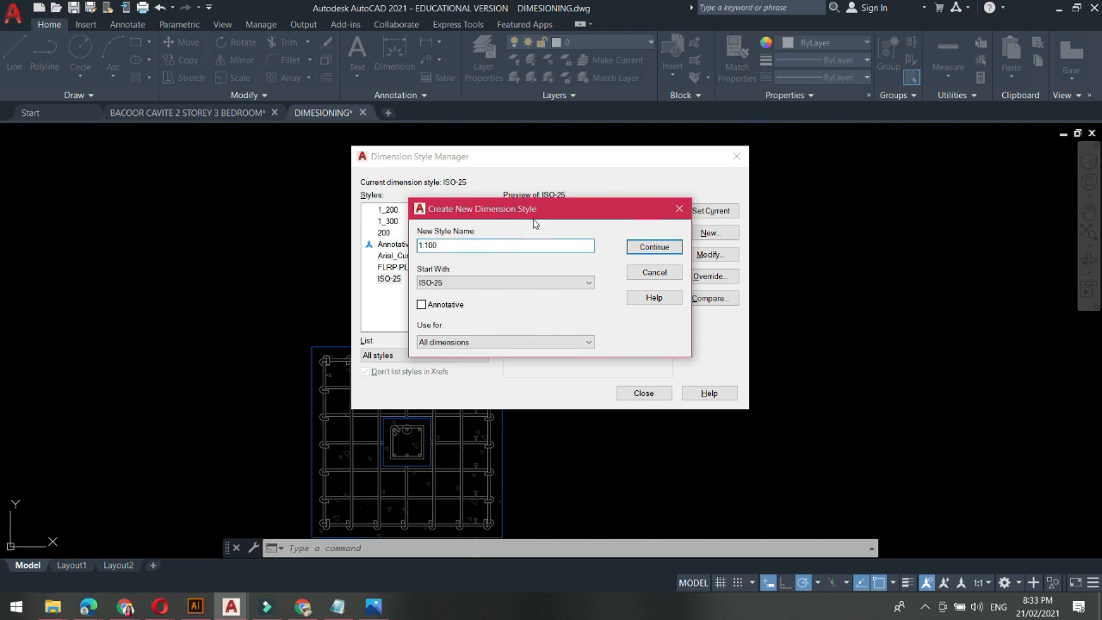
left_click(653, 247)
left_click(636, 316)
left_click(423, 245)
key("Delete")
type("_")
key("Tab")
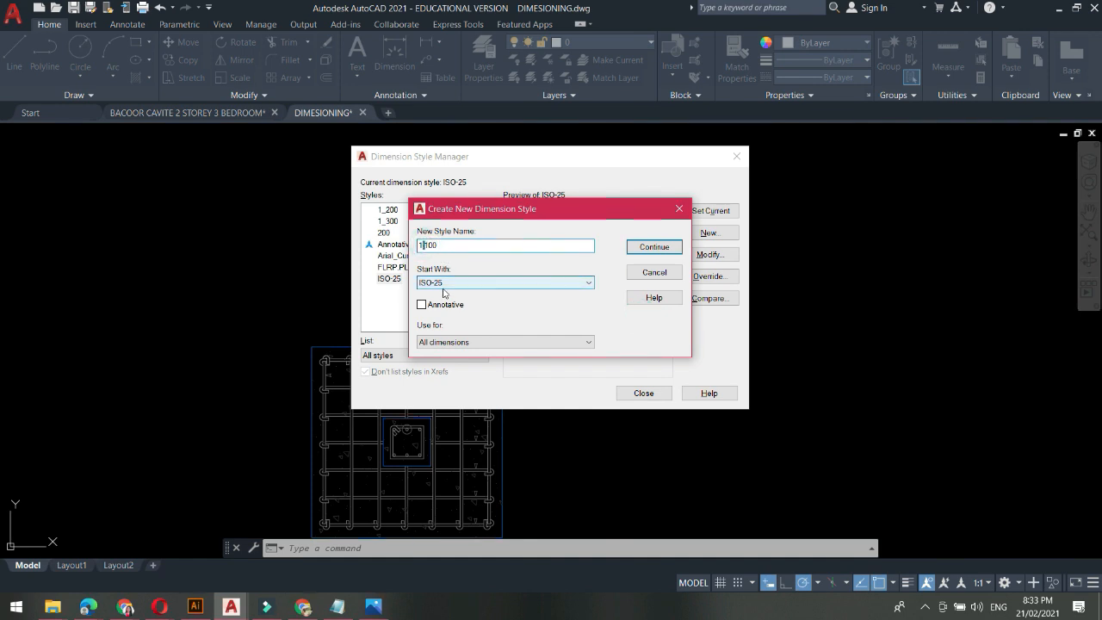
left_click(653, 247)
left_click_drag(598, 103, 586, 128)
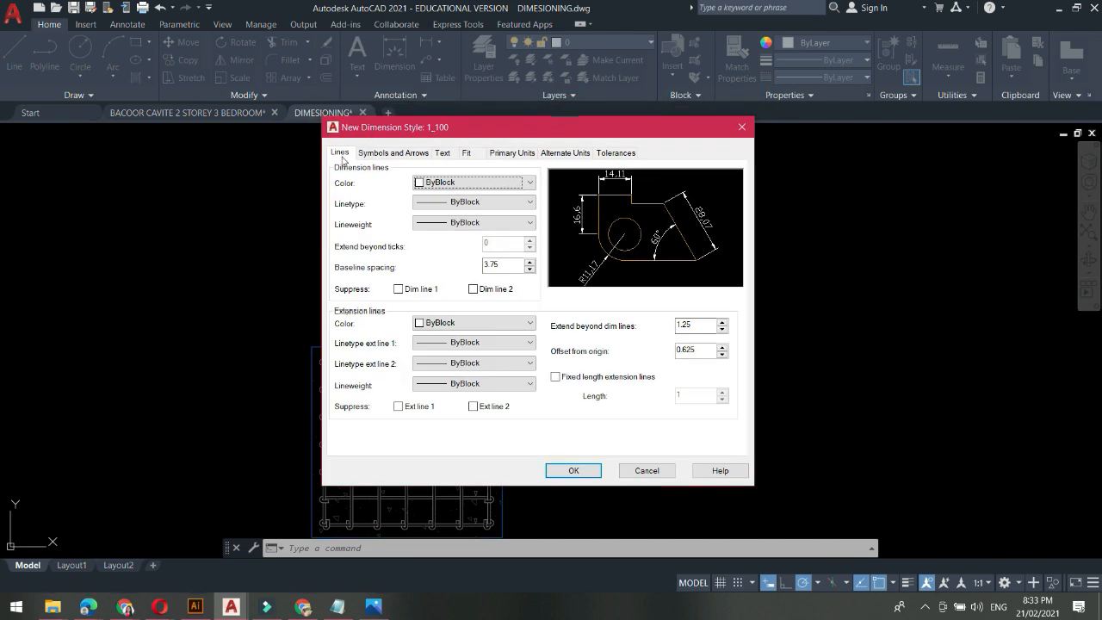
Look through the new style's symbol, text, fit, unit and tolerance settings, ending at the line settings
left_click(391, 153)
left_click(441, 152)
left_click(466, 153)
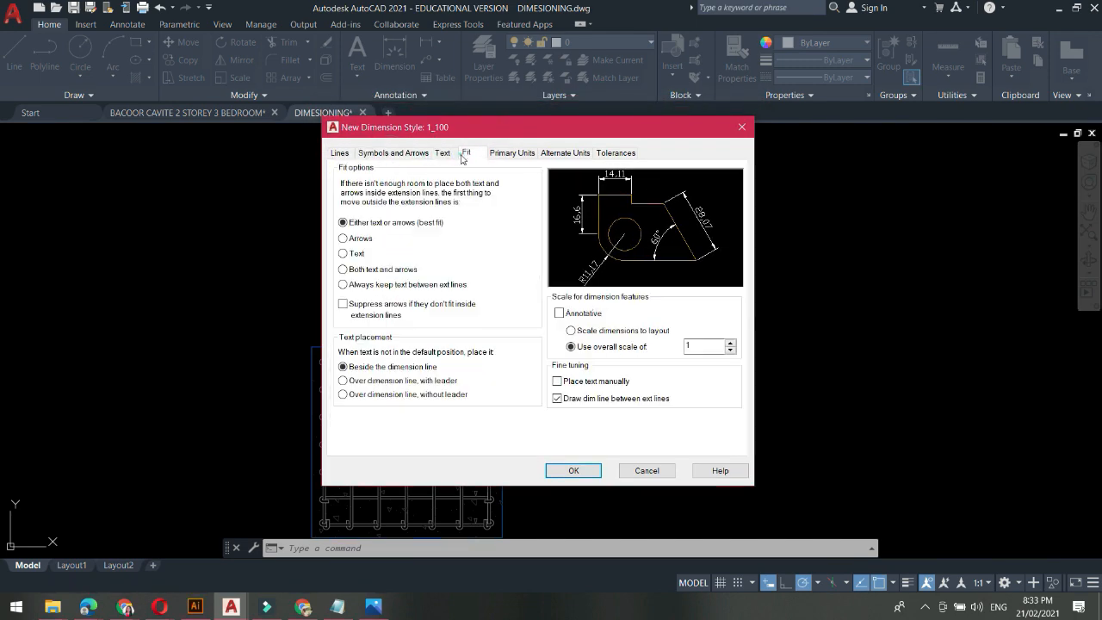
left_click(511, 153)
left_click(565, 153)
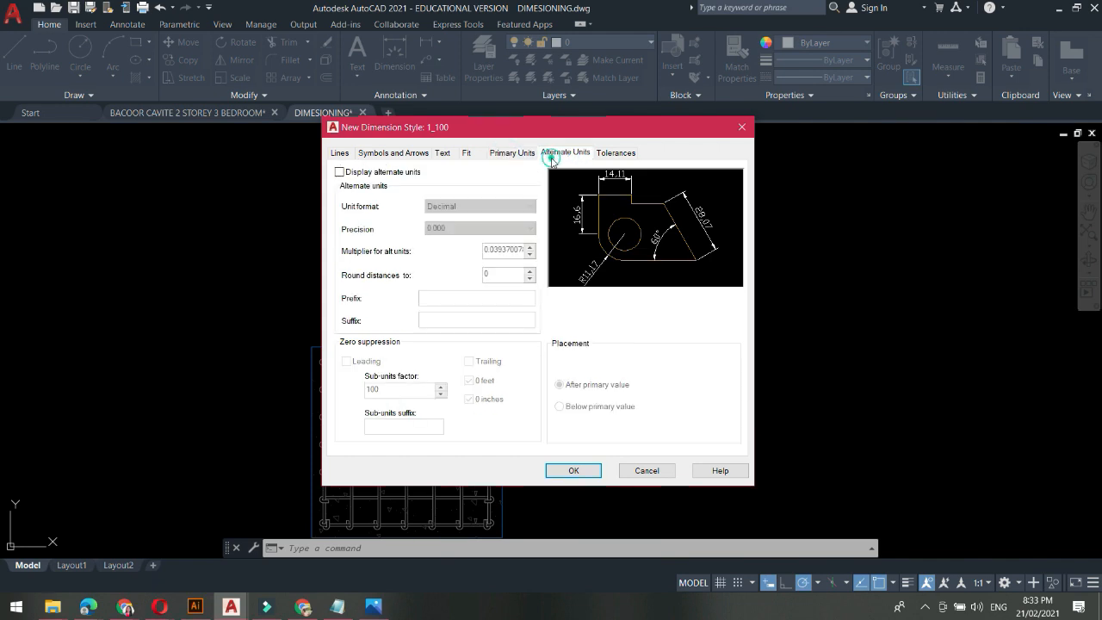
left_click(616, 152)
left_click(343, 155)
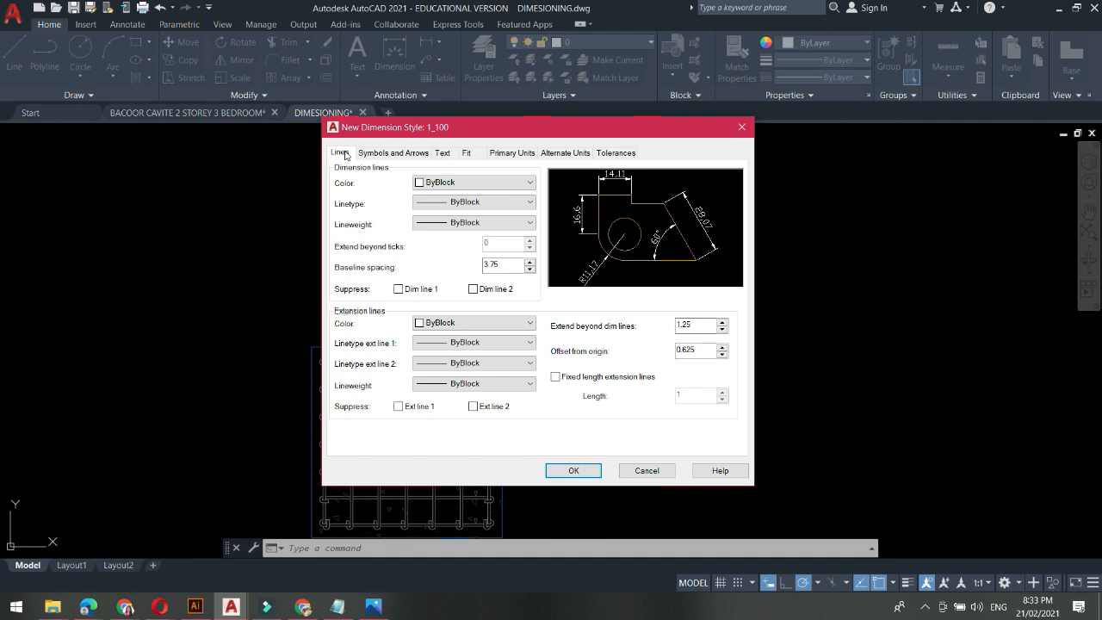
Set the color, linetype and lineweight of the 1_100 style's dimension lines to ByLayer
left_click(439, 184)
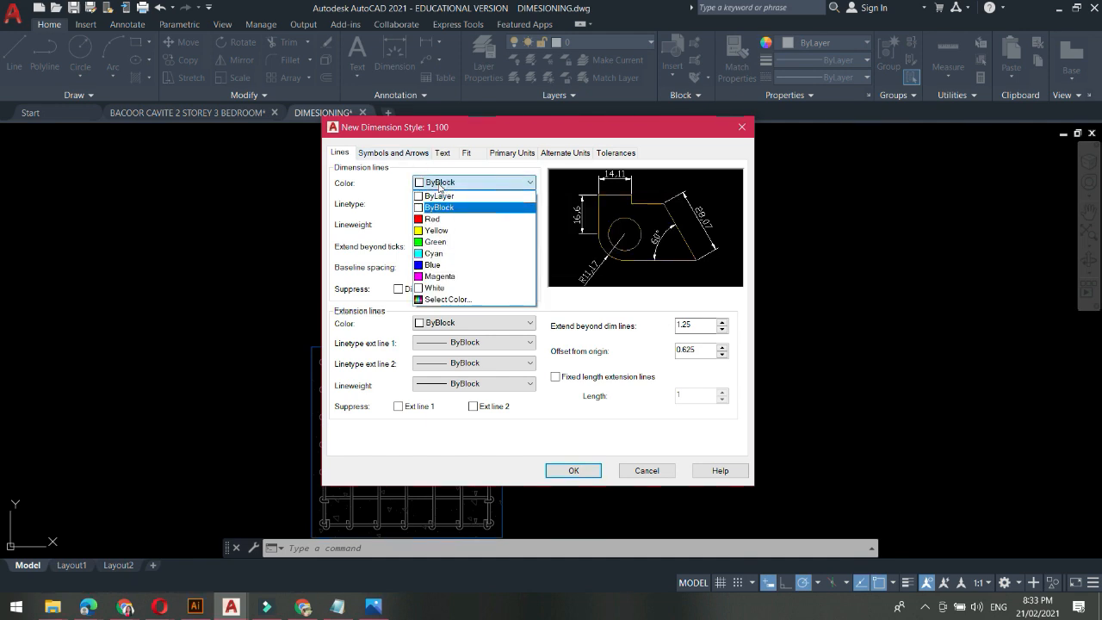
left_click(439, 197)
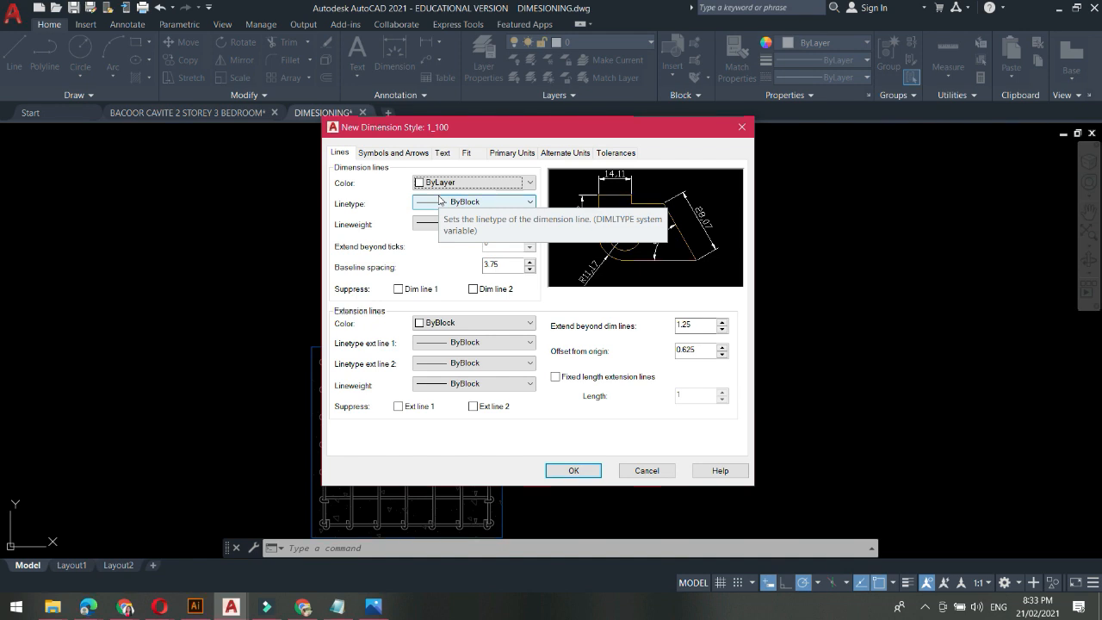
left_click_drag(516, 133, 528, 141)
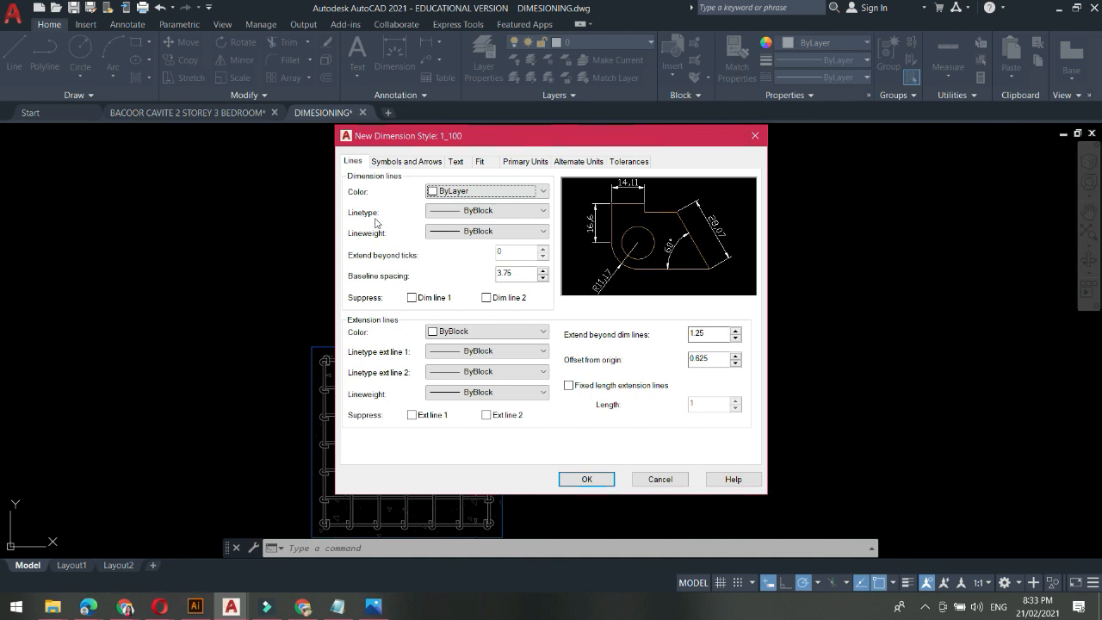
left_click(466, 212)
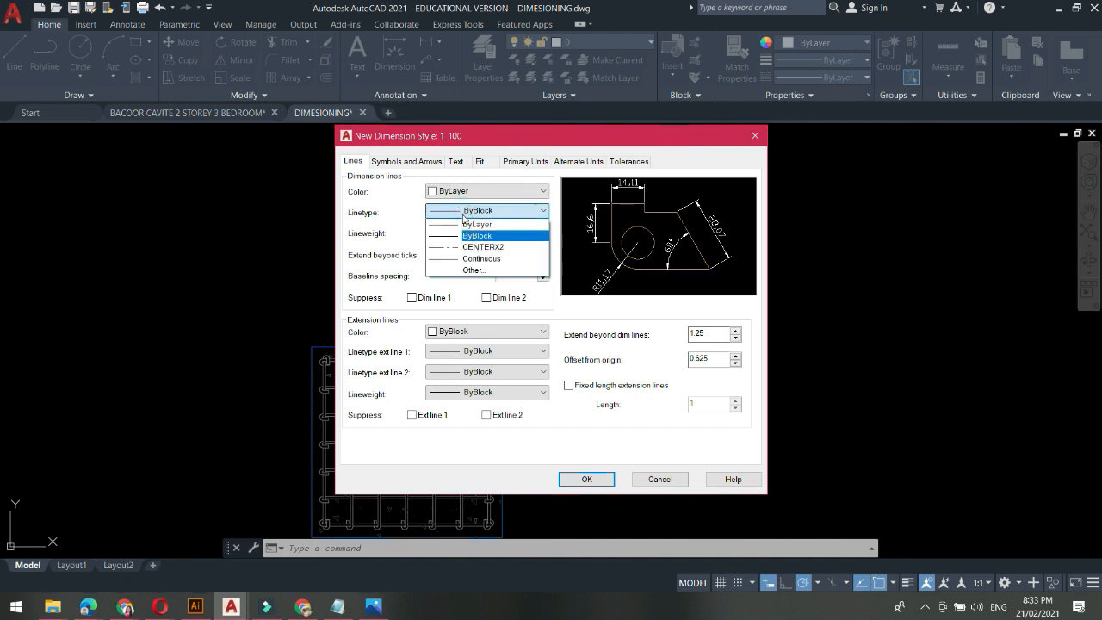
left_click(466, 270)
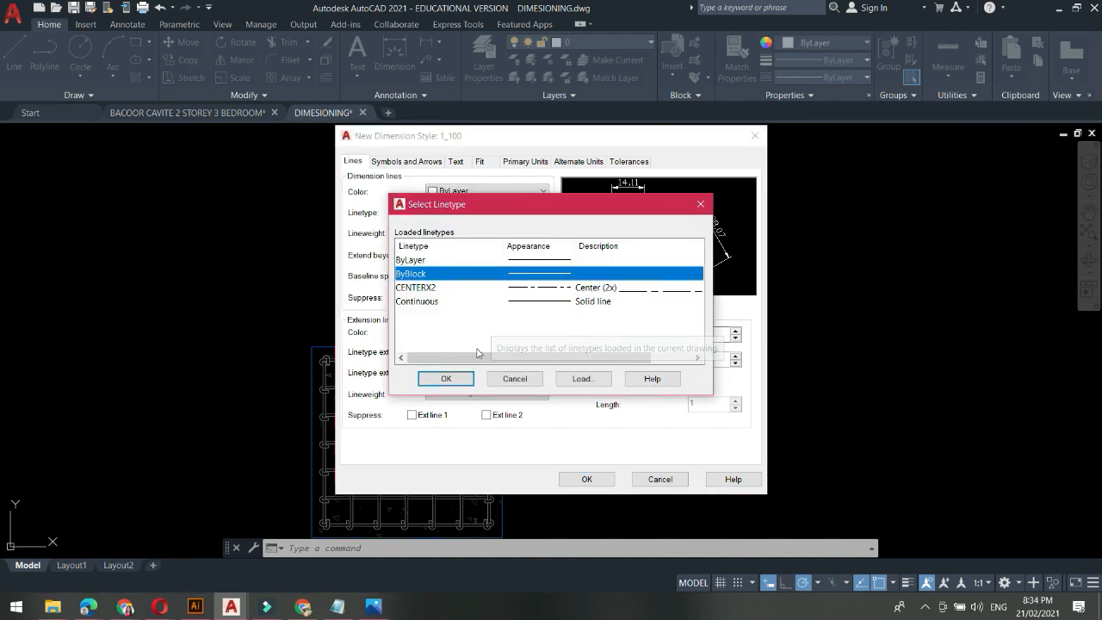
left_click(582, 379)
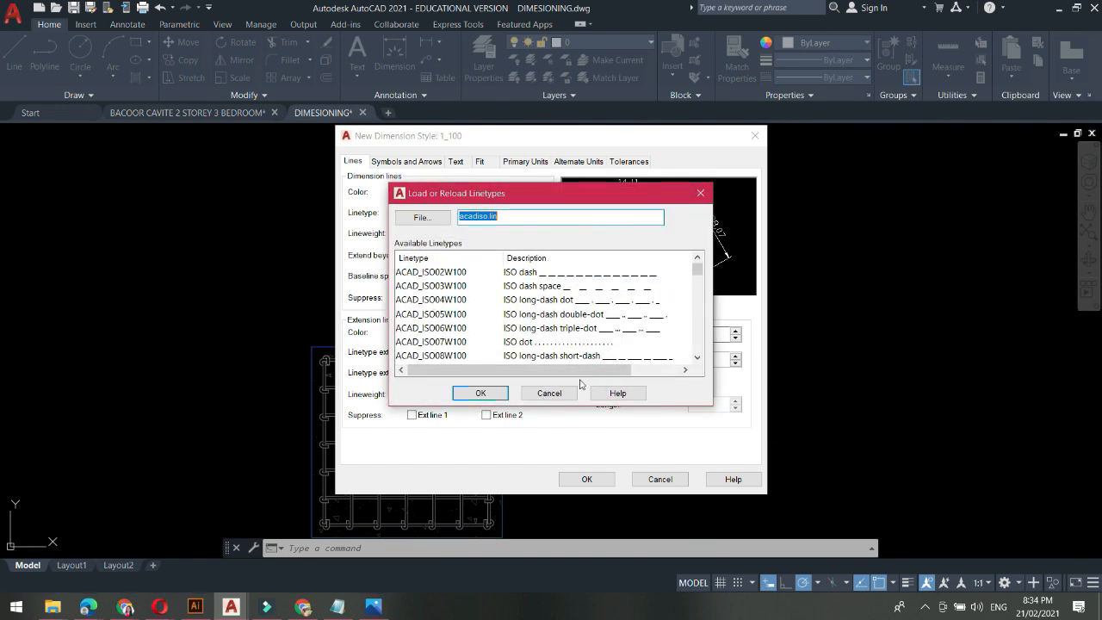
scroll(517, 306, "down", 11)
left_click(706, 195)
left_click(412, 259)
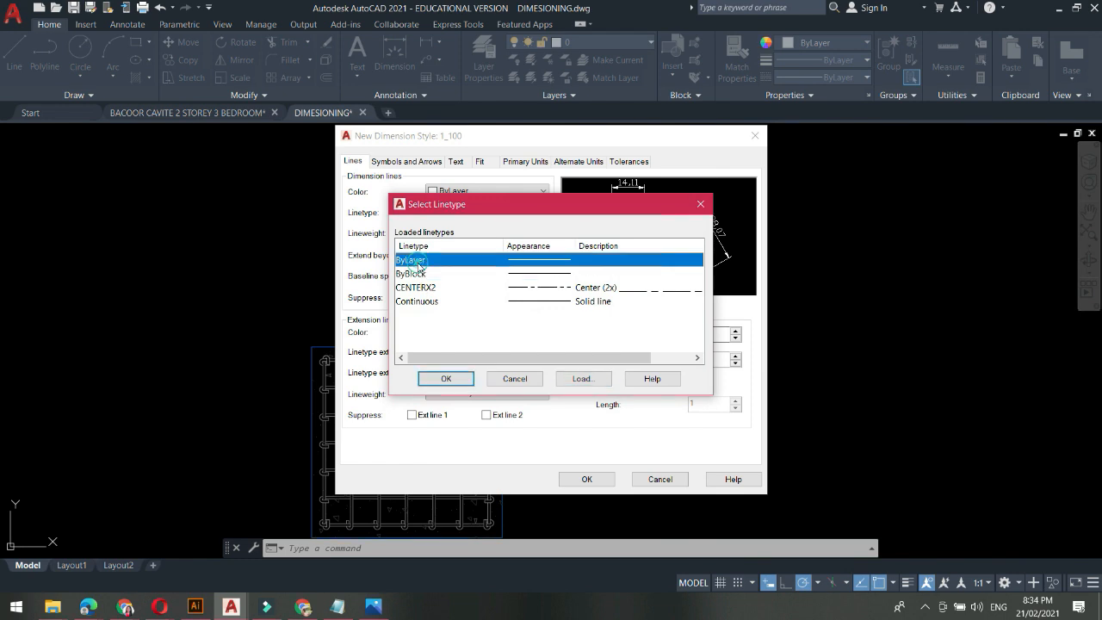
left_click(444, 378)
left_click(469, 230)
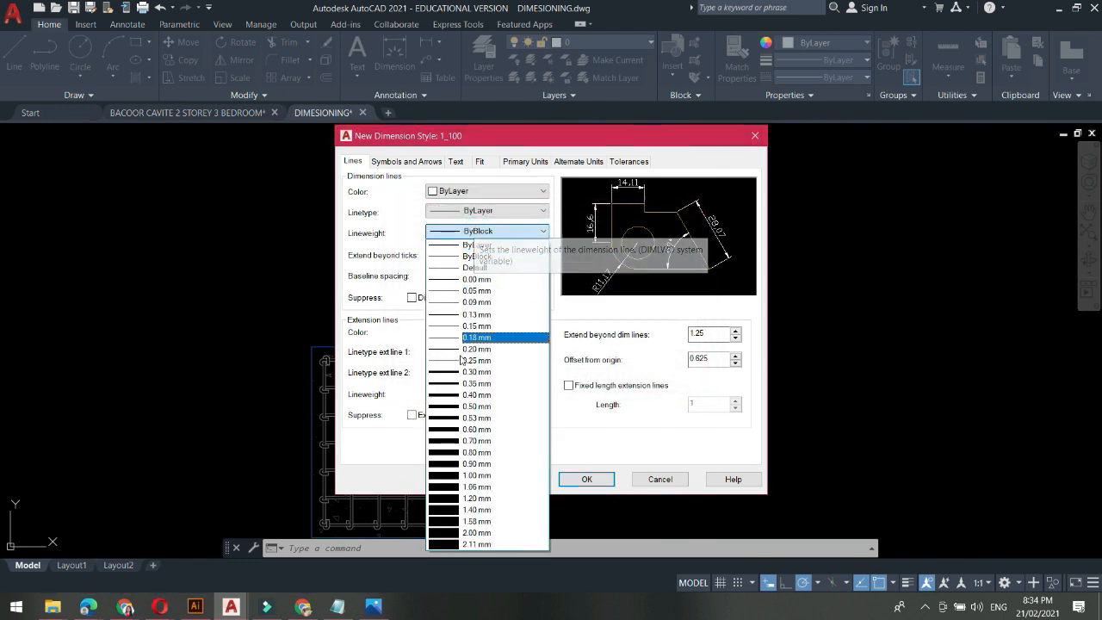
left_click(476, 244)
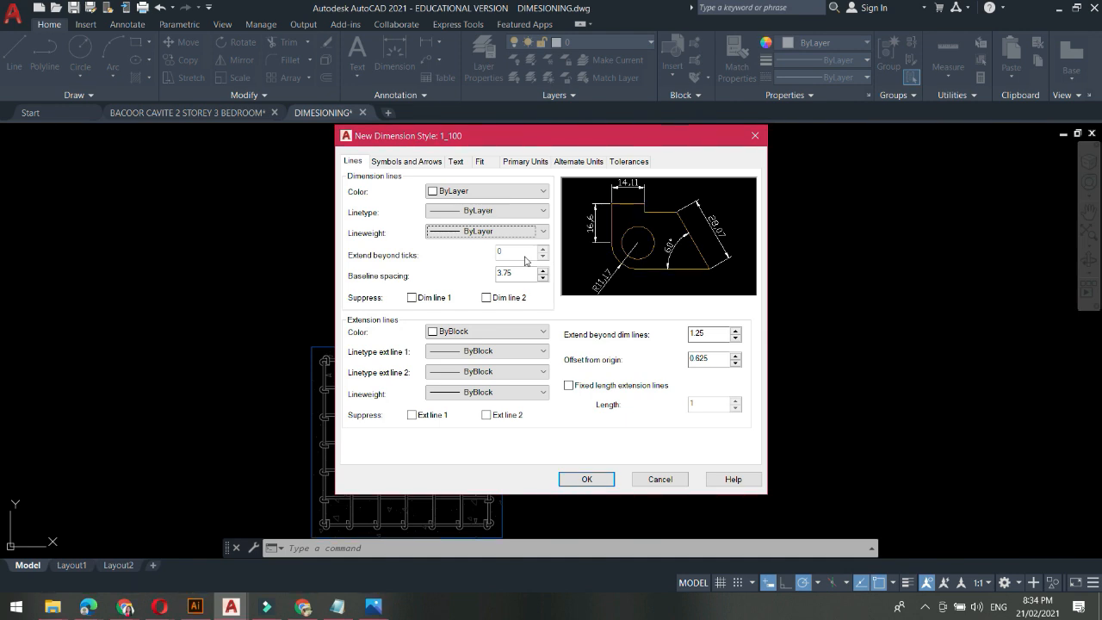
Set the first and second arrowheads of the 1_100 style to Architectural tick
left_click(392, 162)
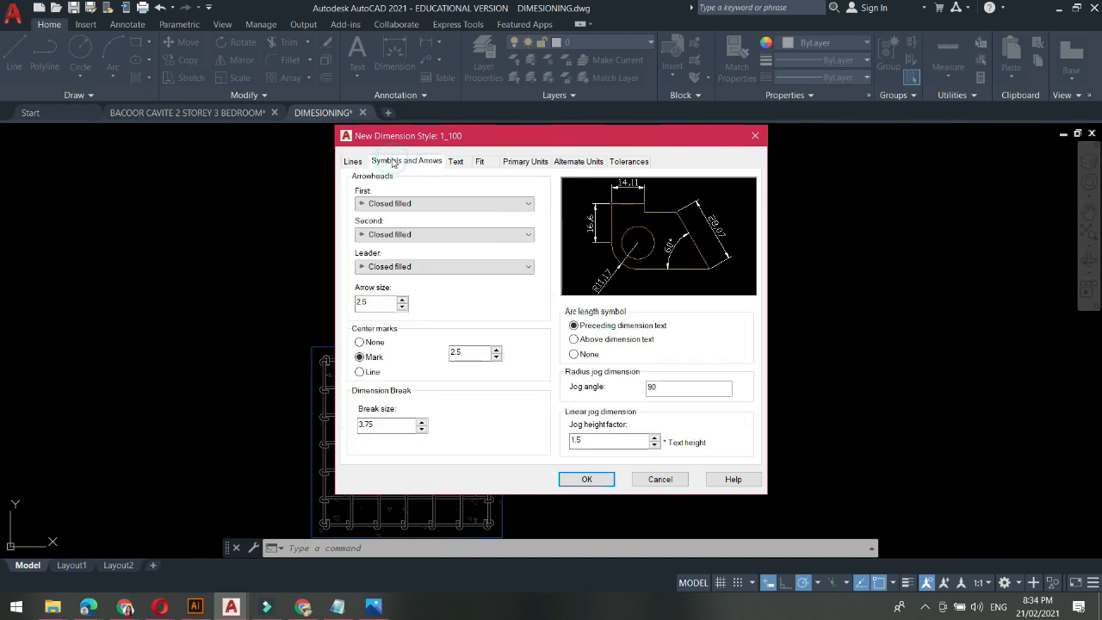
left_click(388, 204)
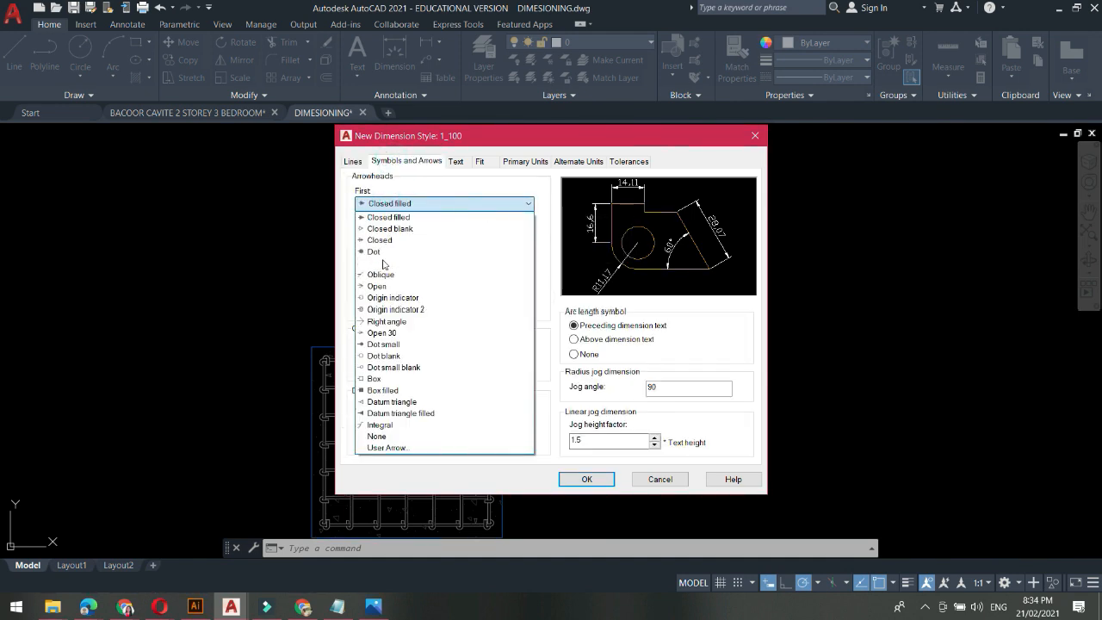
left_click(388, 264)
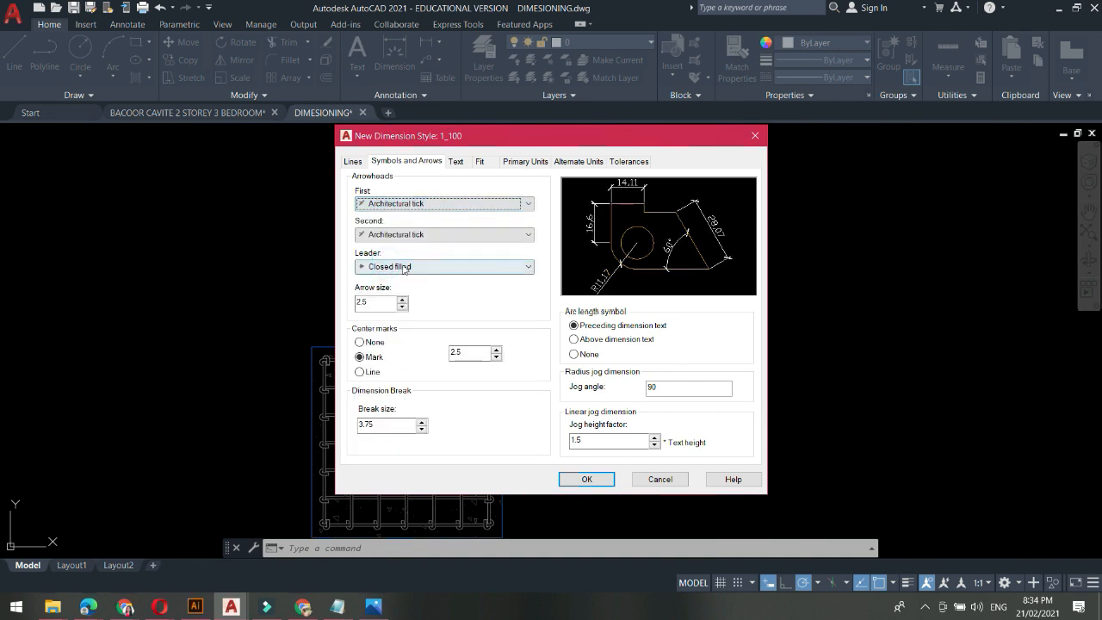
Set the dimension lines to extend 60 beyond the ticks and set their baseline spacing to 60
left_click(353, 162)
double_click(512, 252)
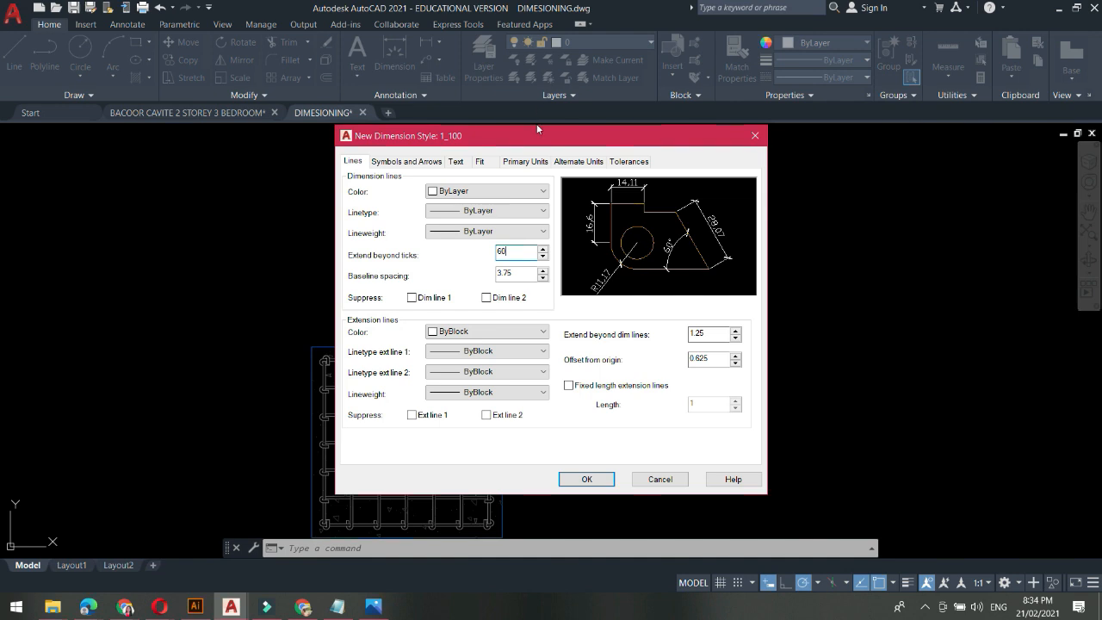
left_click_drag(537, 141, 540, 147)
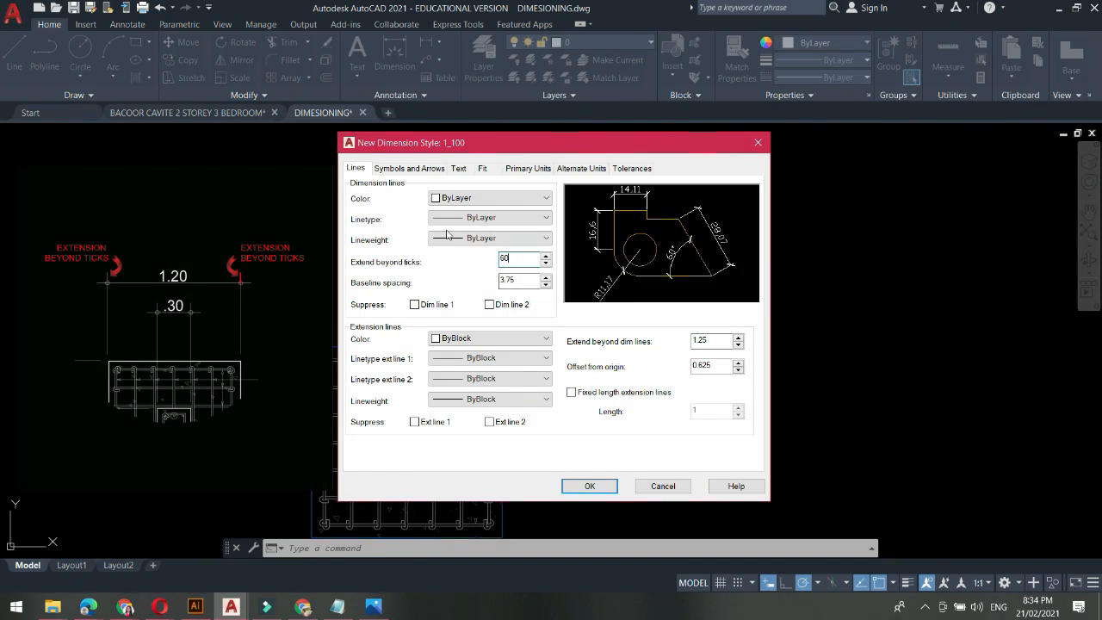
left_click_drag(505, 142, 506, 145)
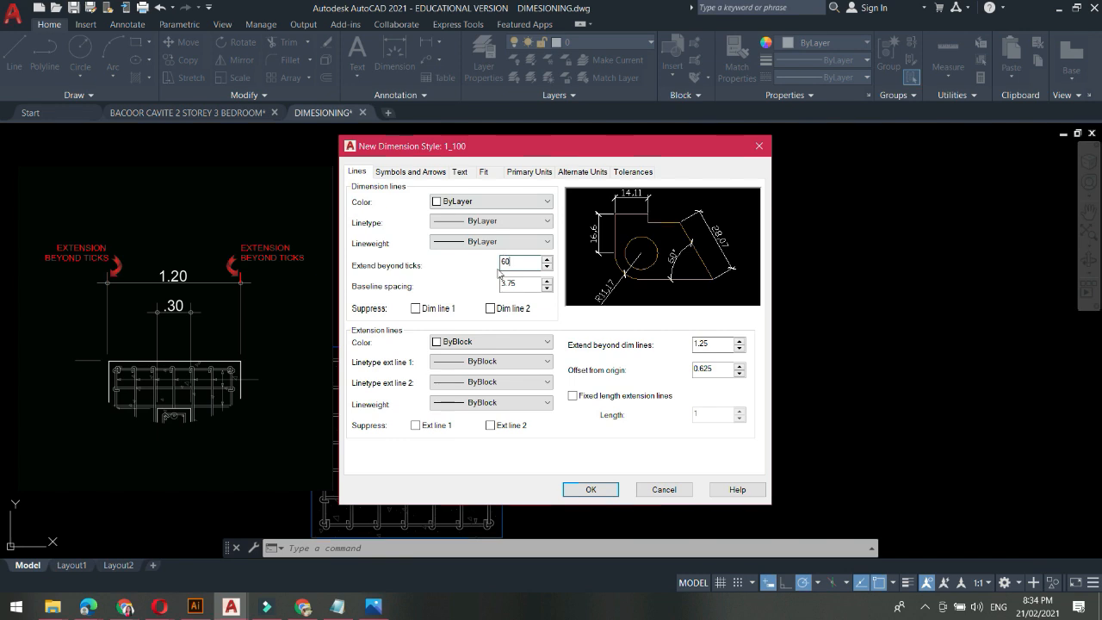
double_click(529, 264)
double_click(522, 286)
type("60")
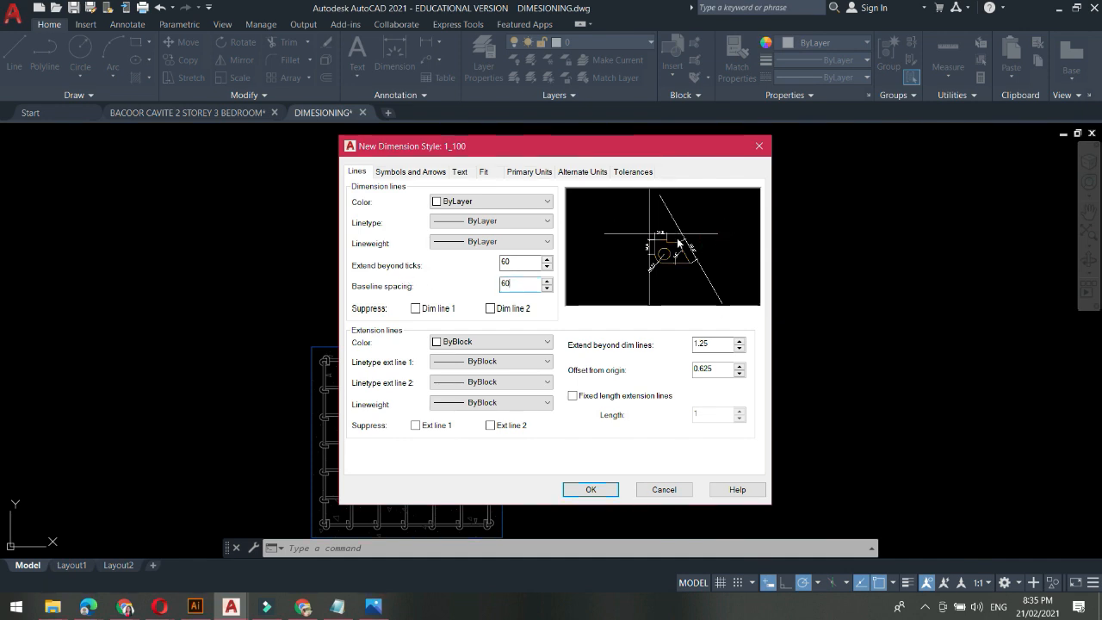
Set the extension lines to extend 60 beyond the dimension lines
left_click(513, 263)
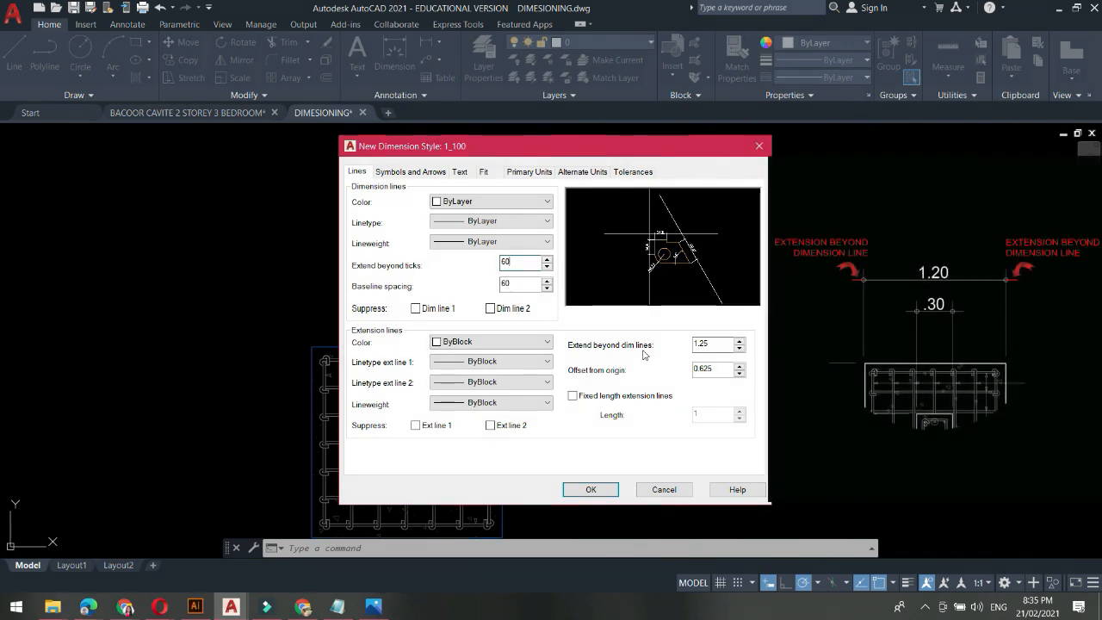
mouse_move(587, 155)
left_mouse_down()
mouse_move(387, 126)
mouse_move(582, 140)
left_mouse_up()
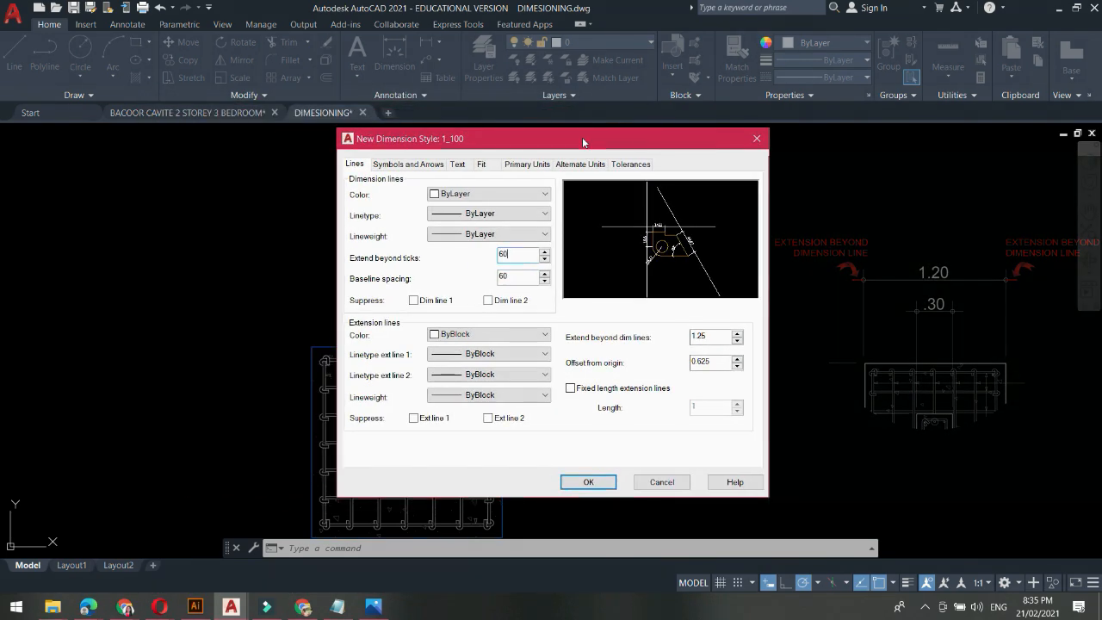
double_click(707, 335)
type("60")
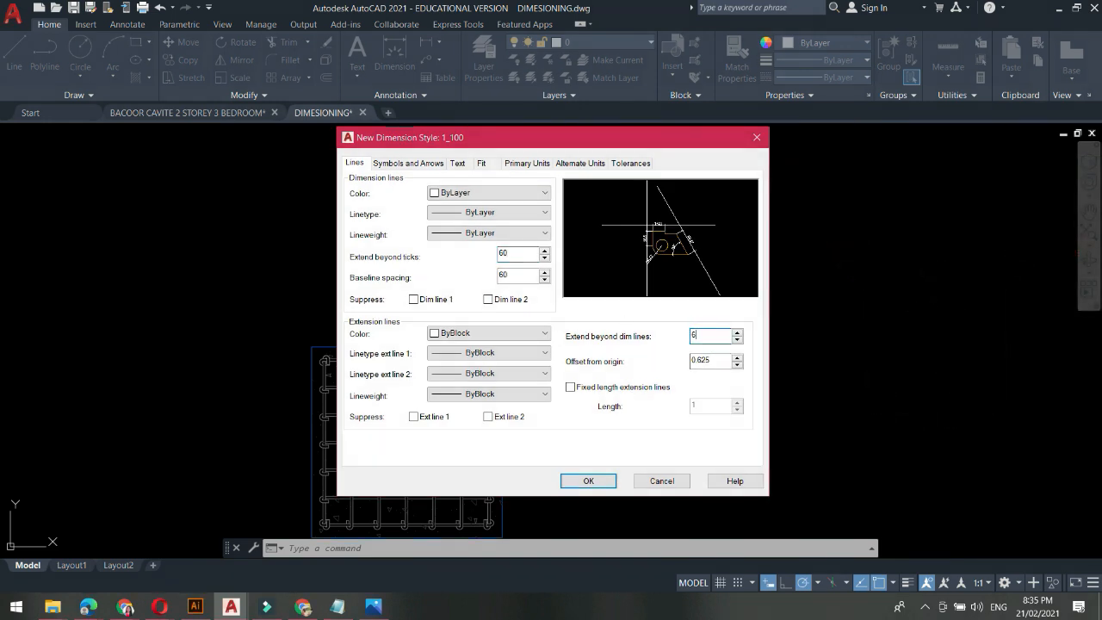
Set the extension lines' offset from origin to 60 in the 1_100 style
left_click(722, 360)
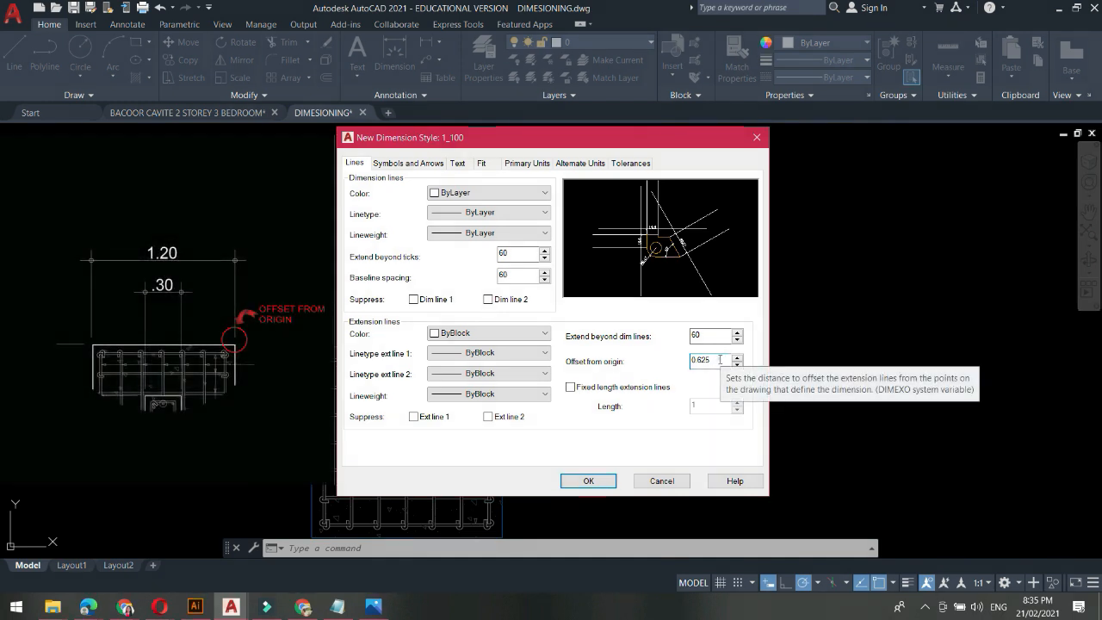
left_click_drag(722, 359, 635, 346)
type("6")
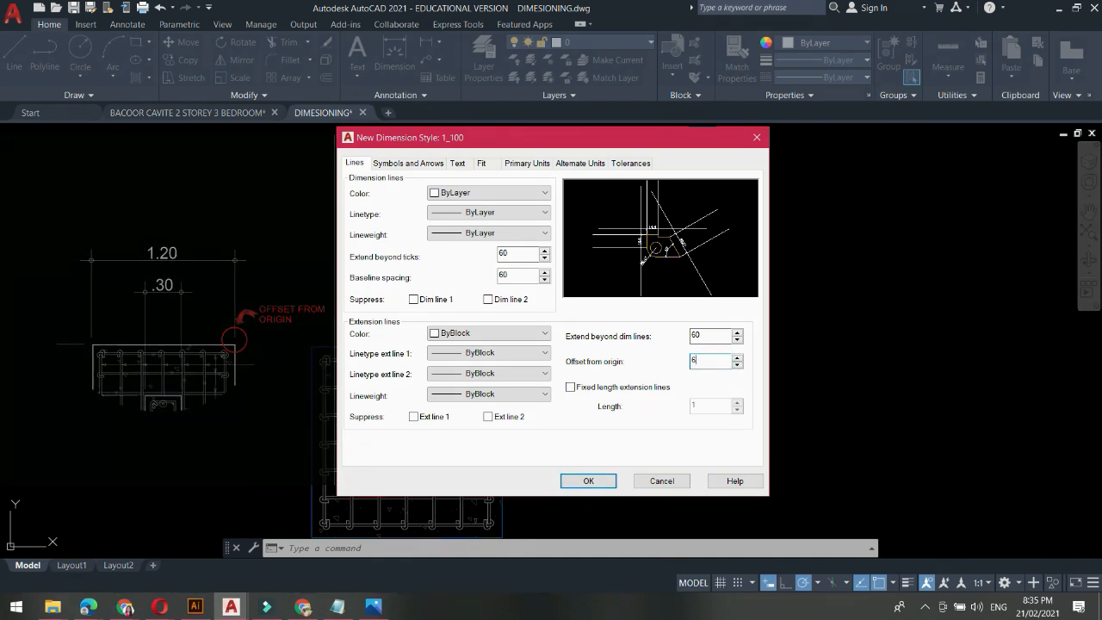
type("0")
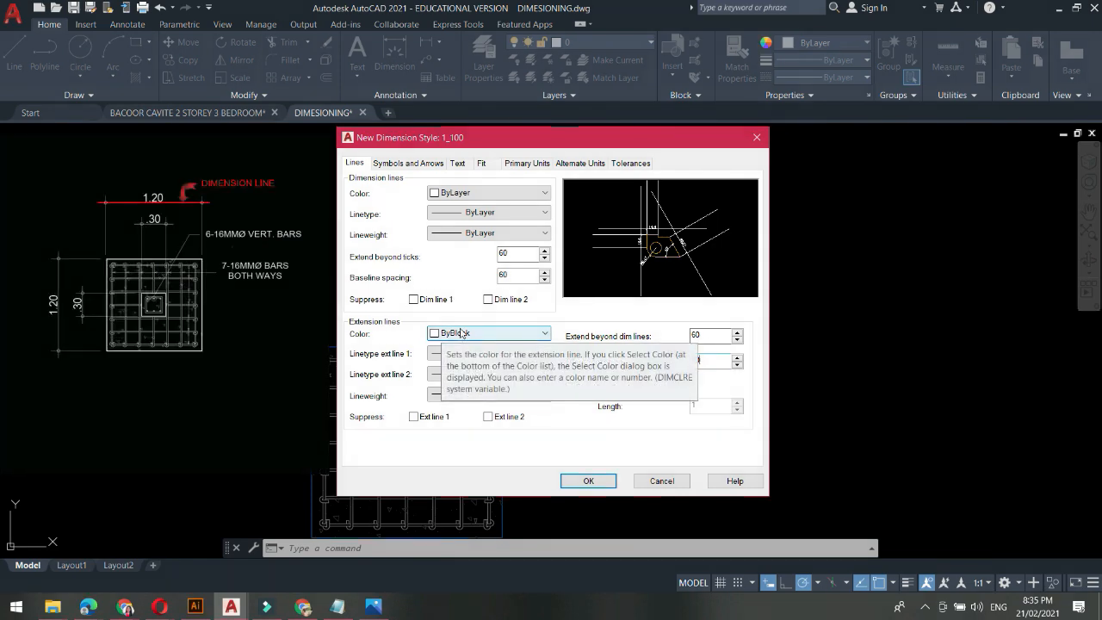
Set the extension lines' color to ByLayer, with linetype ByBlock for extension line 1 and ByLayer for extension line 2
left_click_drag(464, 143, 383, 170)
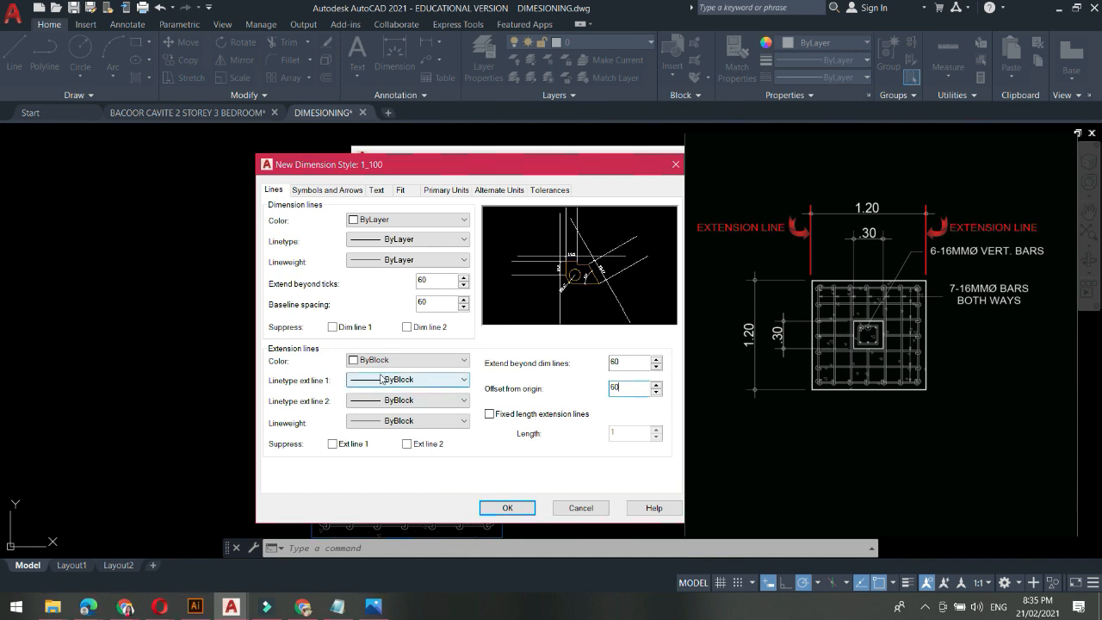
left_click(413, 361)
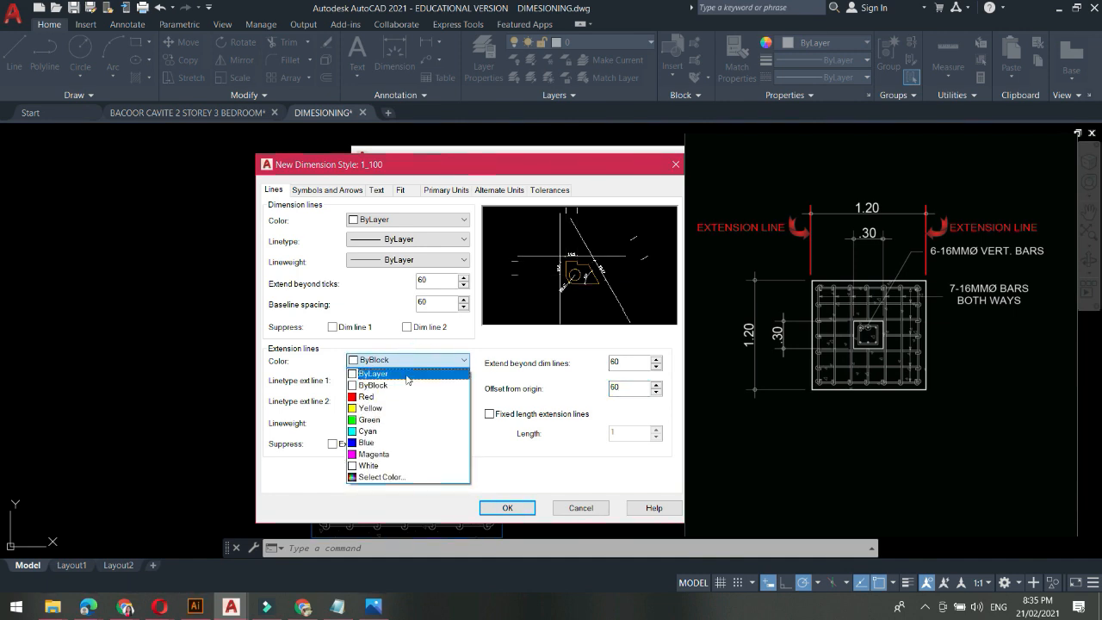
left_click(407, 373)
left_click(413, 380)
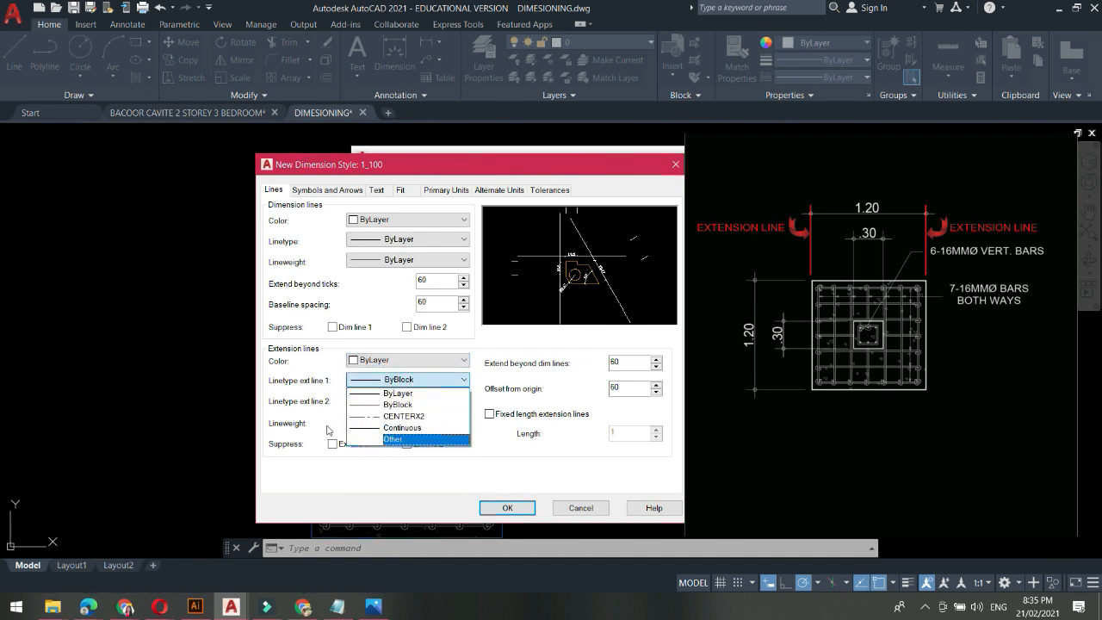
left_click(519, 449)
left_click(426, 378)
left_click(400, 404)
left_click(408, 400)
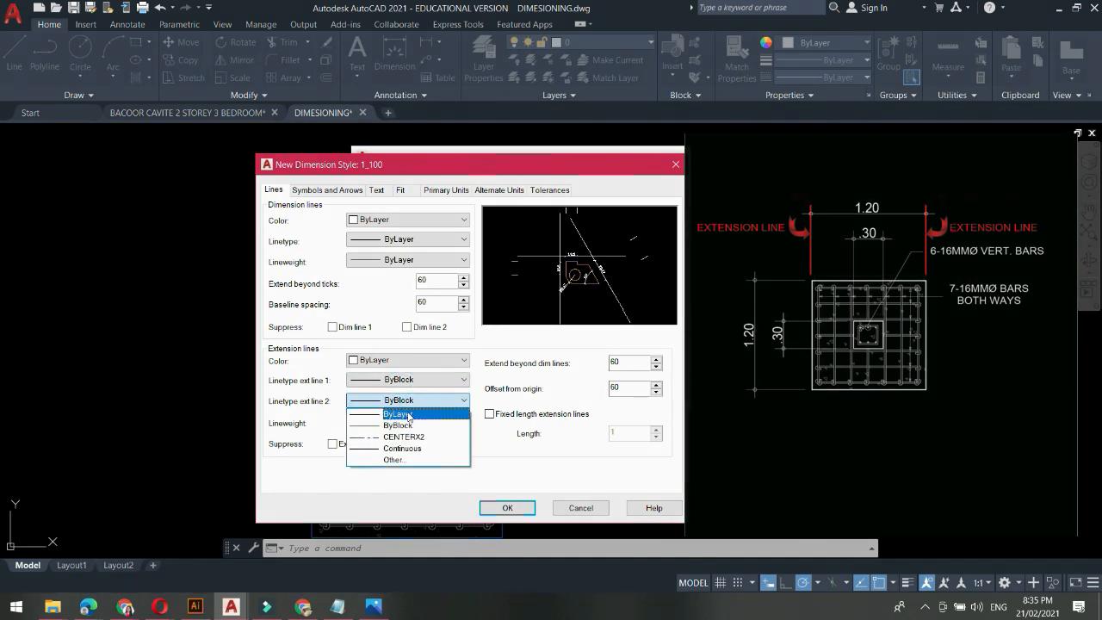
left_click(413, 412)
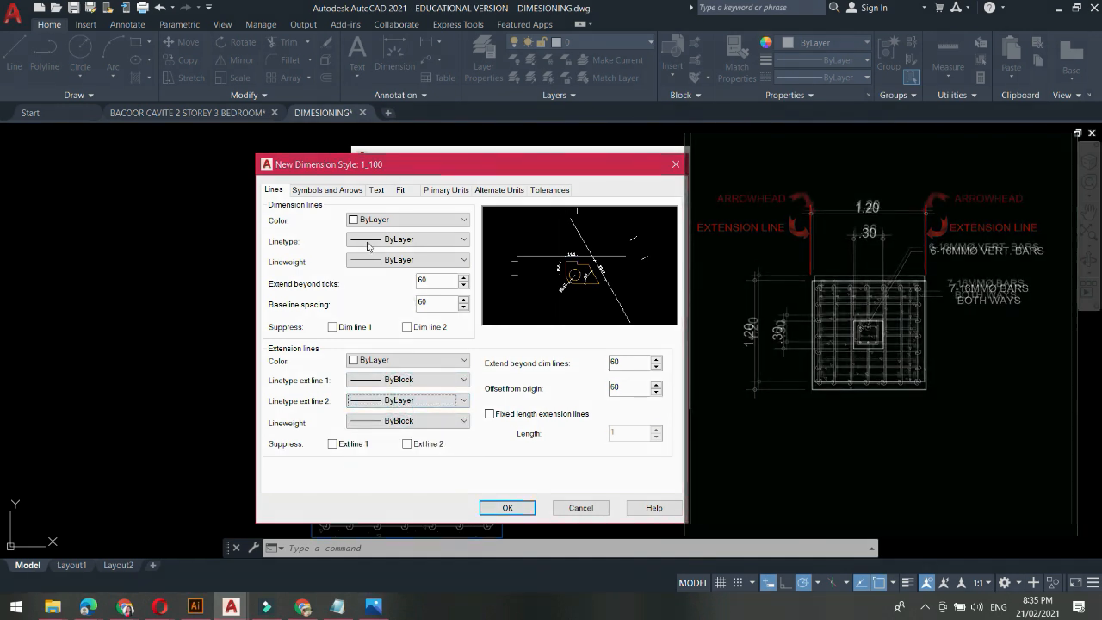
Try Closed filled as the first arrowhead of the 1_100 style and restore it to Architectural tick
left_click(331, 191)
left_click_drag(417, 163, 576, 161)
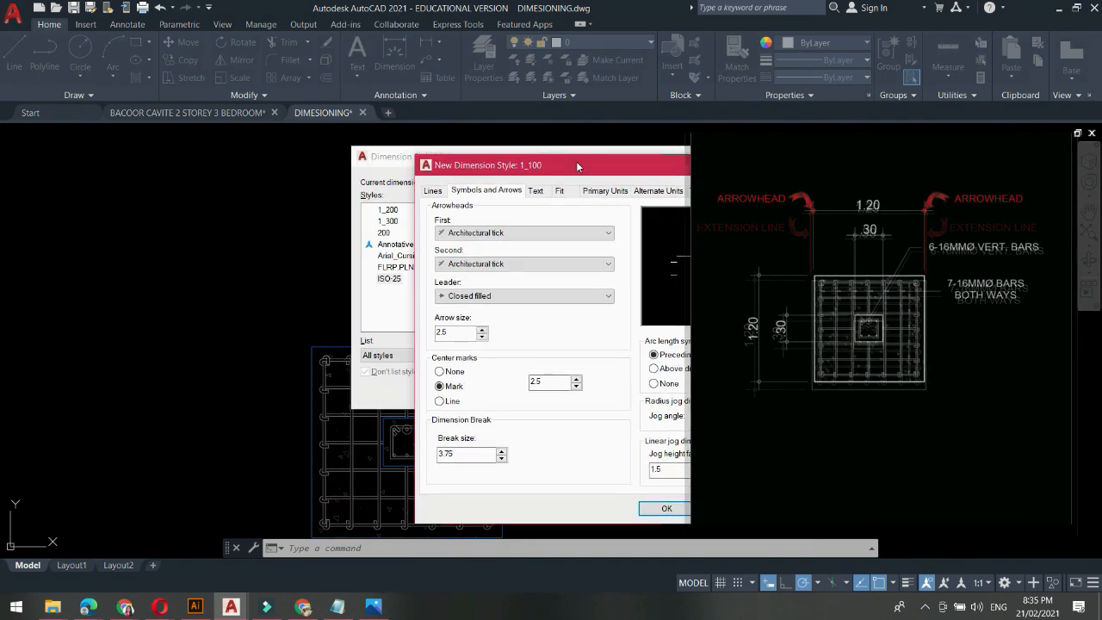
left_click(551, 232)
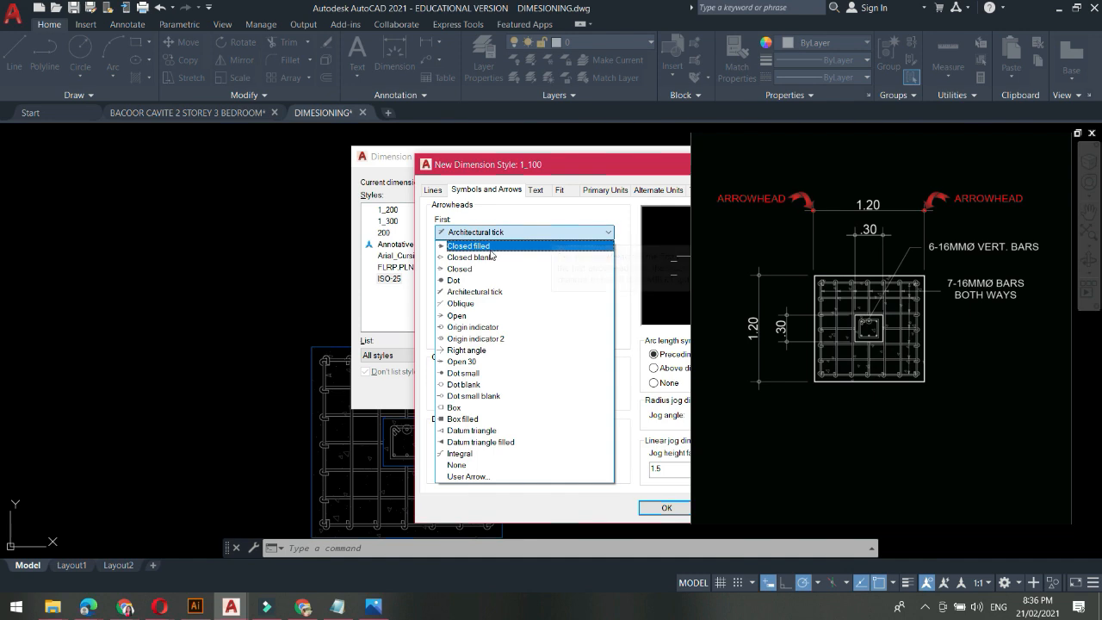
left_click(492, 246)
left_click(475, 233)
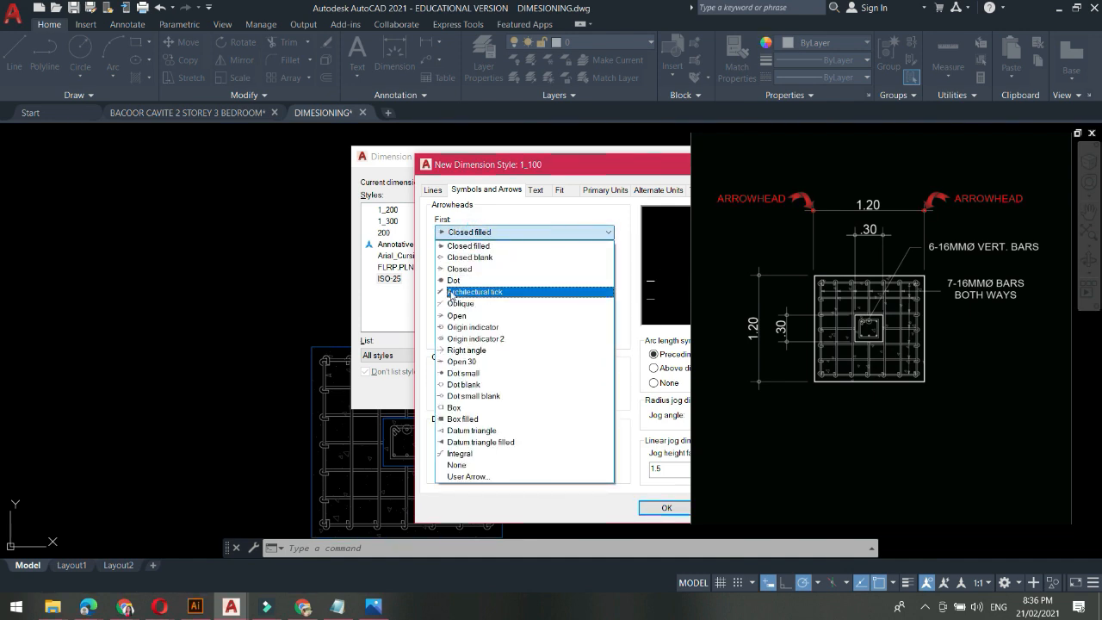
left_click(451, 292)
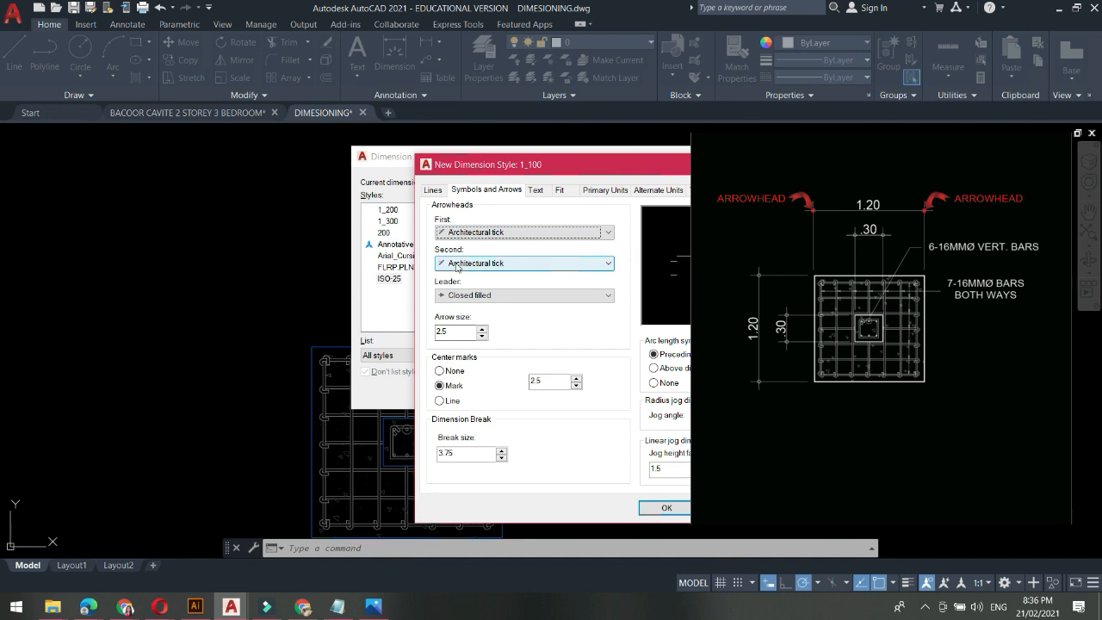
Set the arrow size of the 1_100 style to 250 and the dimension break size to 50
left_click_drag(465, 326, 379, 328)
key("BackSpace")
key("BackSpace")
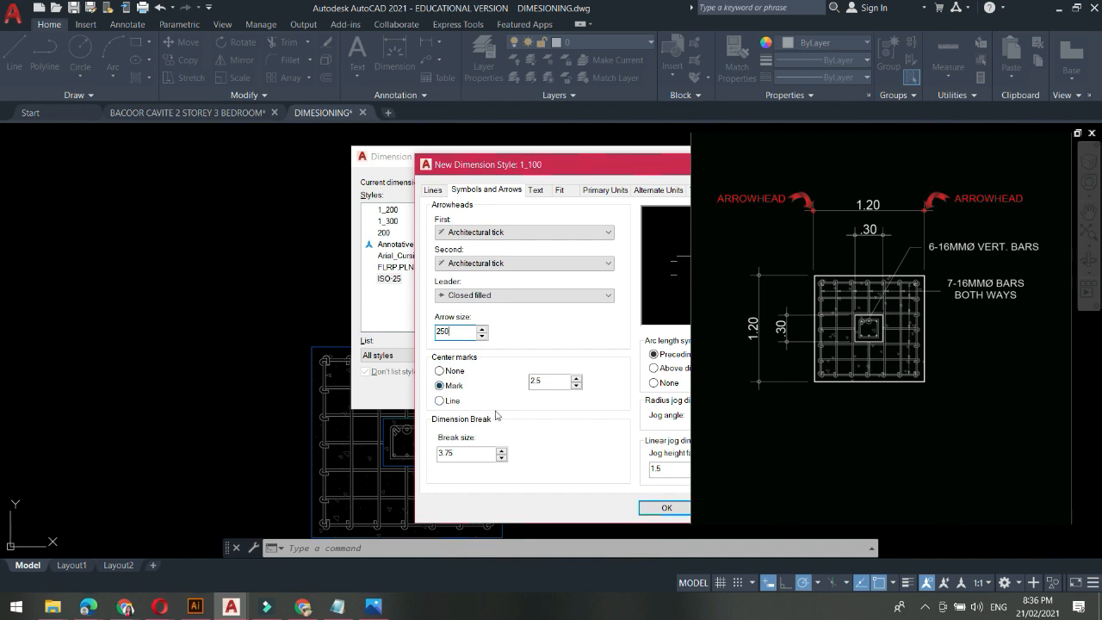
double_click(446, 454)
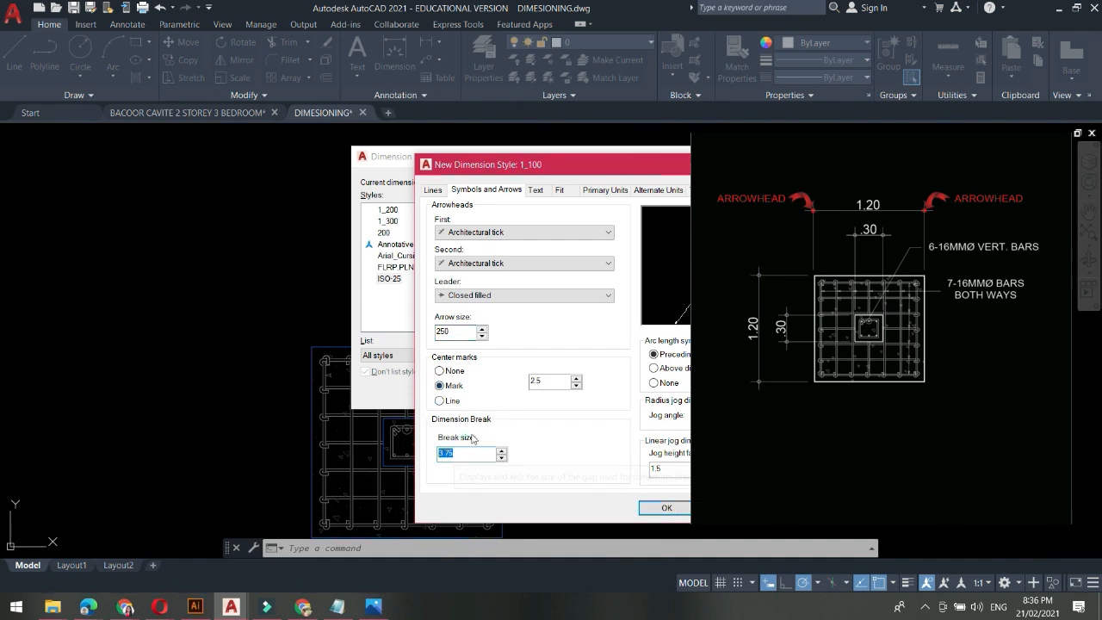
type("50")
Change the font of the Standard text style used by the dimension text to Verdana and apply it
left_click(541, 191)
left_click_drag(591, 159, 527, 155)
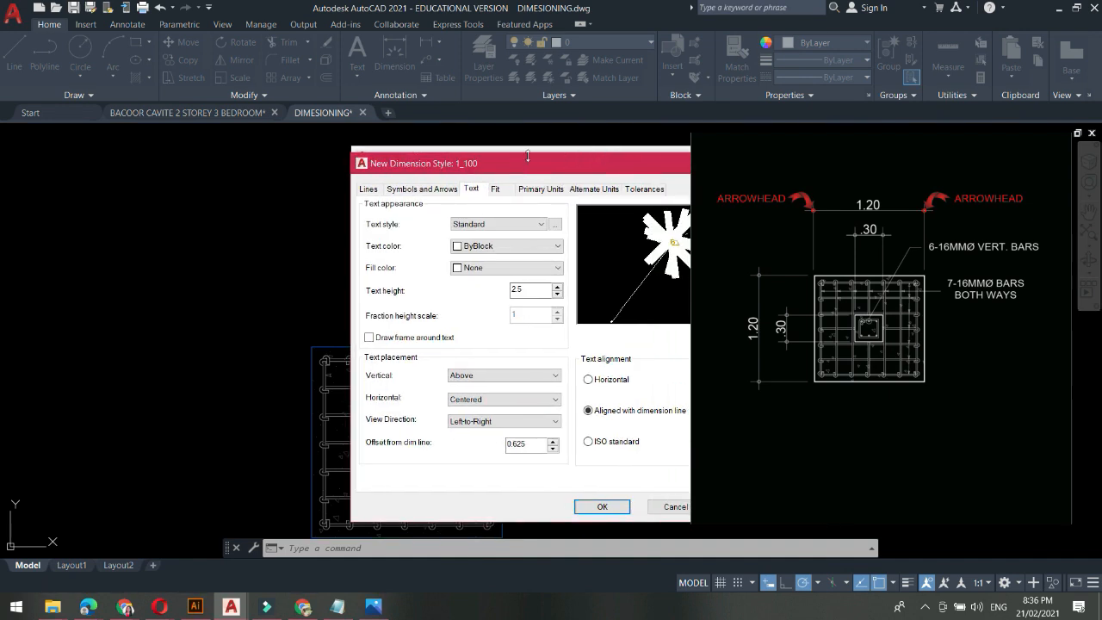
left_click(522, 226)
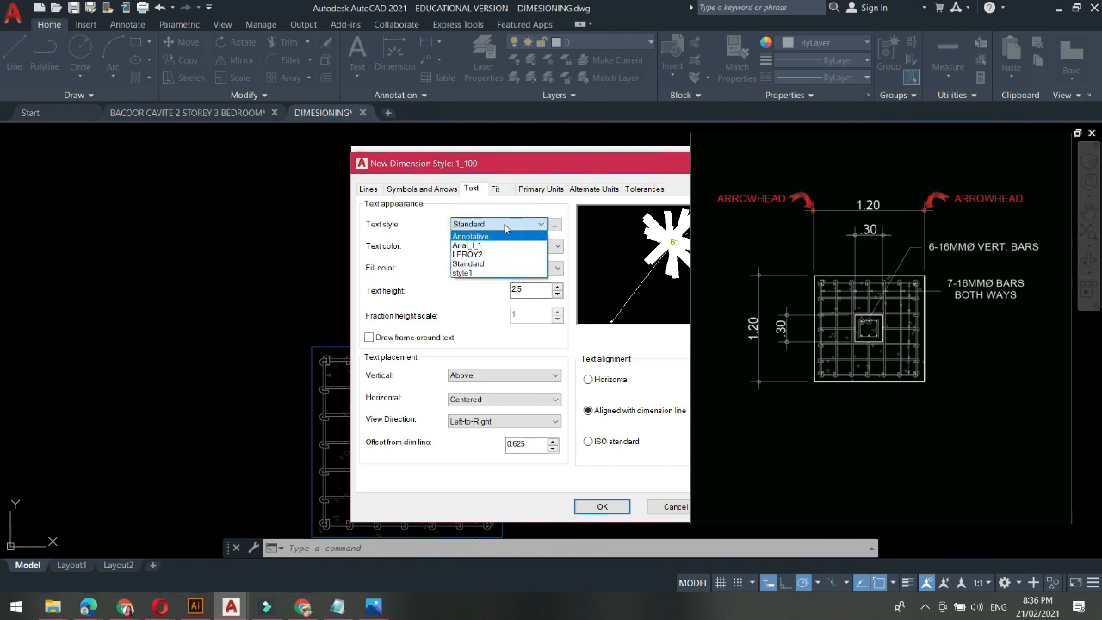
left_click(503, 223)
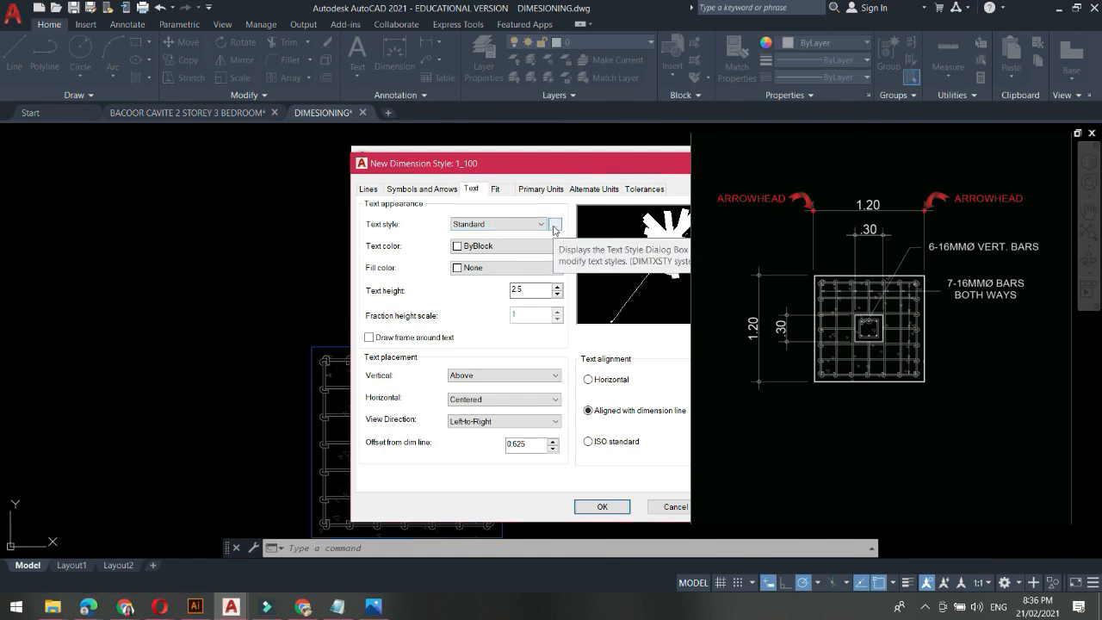
left_click(555, 225)
left_click_drag(560, 202, 528, 168)
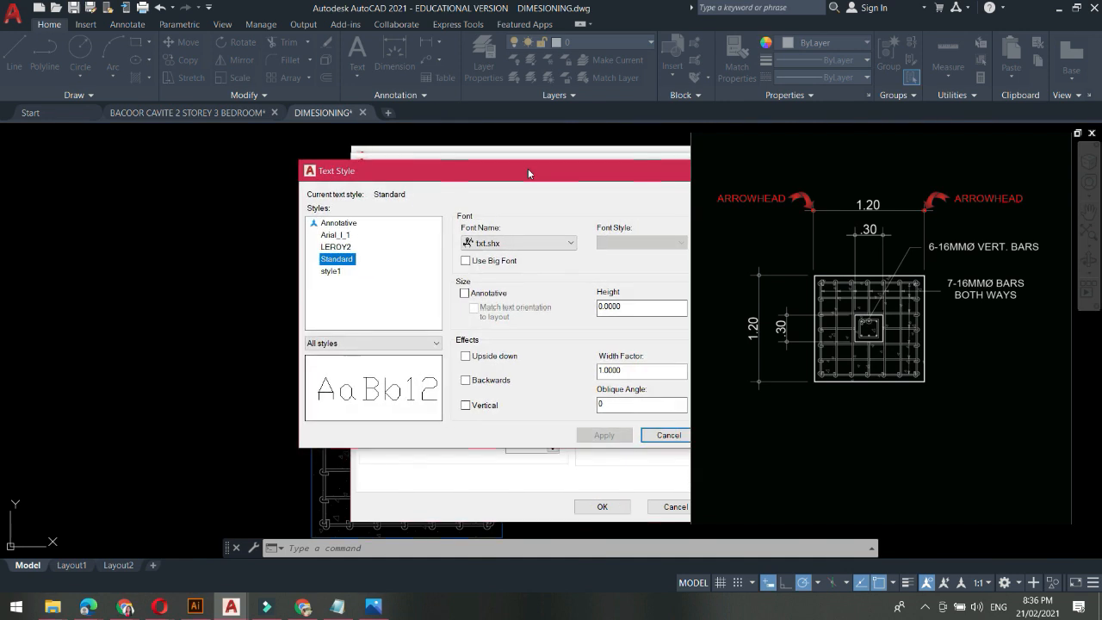
left_click(564, 245)
scroll(533, 362, "down", 5)
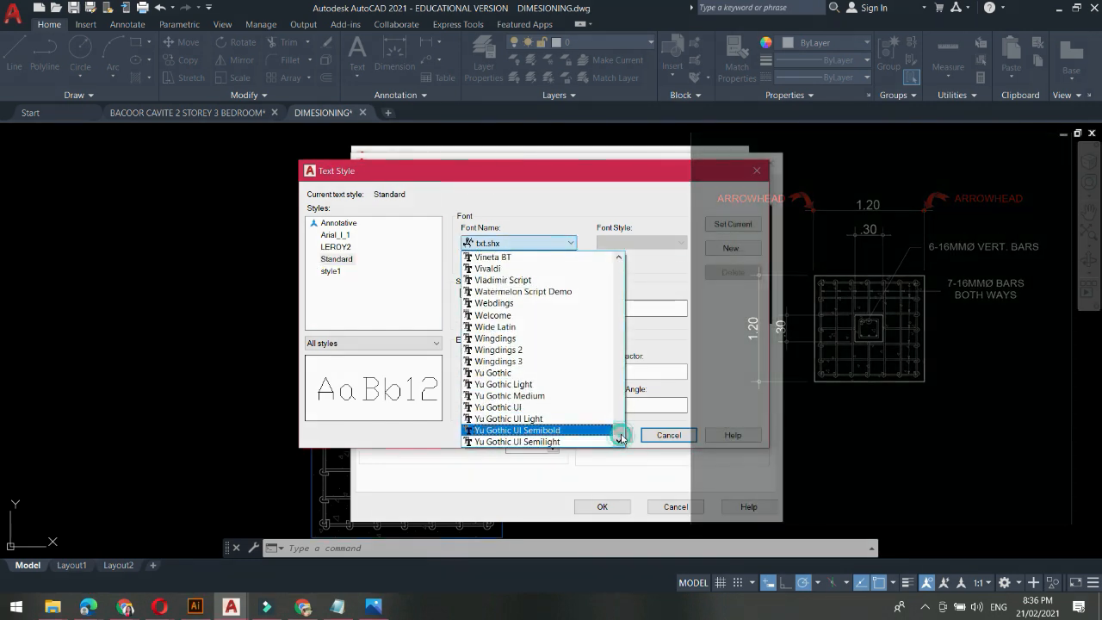
left_click_drag(622, 430, 627, 264)
key("w")
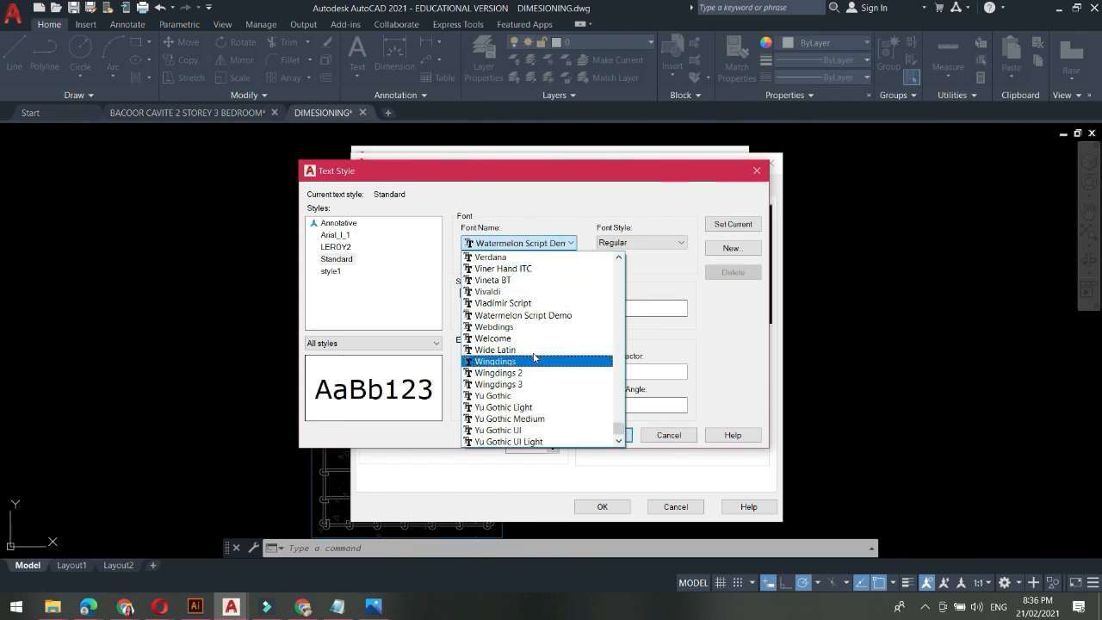
left_click(508, 256)
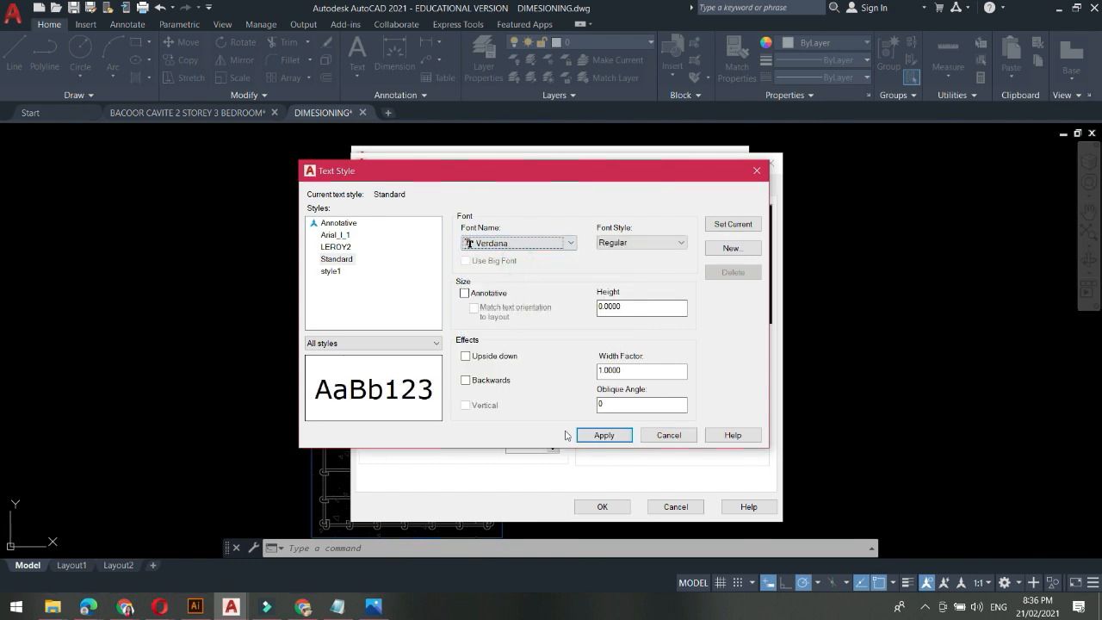
left_click(605, 435)
left_click(656, 434)
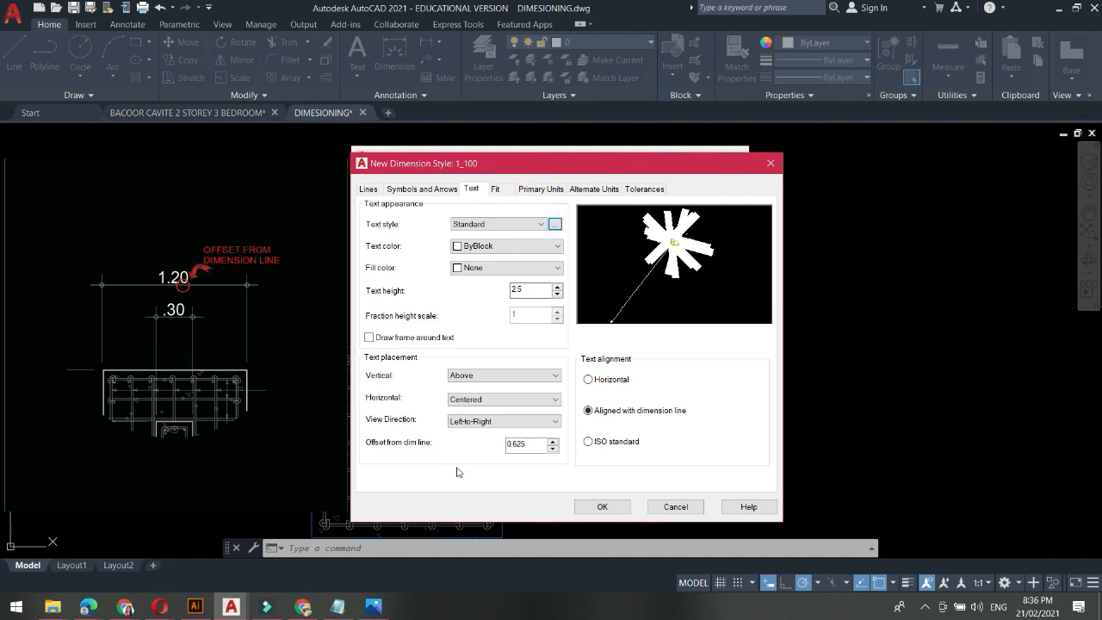
Set the dimension text's offset from the dimension line to 60 and the text height to 250
double_click(536, 445)
type("60")
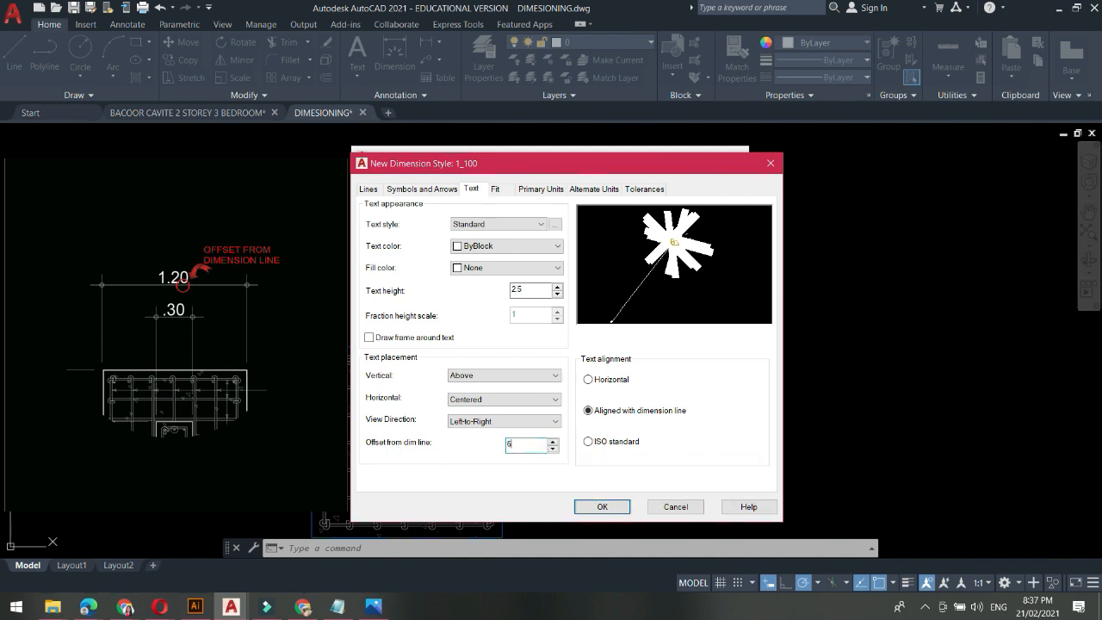
left_click(533, 289)
double_click(531, 289)
type("2")
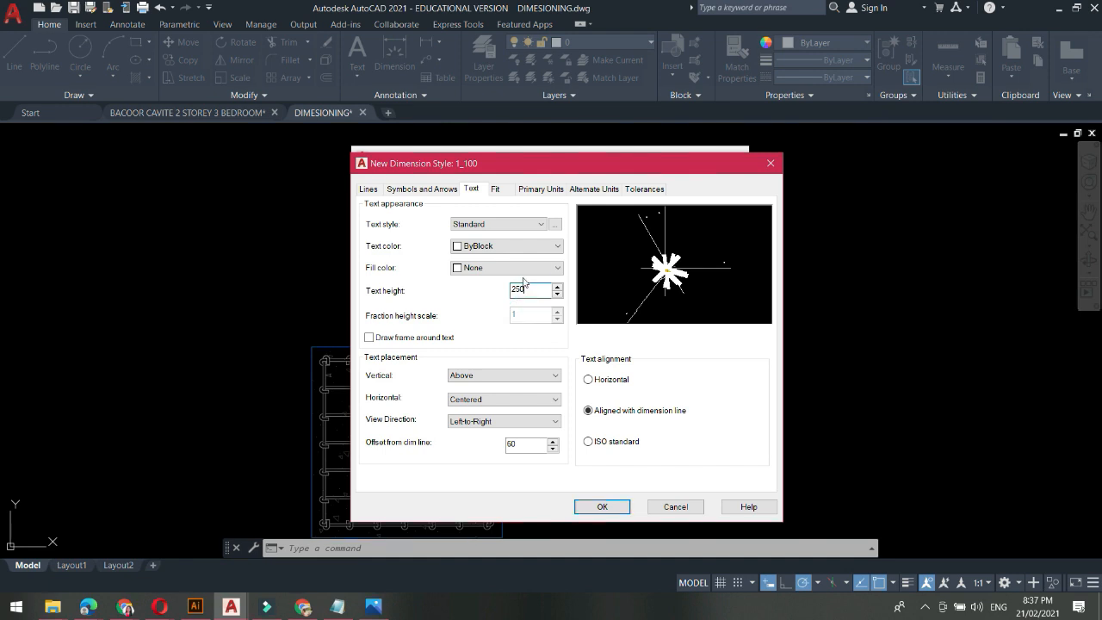
left_click(527, 444)
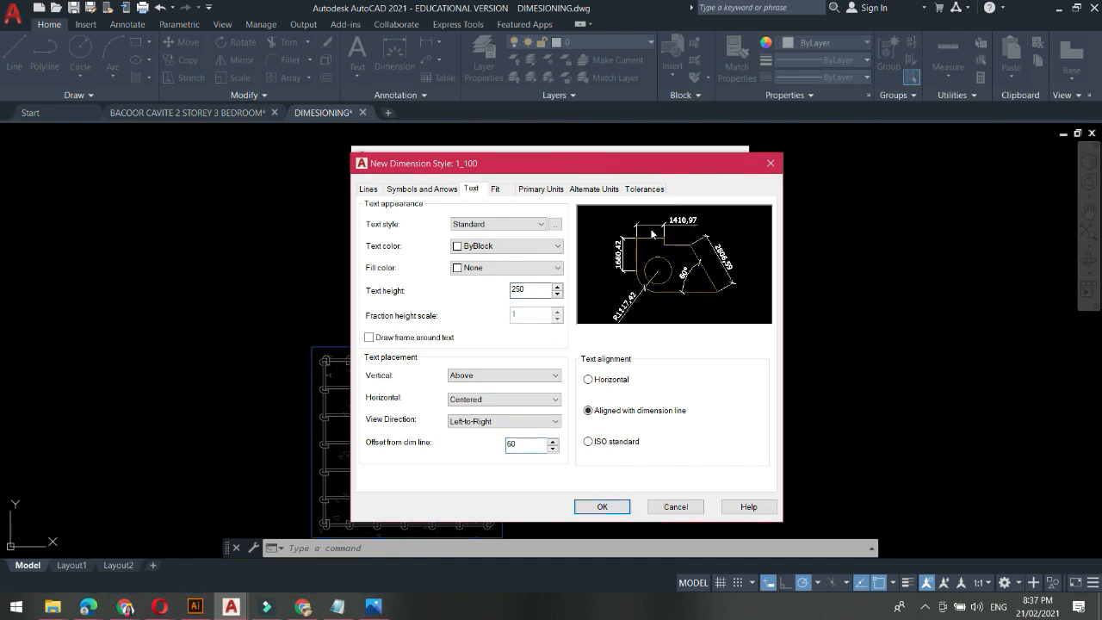
Review the fit options and set the decimal separator of the linear dimensions to Period
left_click(498, 189)
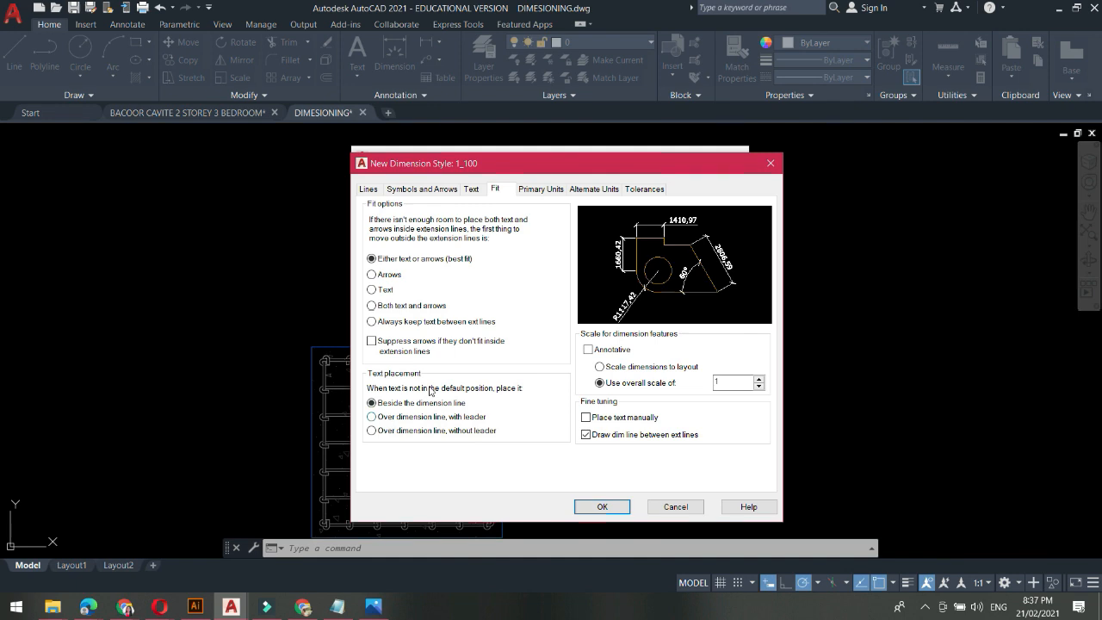
left_click(532, 190)
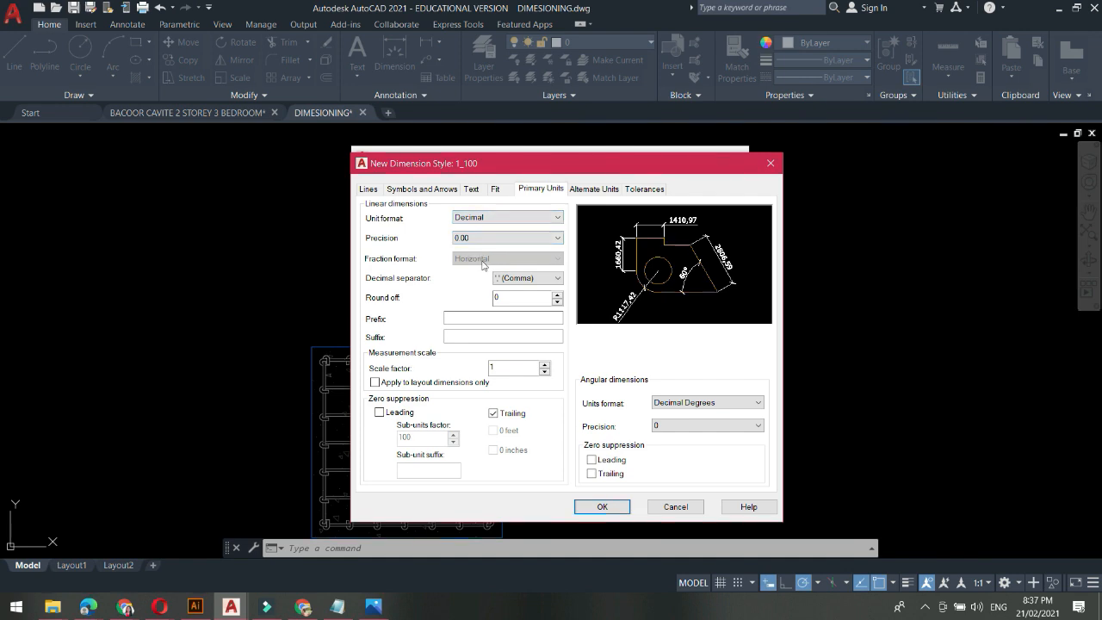
left_click(531, 278)
left_click(523, 290)
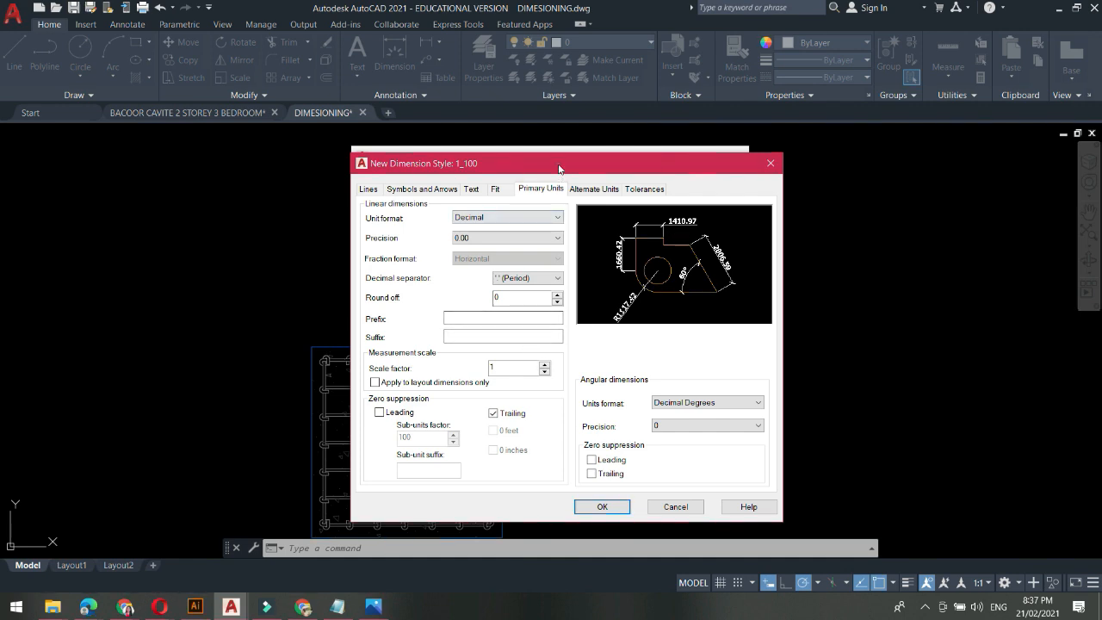
Set the measurement scale factor of the linear dimensions to 0.0010
left_click_drag(559, 167, 581, 121)
double_click(529, 322)
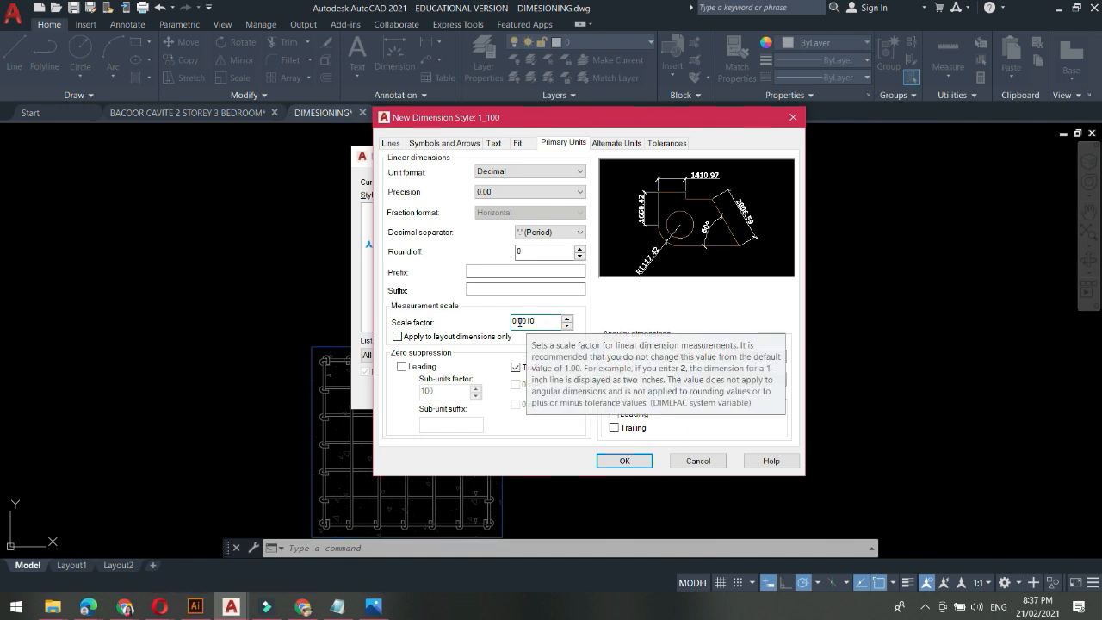
left_click_drag(513, 320, 528, 320)
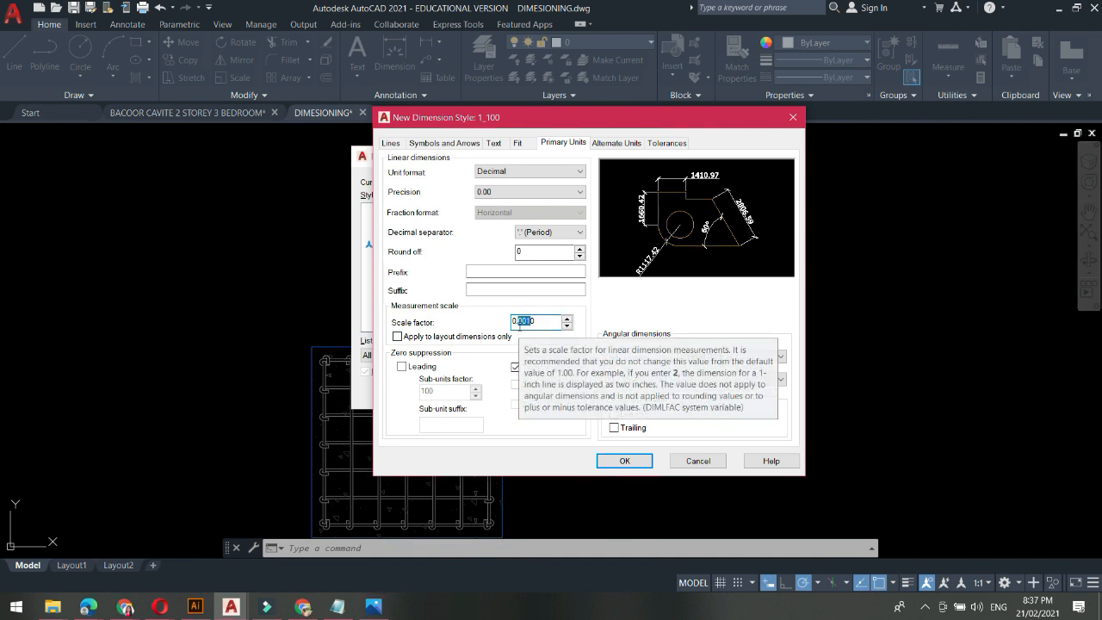
left_click(553, 322)
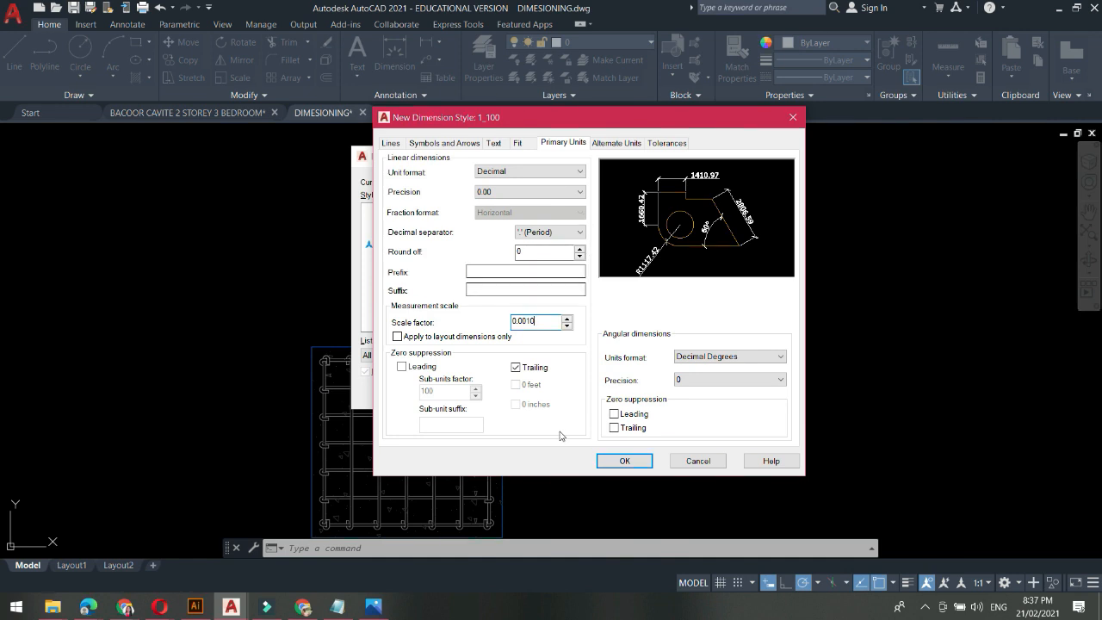
Try decimal alternate units with a precision of 0.00 in the 1_100 style and leave the display of alternate units off
left_click(617, 144)
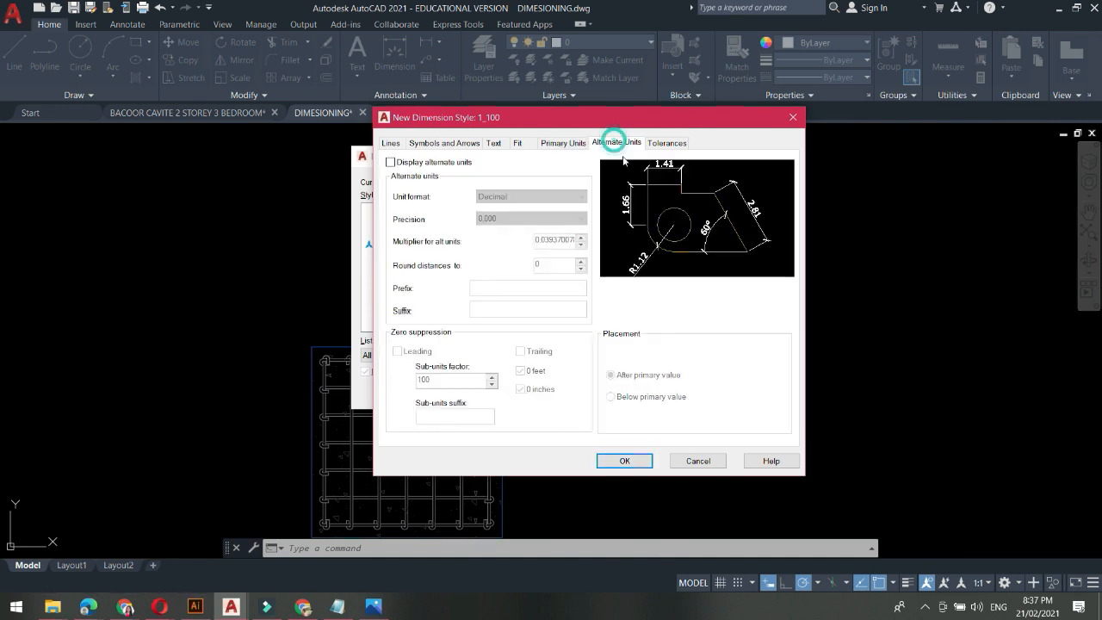
left_click_drag(634, 126, 622, 129)
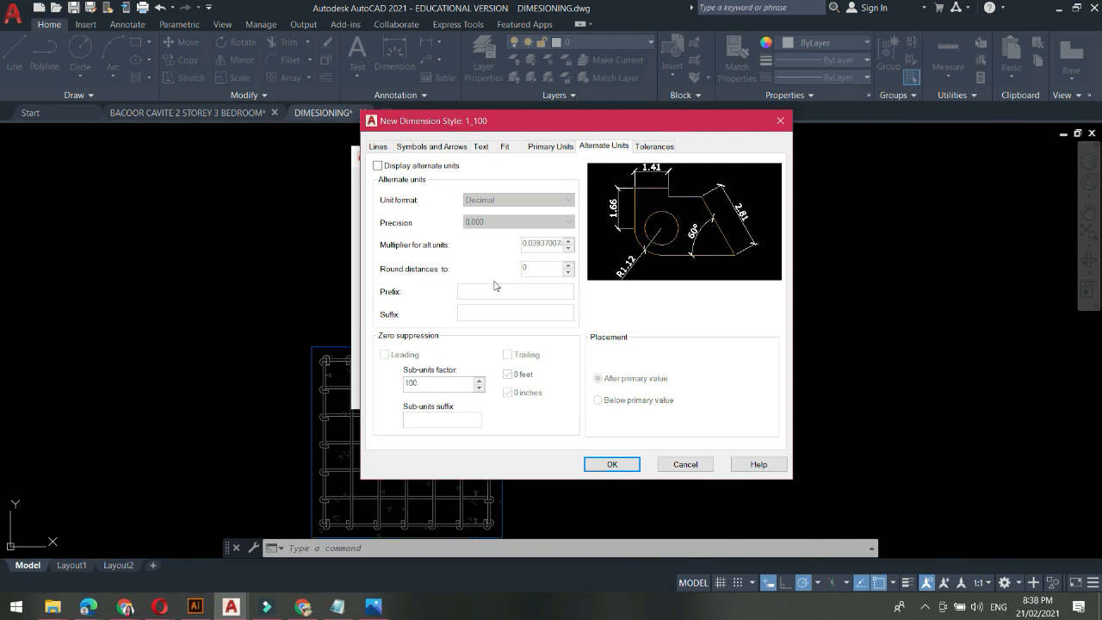
left_click(380, 166)
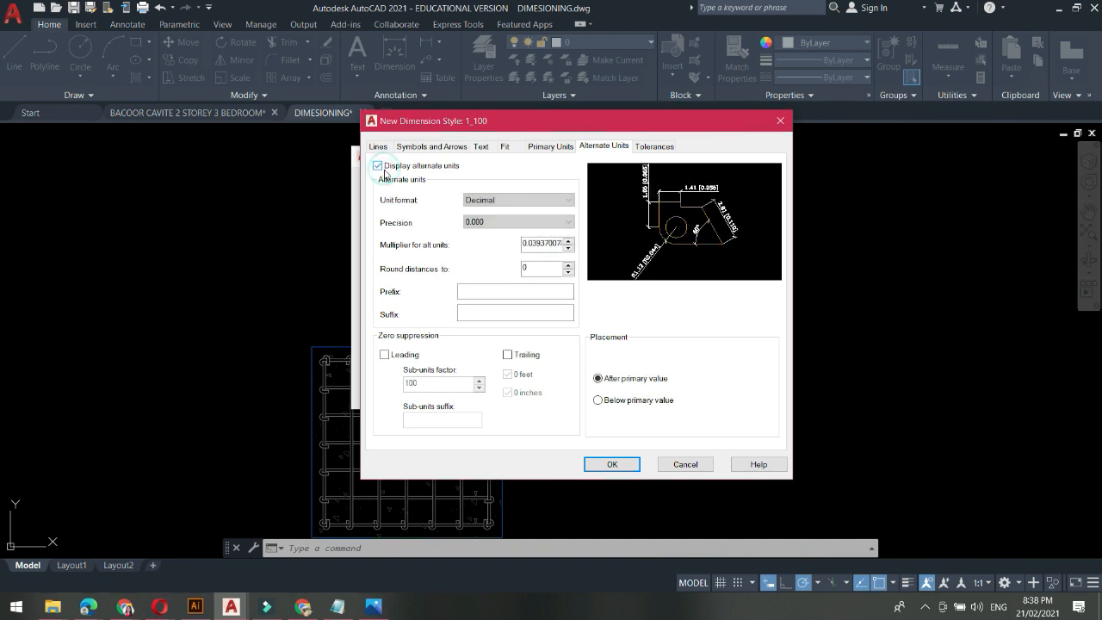
left_click(491, 200)
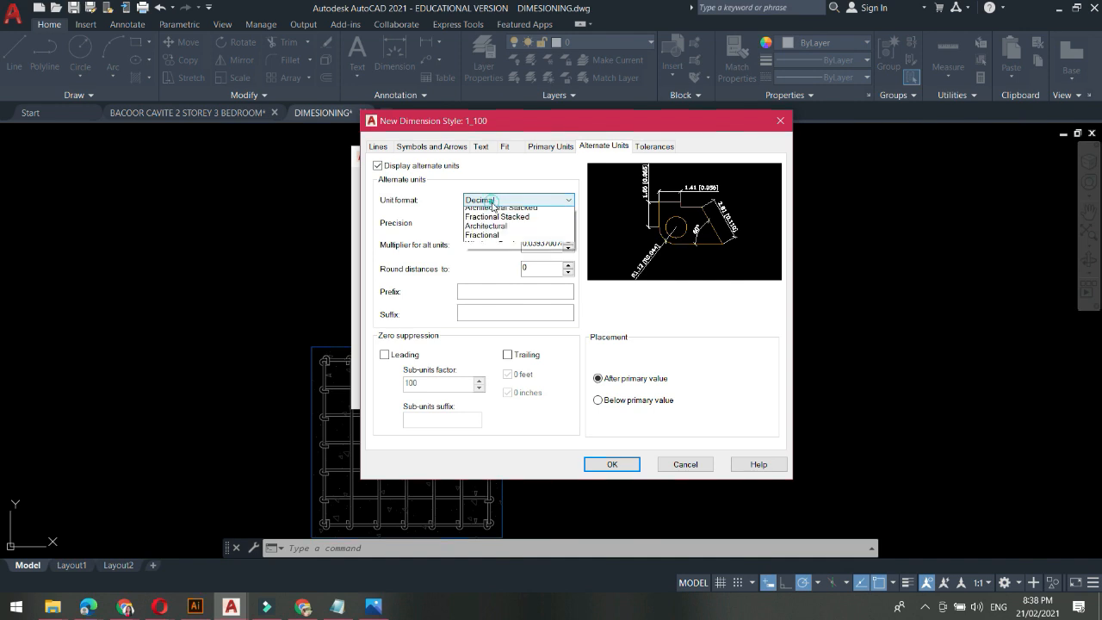
left_click(489, 200)
left_click(493, 222)
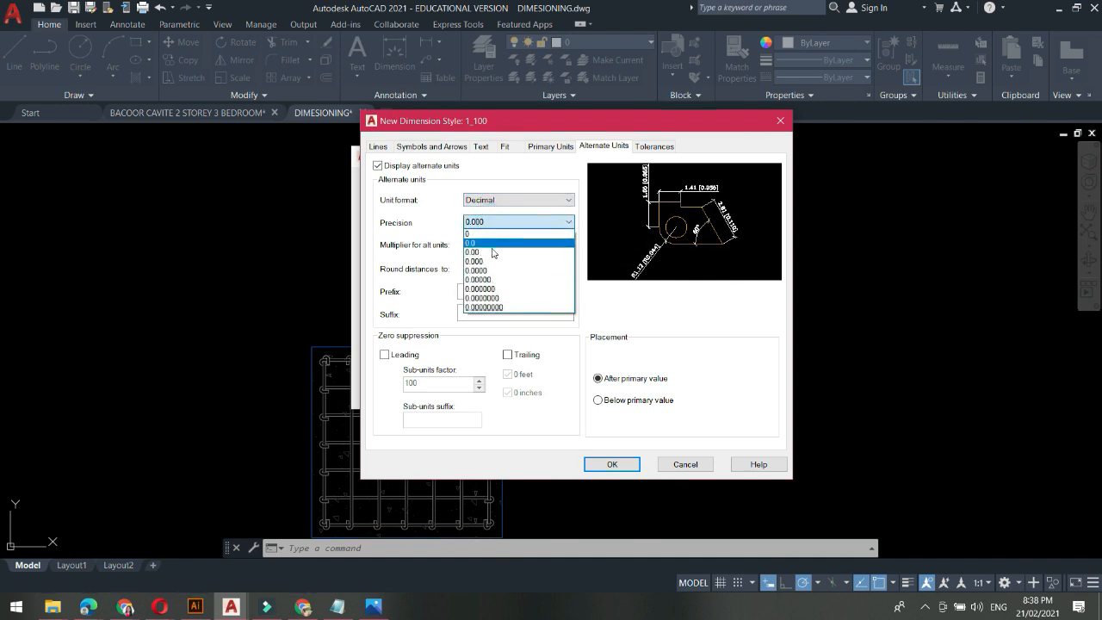
left_click(492, 251)
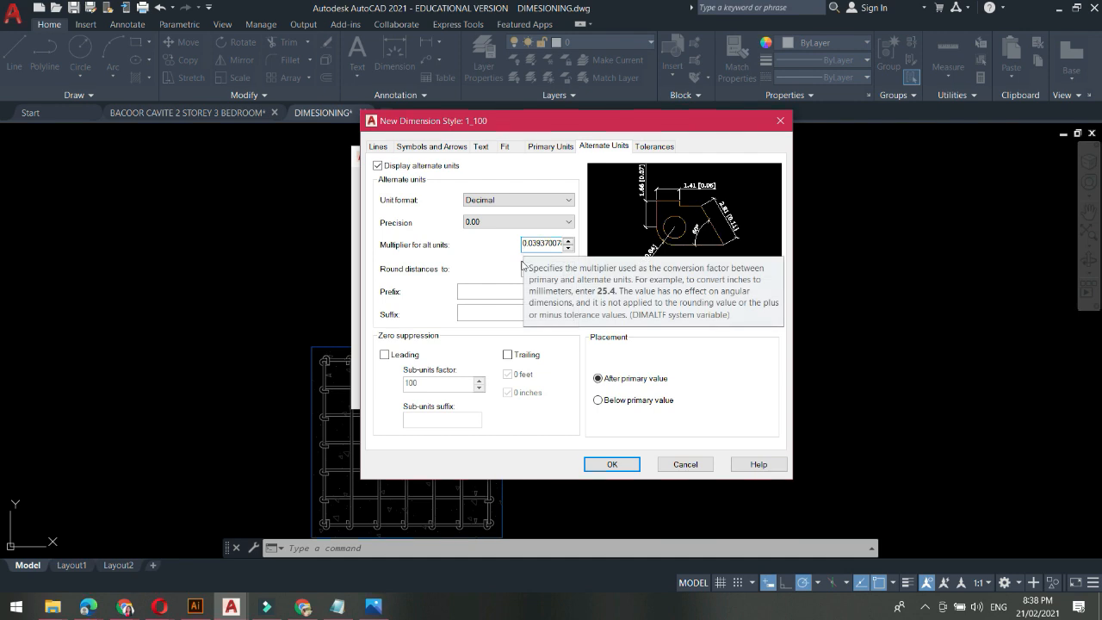
left_click(469, 313)
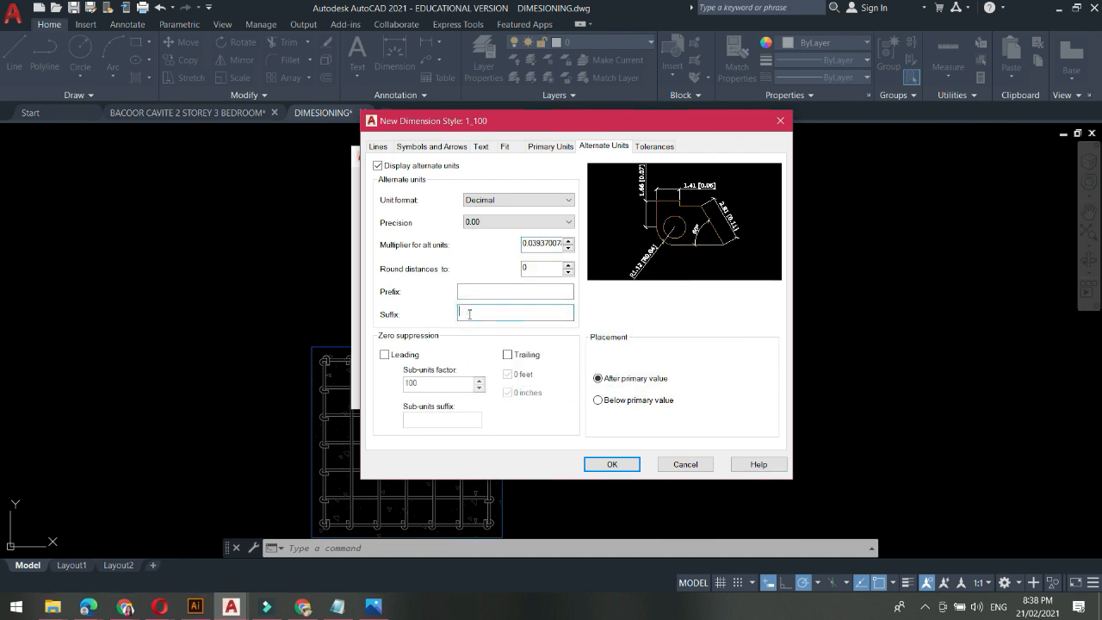
left_click(469, 291)
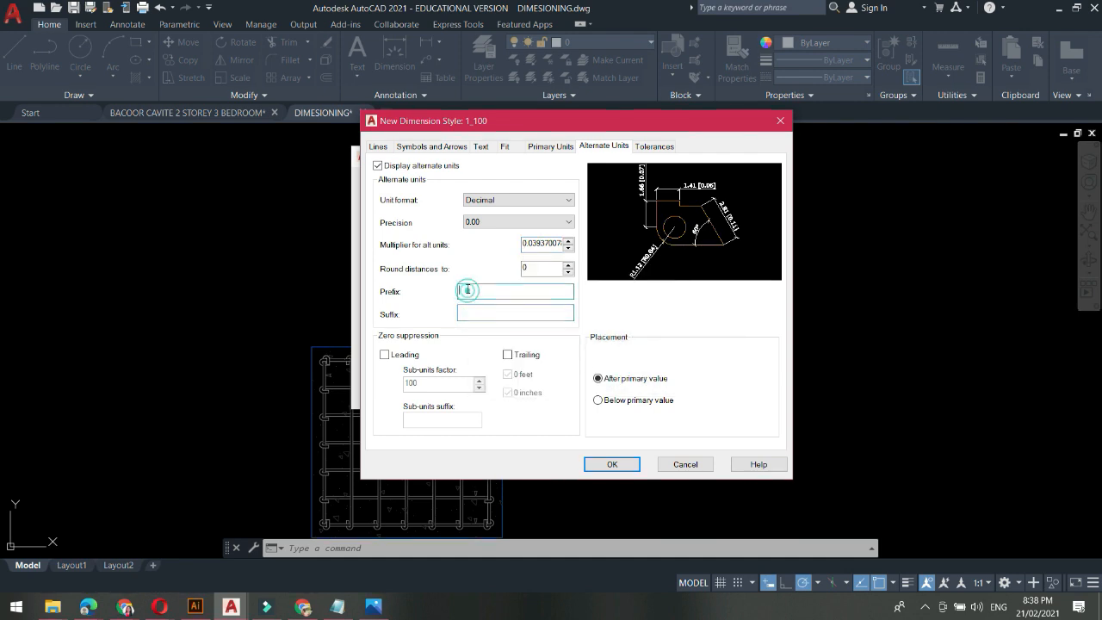
left_click(378, 166)
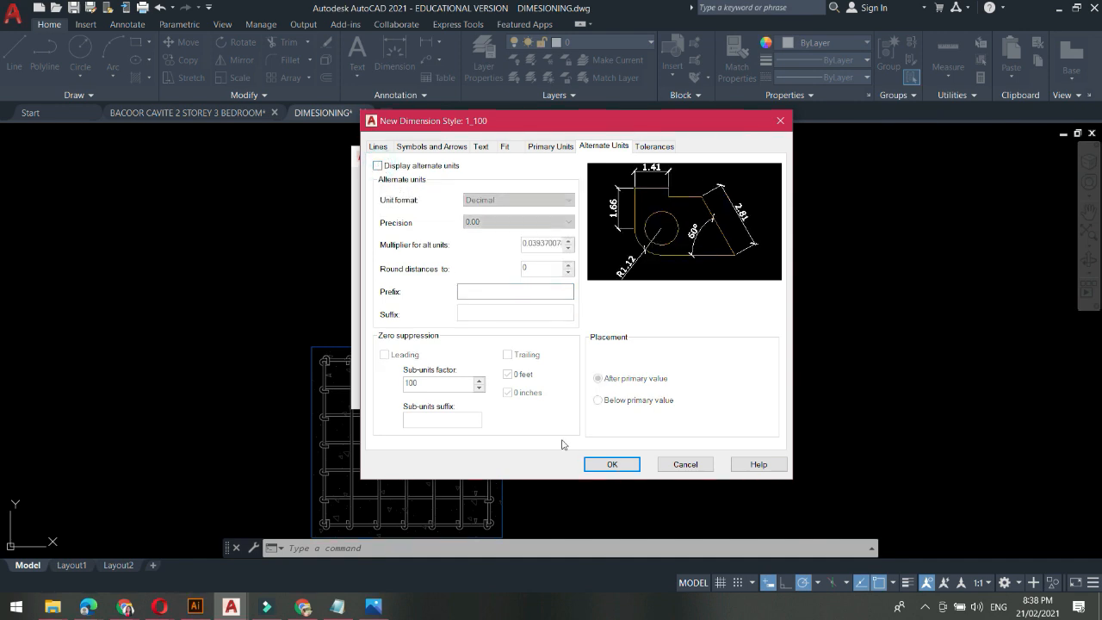
Save the new 1_100 dimension style and set it as the current dimension style
left_click(612, 465)
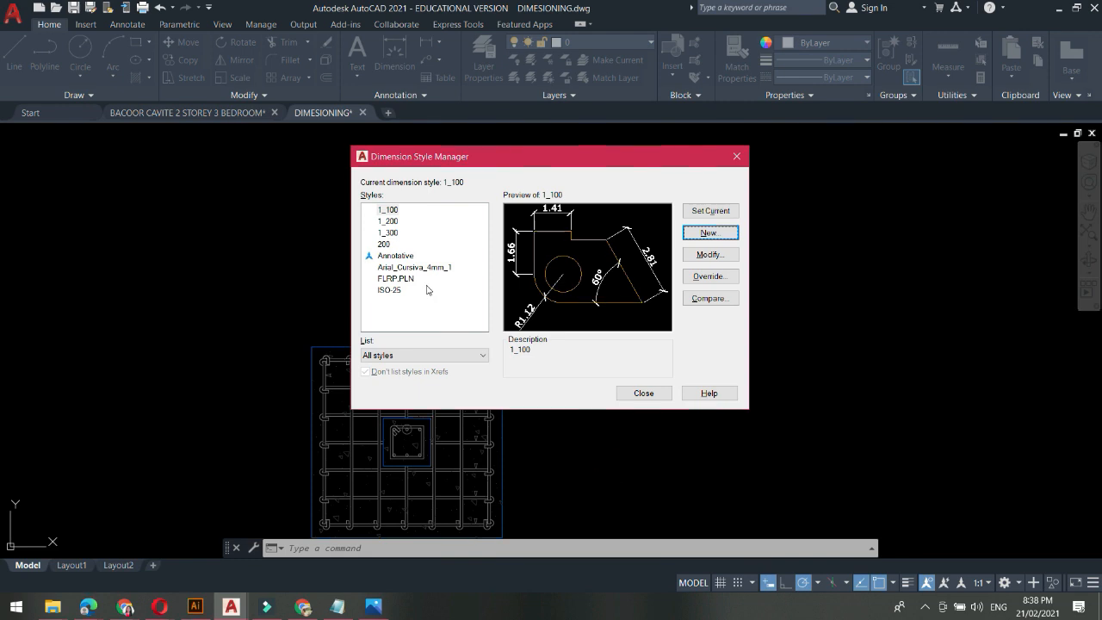
left_click(388, 209)
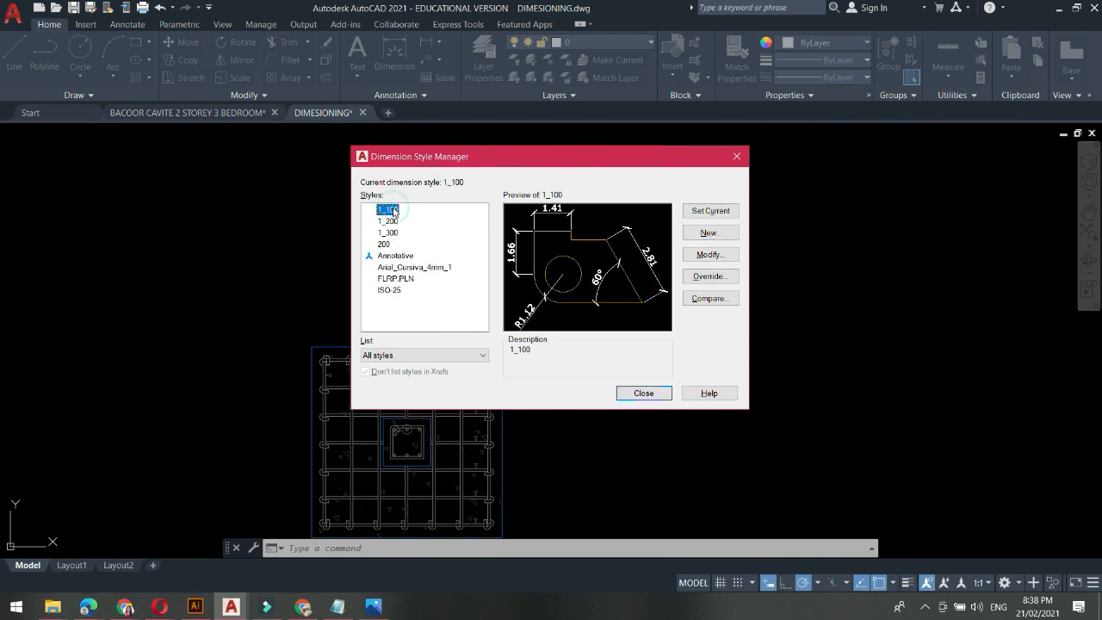
left_click(734, 211)
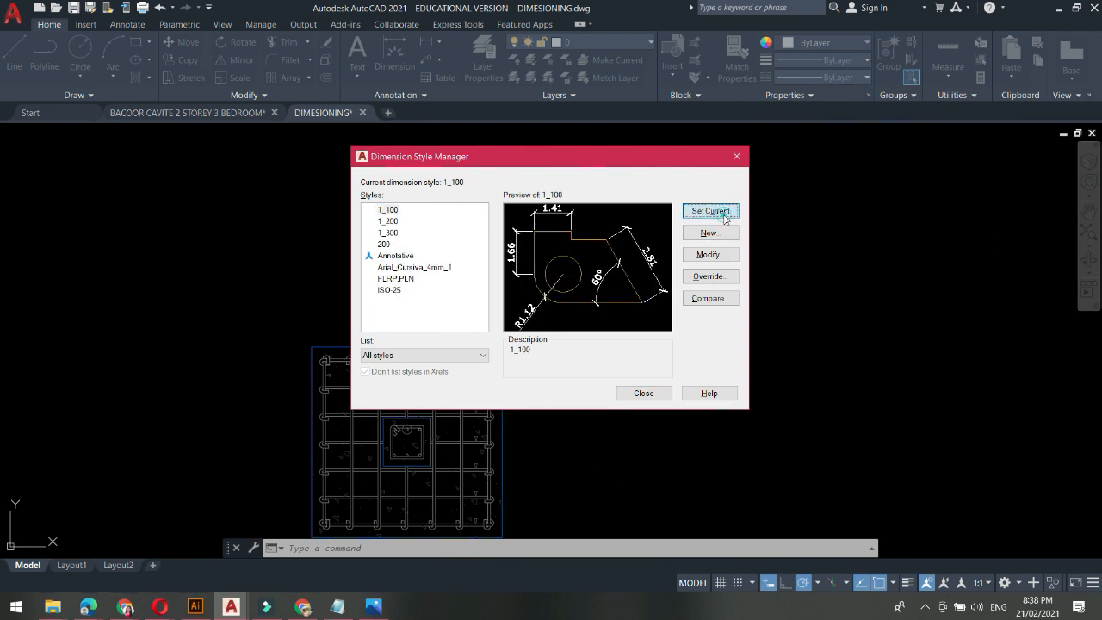
left_click(638, 398)
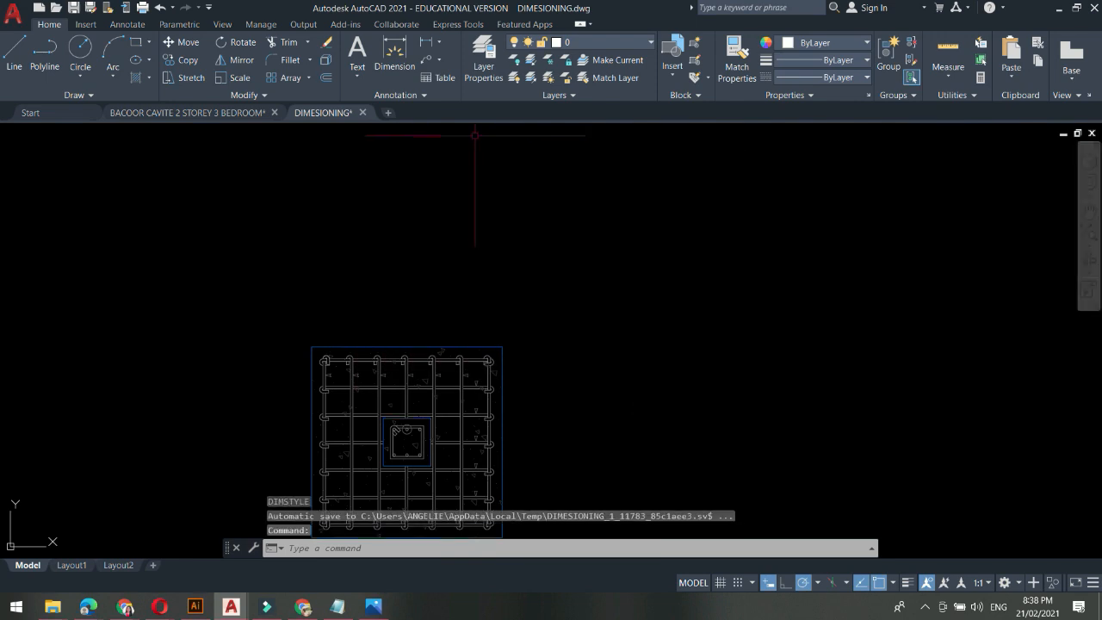
Place a horizontal linear dimension between the two upper corners of the 1:100M footing plan, above its outline
left_click(424, 95)
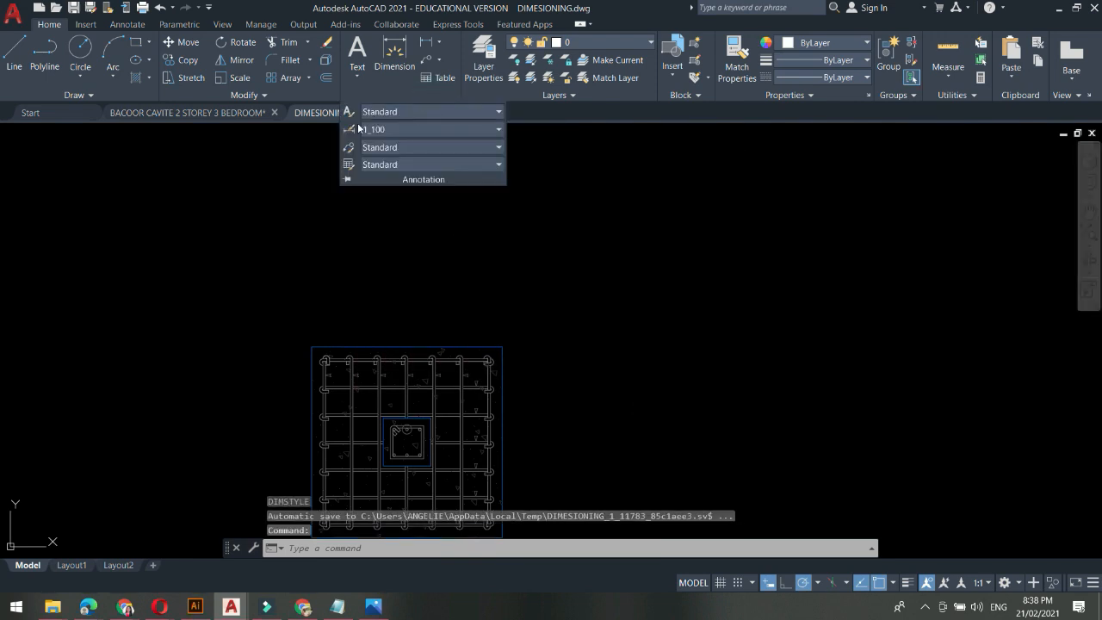
left_click(428, 49)
left_click(312, 347)
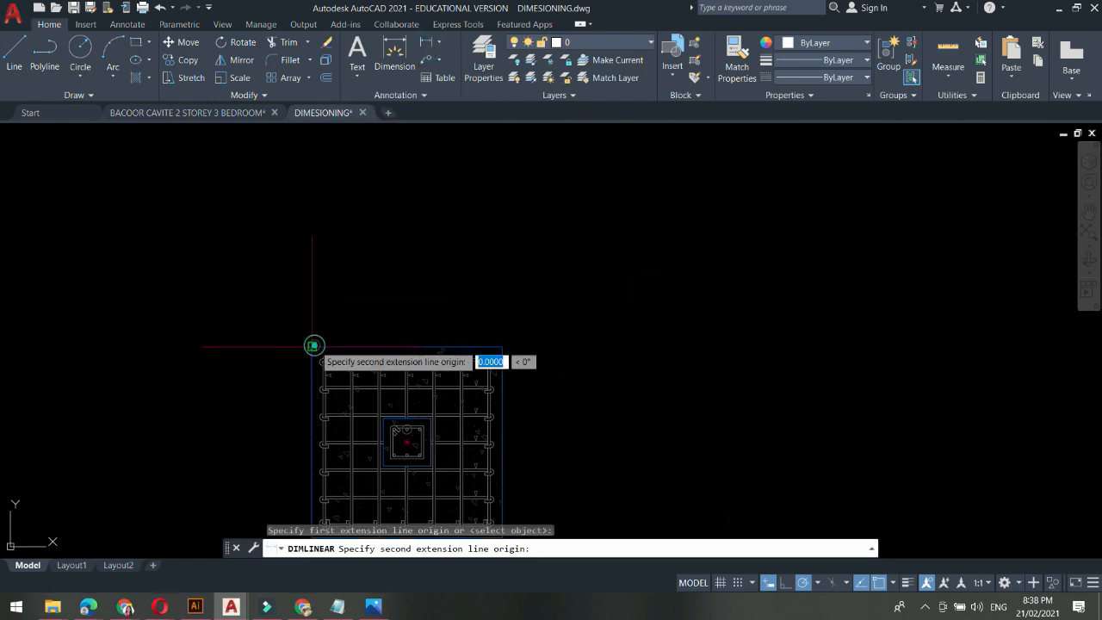
left_click(503, 348)
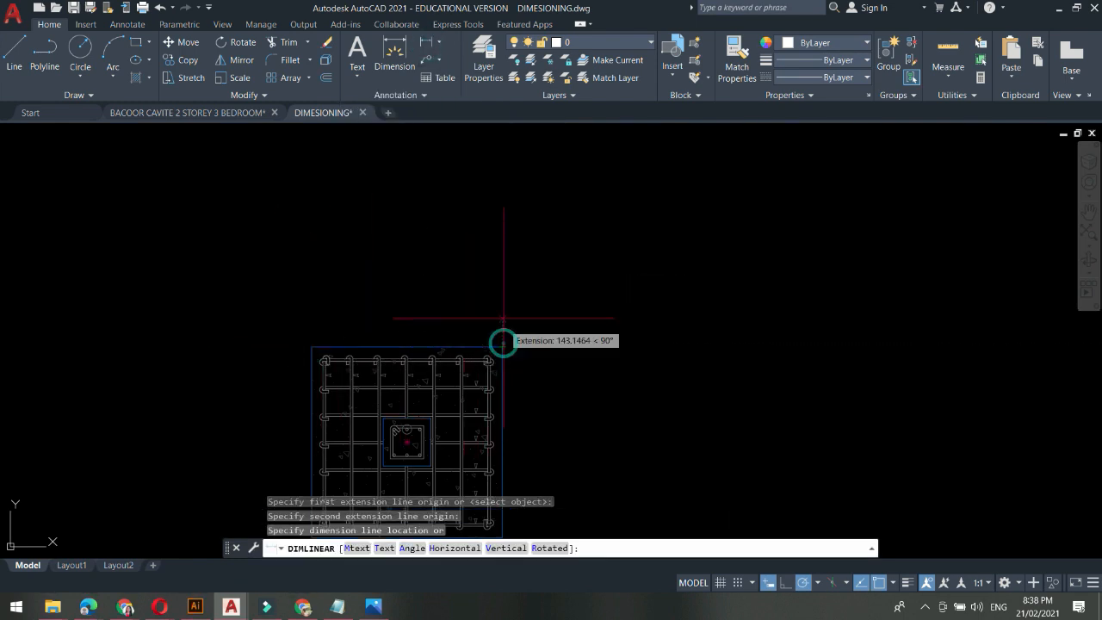
left_click(505, 232)
middle_click_drag(599, 274, 497, 312)
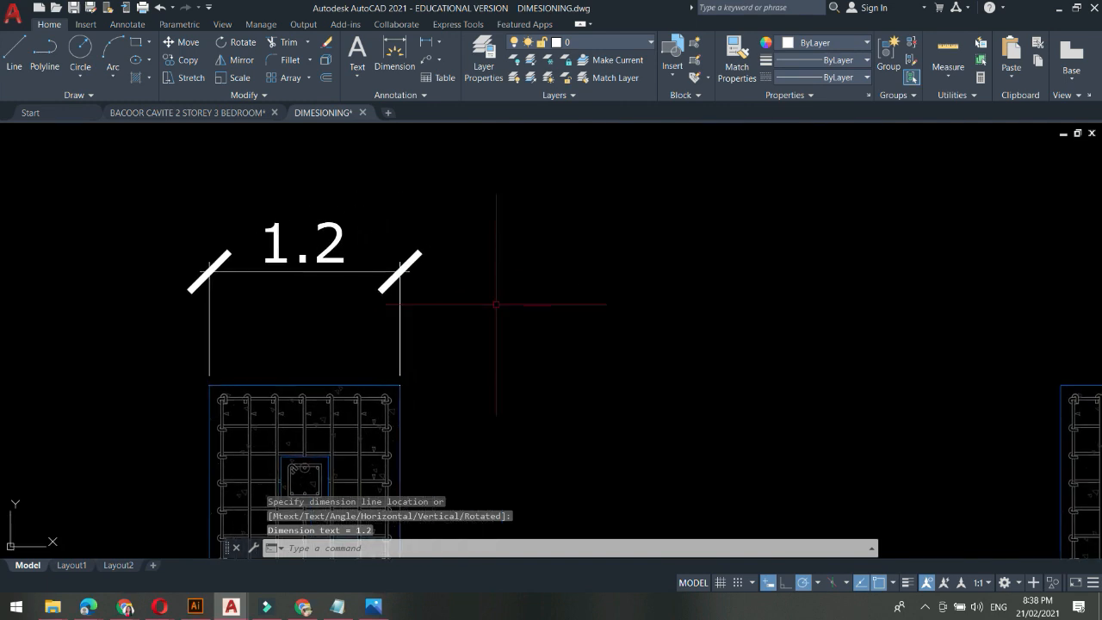
scroll(303, 290, "up", 2)
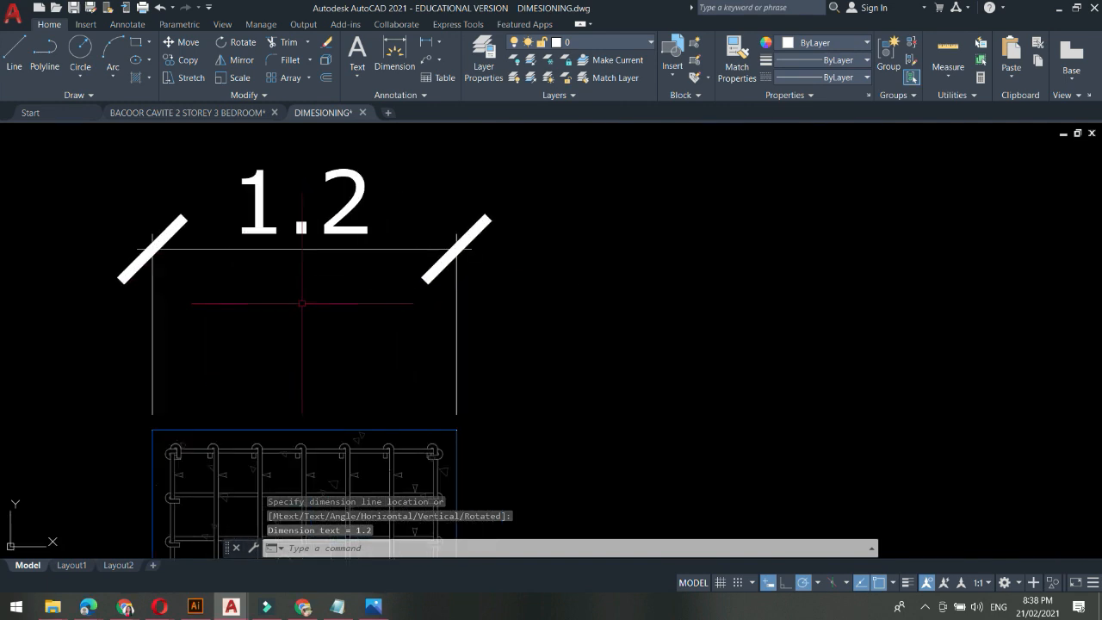
scroll(364, 301, "down", 2)
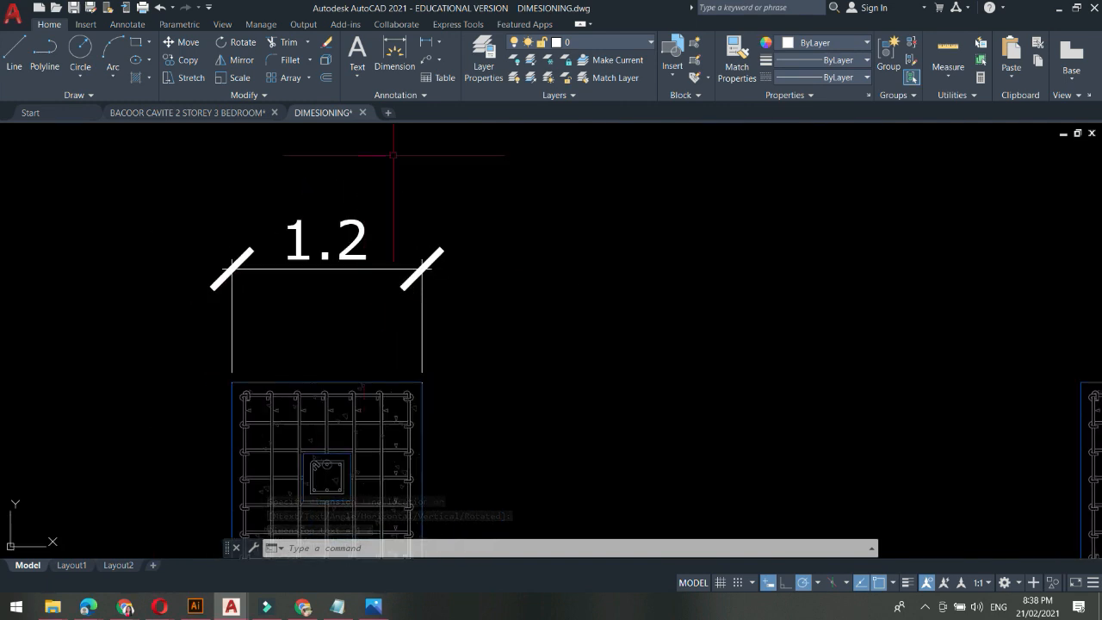
Modify the 1_100 dimension style and set its arrow size to 150
left_click(421, 95)
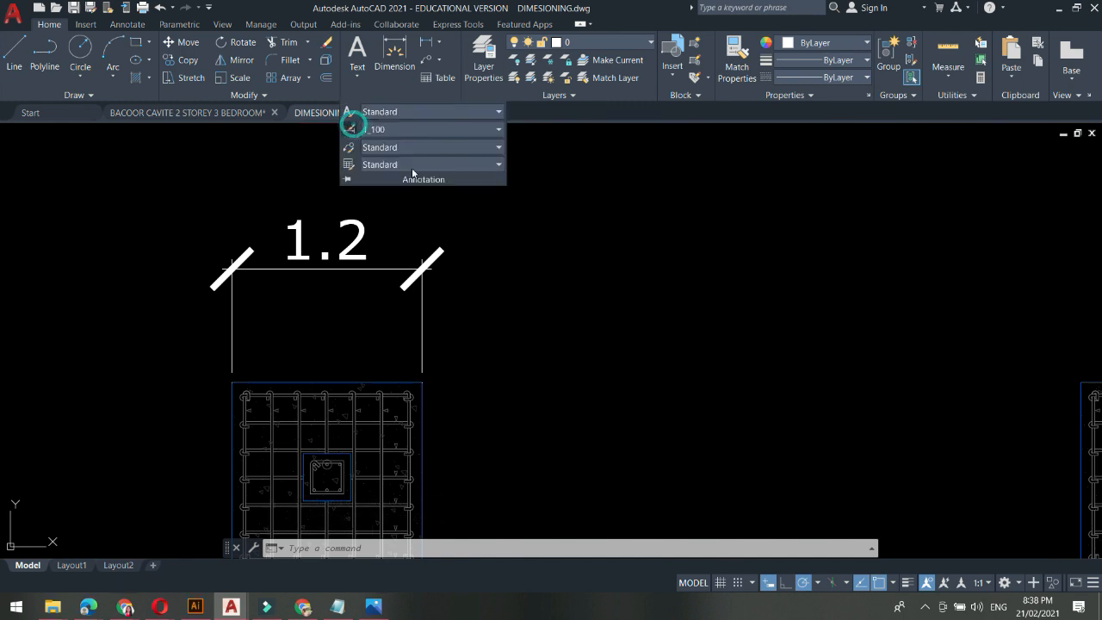
left_click(349, 129)
left_click_drag(550, 177, 776, 137)
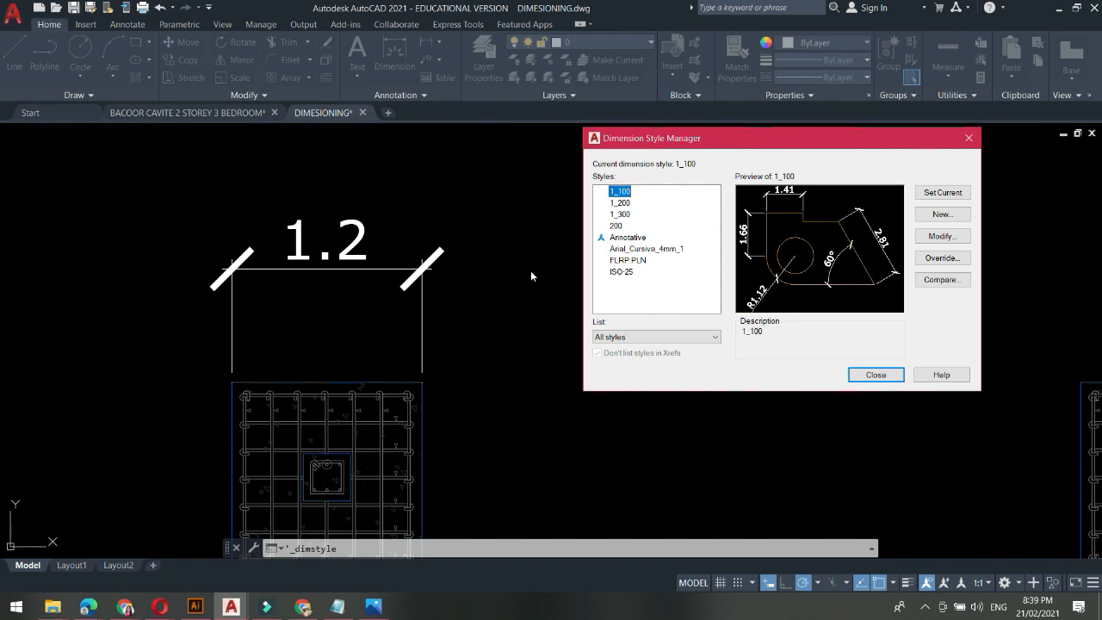
left_click(940, 235)
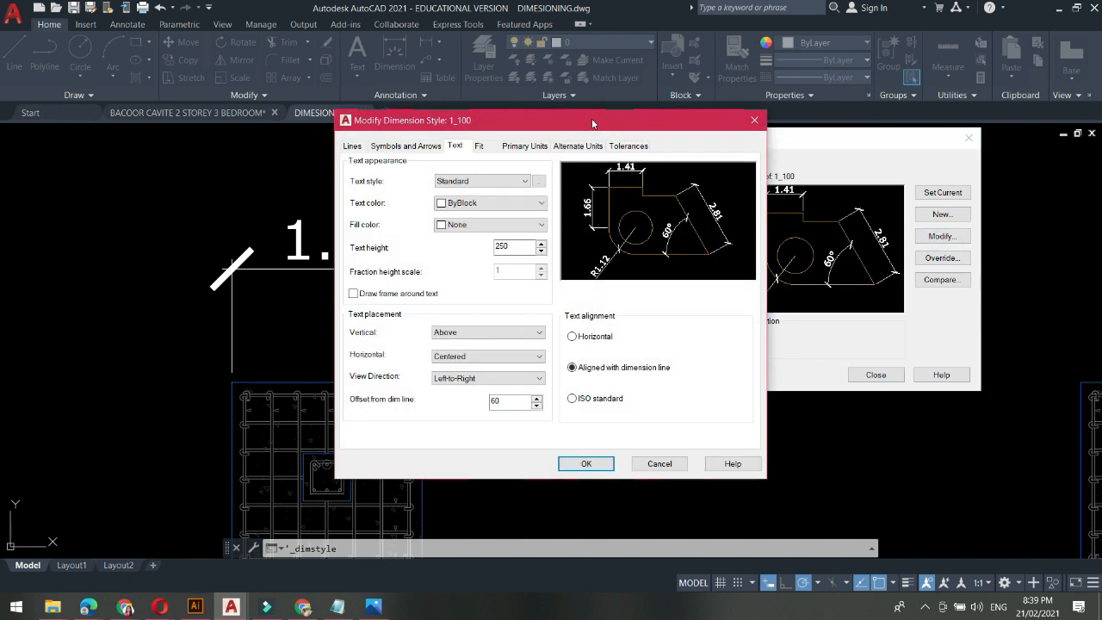
left_click_drag(452, 120, 639, 115)
left_click(602, 141)
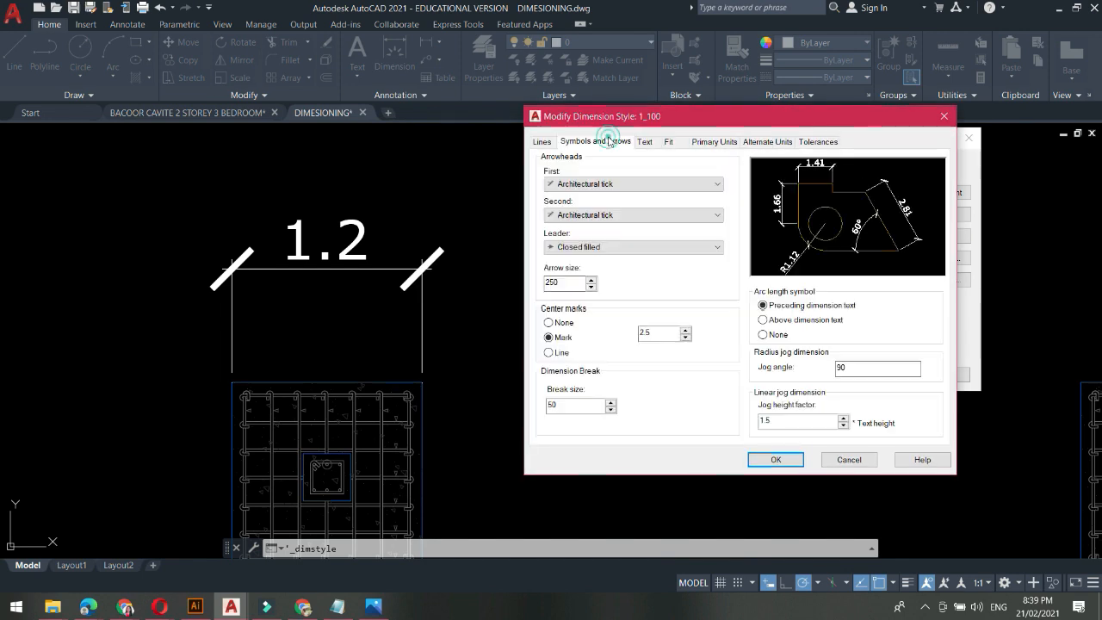
double_click(564, 282)
type("150")
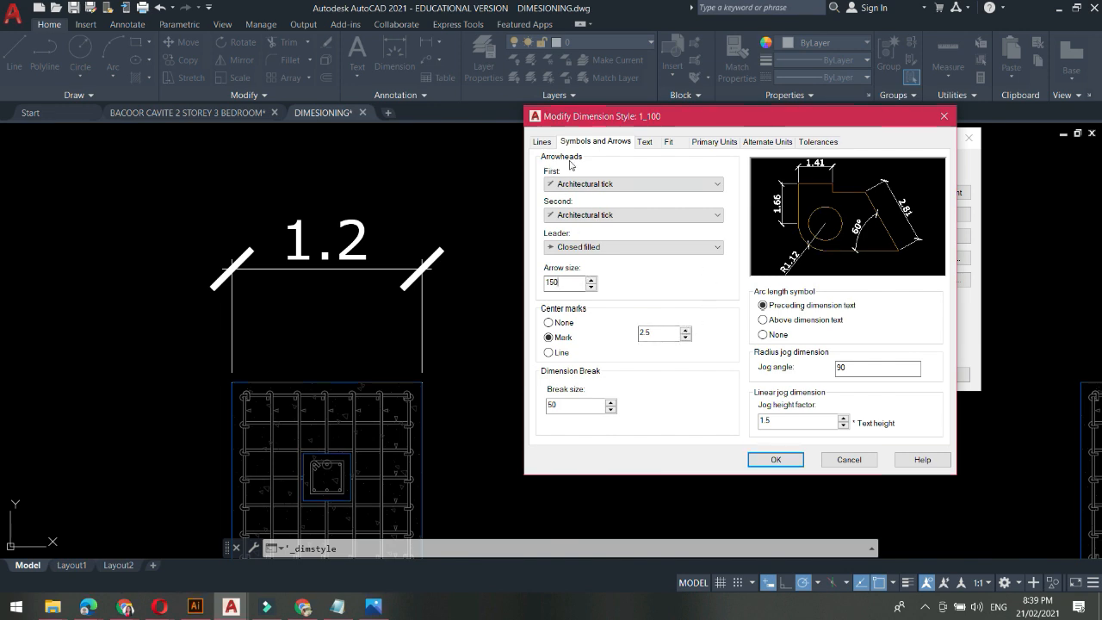
Slightly reduce the text height of the 1_100 dimension style, save the changes and close the dimension style settings
left_click(643, 143)
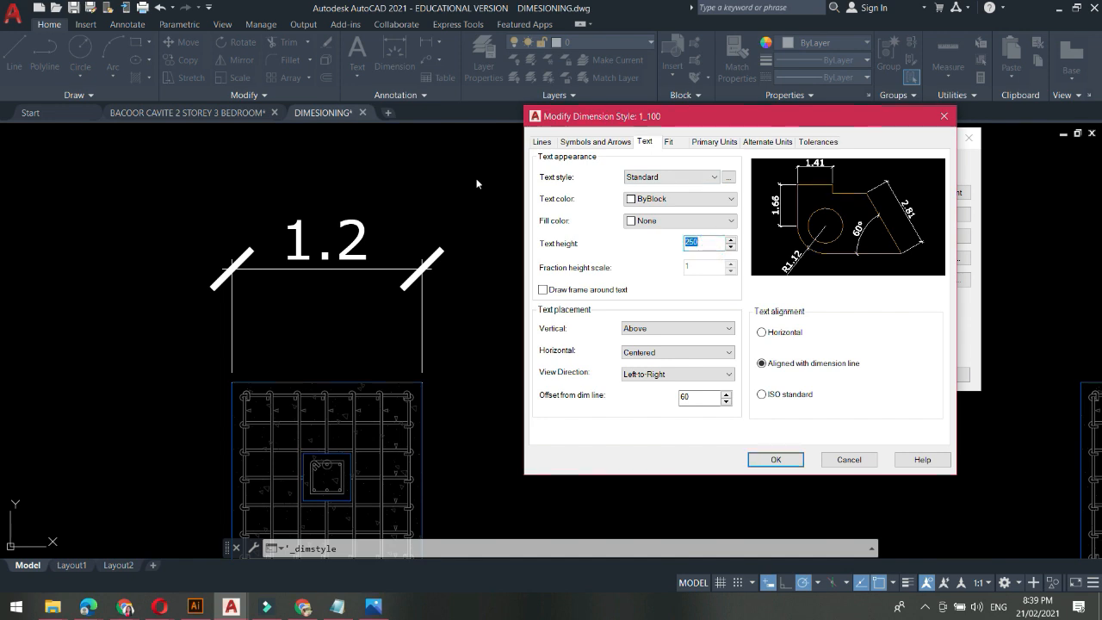
type("20")
left_click(778, 461)
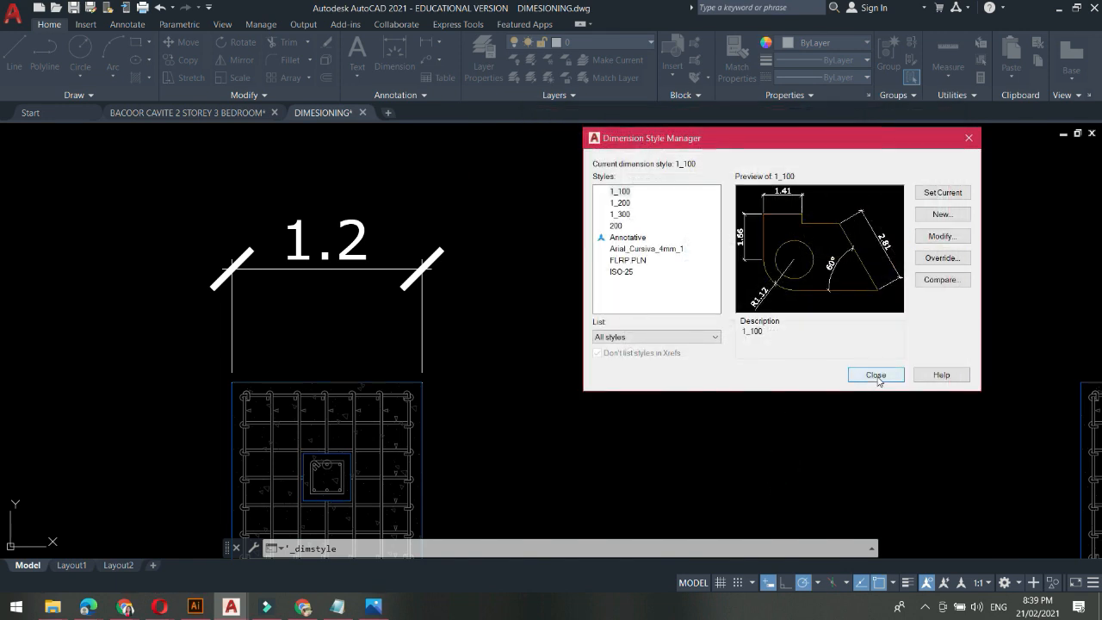
left_click(876, 375)
scroll(345, 258, "down", 2)
scroll(344, 283, "up", 2)
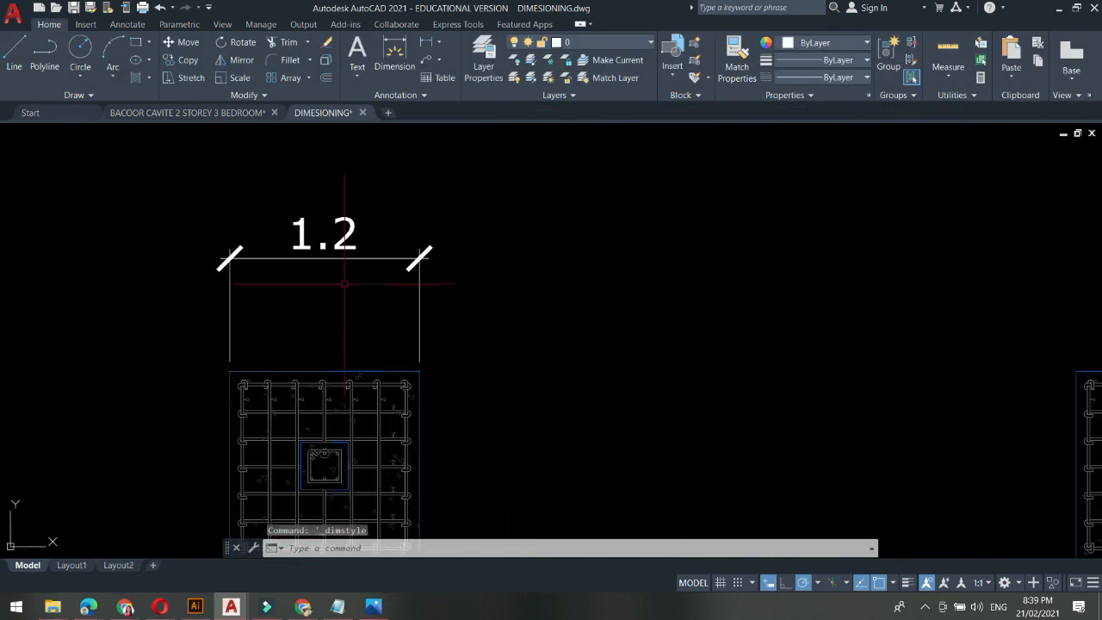
Place a vertical linear dimension along the left edge of the 1:100M footing plan, outside its outline
left_click(425, 42)
middle_click_drag(241, 371, 396, 278)
left_click(384, 277)
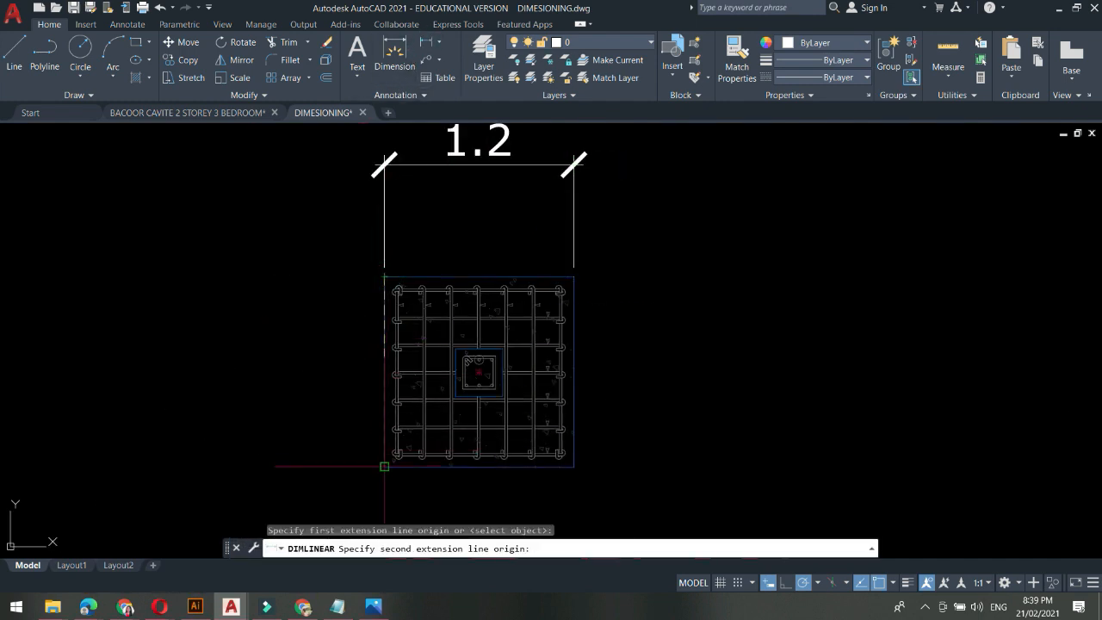
left_click(384, 466)
left_click(263, 374)
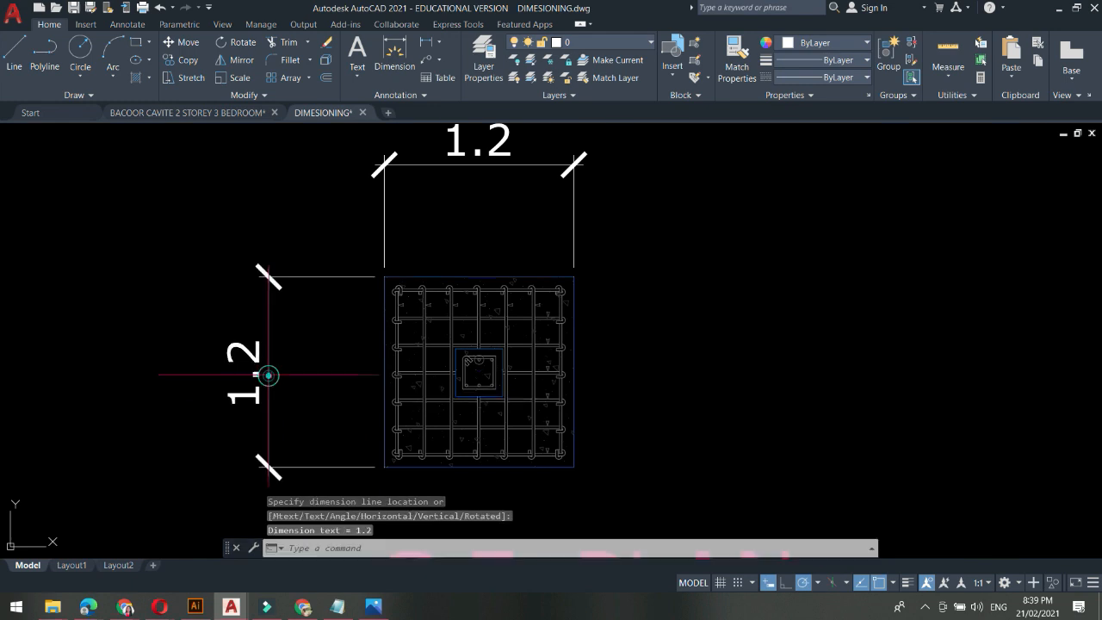
scroll(347, 353, "down", 2)
middle_click_drag(549, 356, 413, 332)
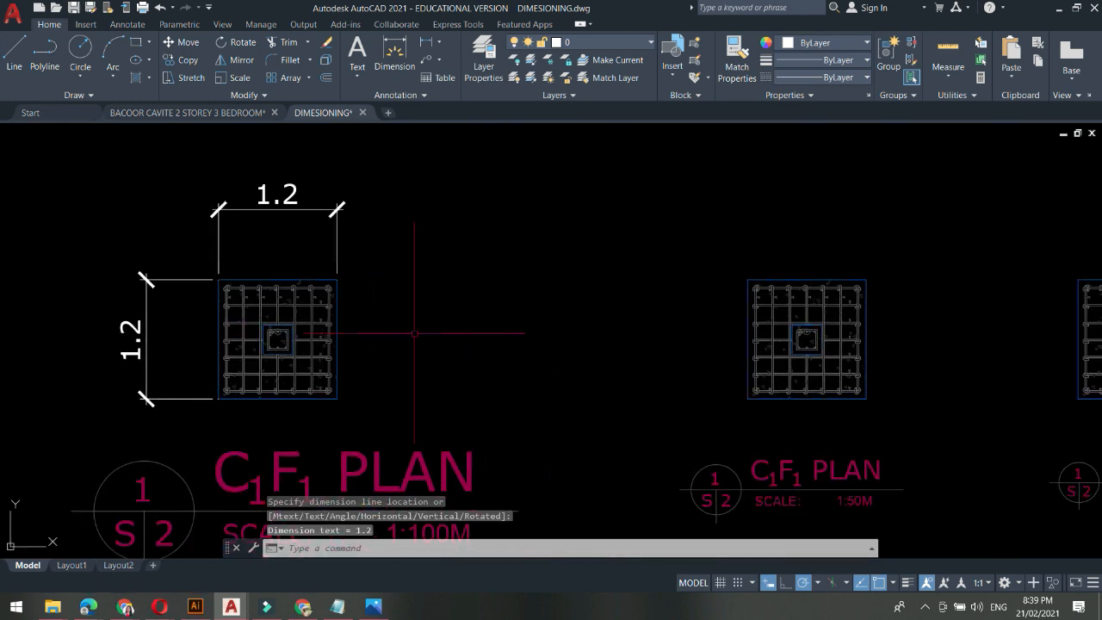
Examine the title and scale labels of the C1F1 plans from 1:100M onward along the row
mouse_move(401, 428)
middle_mouse_down()
mouse_move(401, 320)
mouse_move(414, 376)
middle_mouse_up()
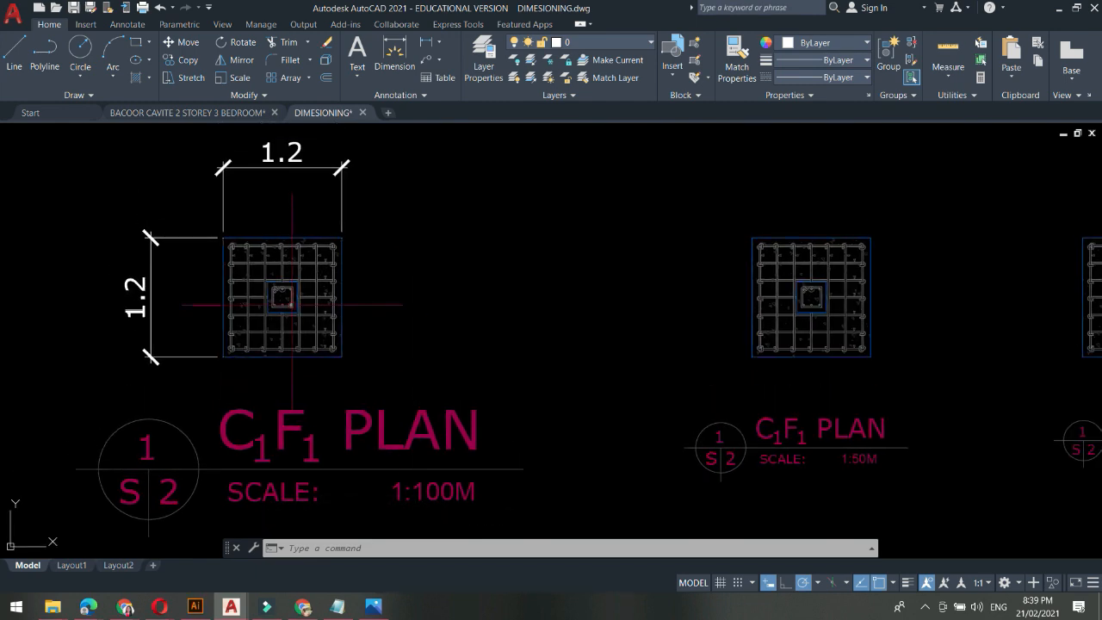
scroll(293, 303, "down", 2)
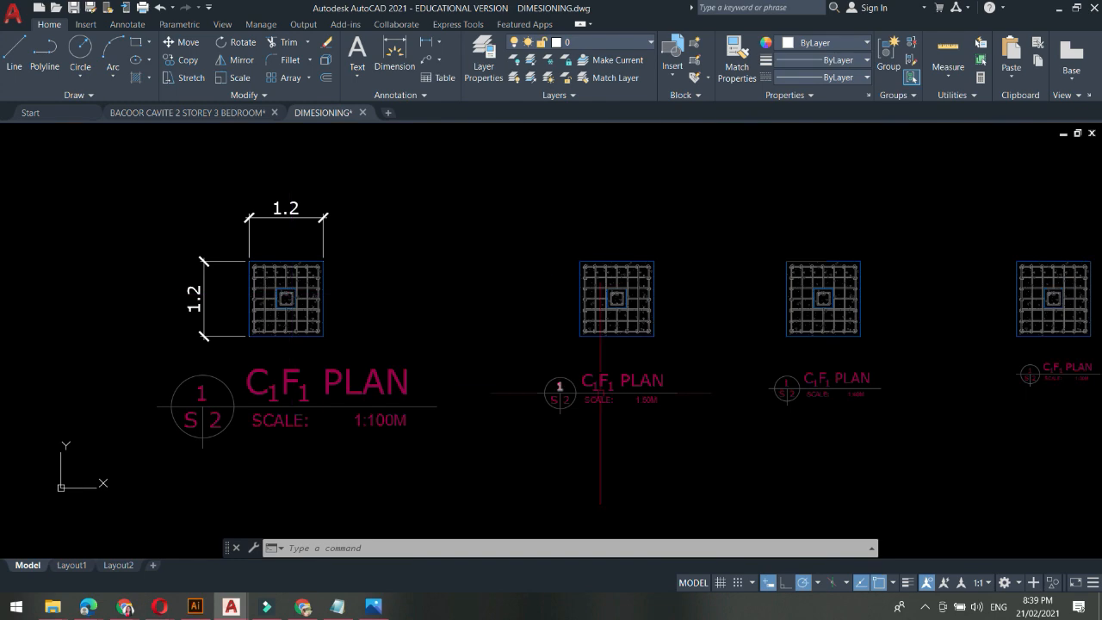
scroll(655, 438, "up", 4)
scroll(342, 336, "down", 4)
scroll(659, 316, "up", 4)
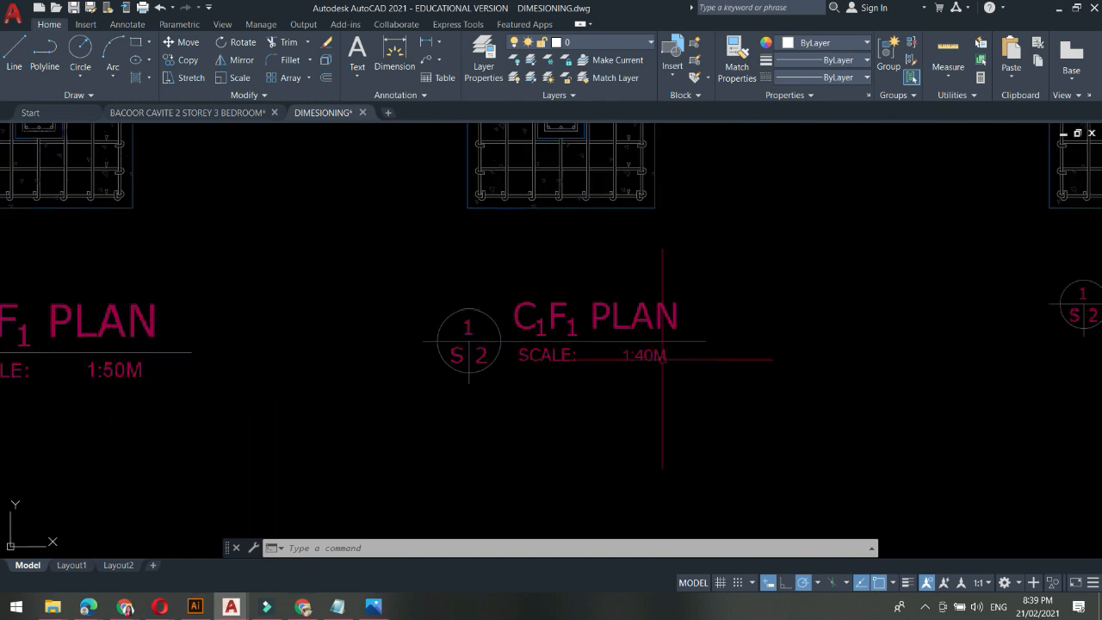
scroll(401, 247, "down", 4)
scroll(660, 320, "up", 3)
scroll(444, 352, "down", 2)
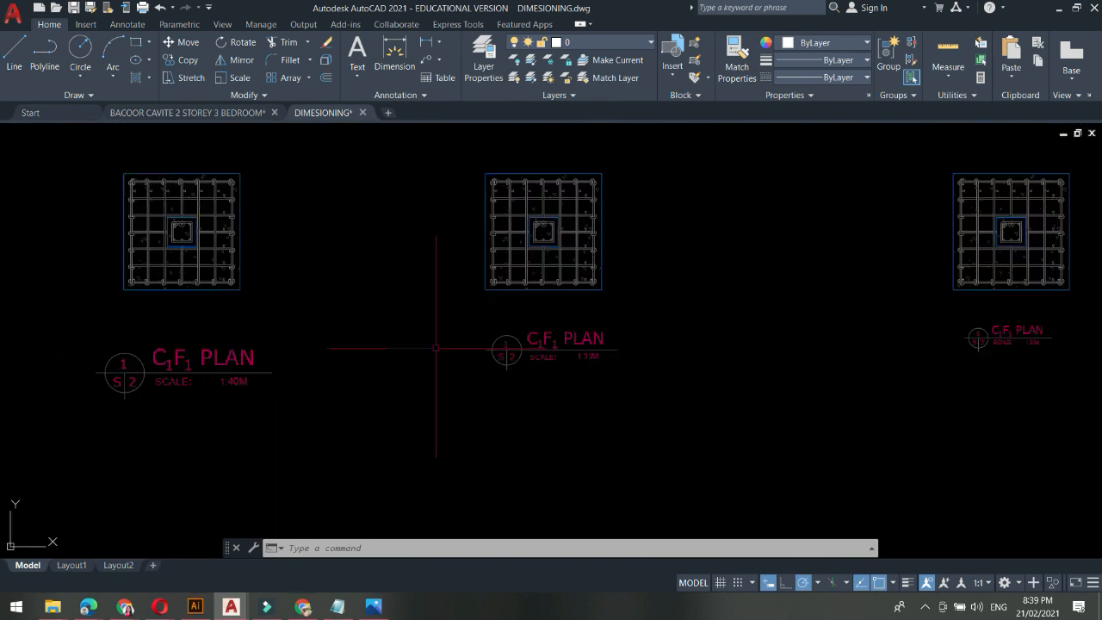
Move the last C1F1 plan in the row, together with its title, closer to the 1:30M plan
middle_click_drag(852, 327, 571, 387)
left_click(651, 197)
left_click(924, 446)
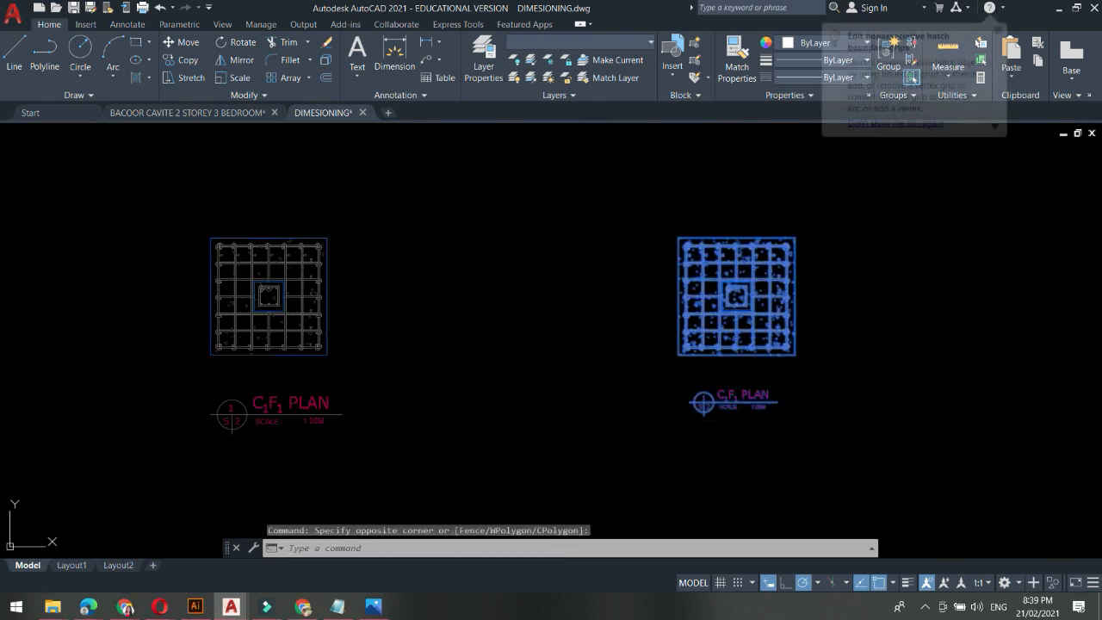
middle_click_drag(796, 422, 849, 399)
type("m")
key("Return")
left_click(793, 439)
left_click(586, 439)
scroll(754, 415, "down", 4)
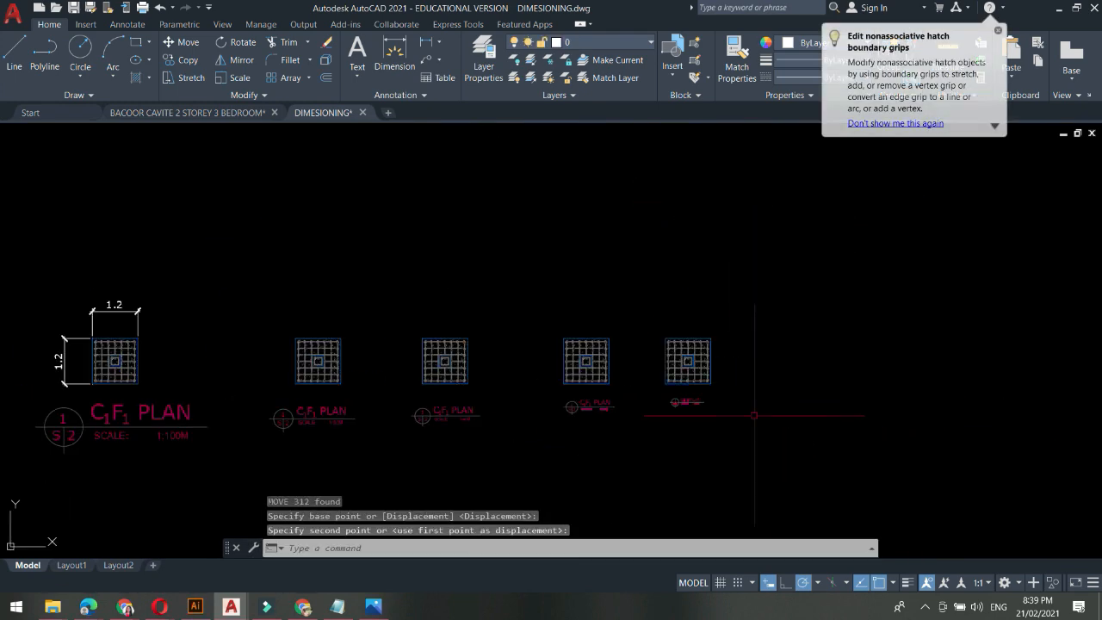
Create a dimension style named 1_50 based on 1_100, with a reduced overall scale, and close the dimension style settings
scroll(144, 351, "up", 3)
mouse_move(145, 351)
middle_mouse_down()
mouse_move(490, 359)
mouse_move(483, 317)
middle_mouse_up()
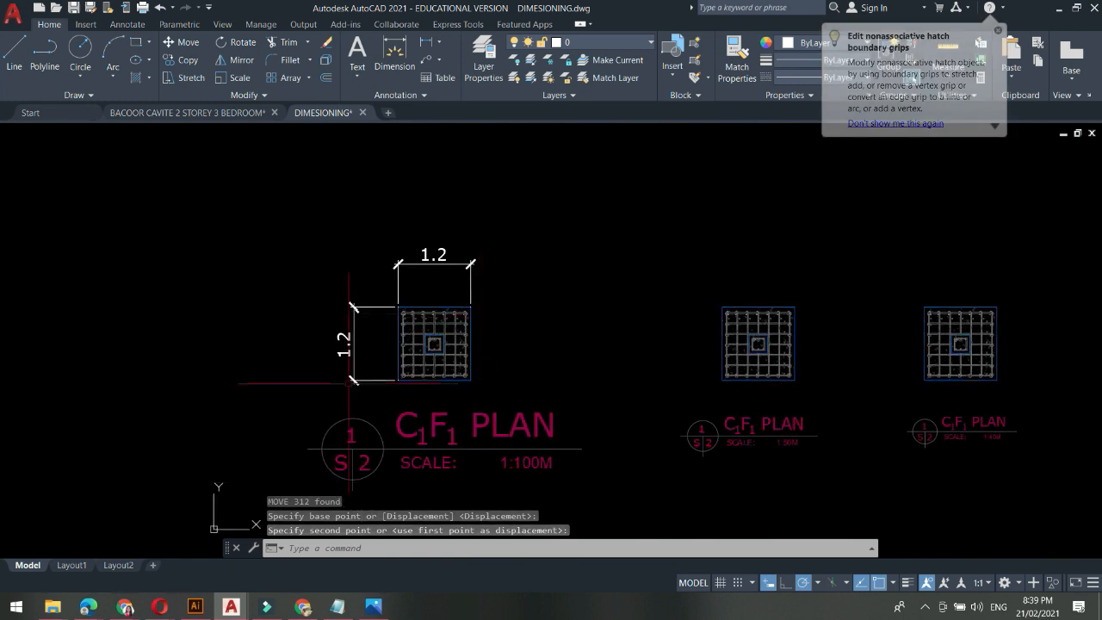
middle_click_drag(707, 364, 621, 339)
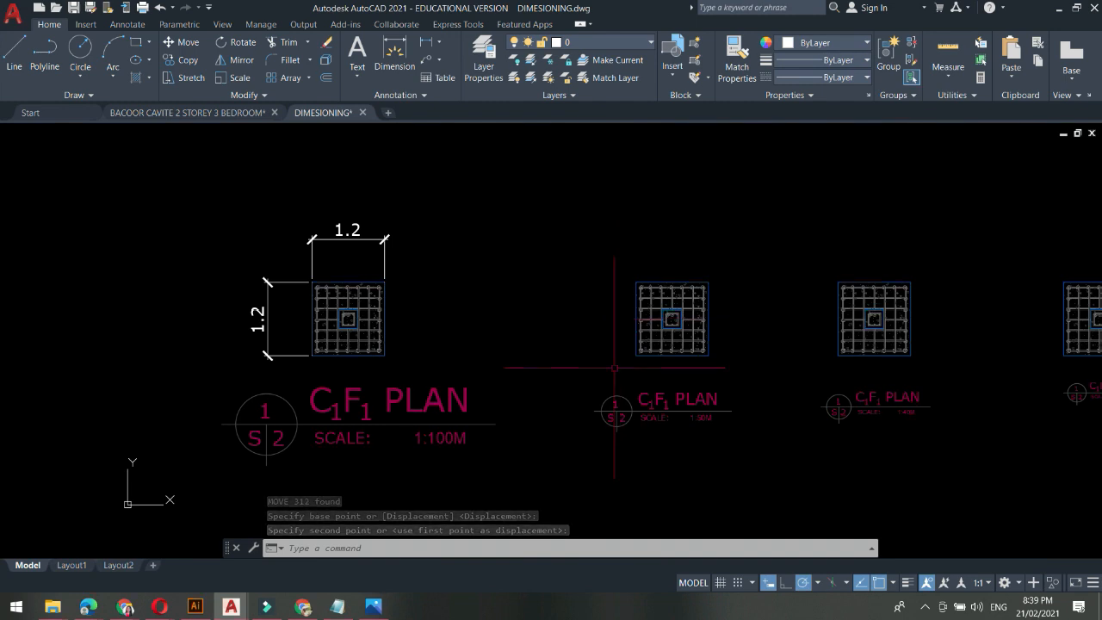
middle_click_drag(526, 305, 492, 292)
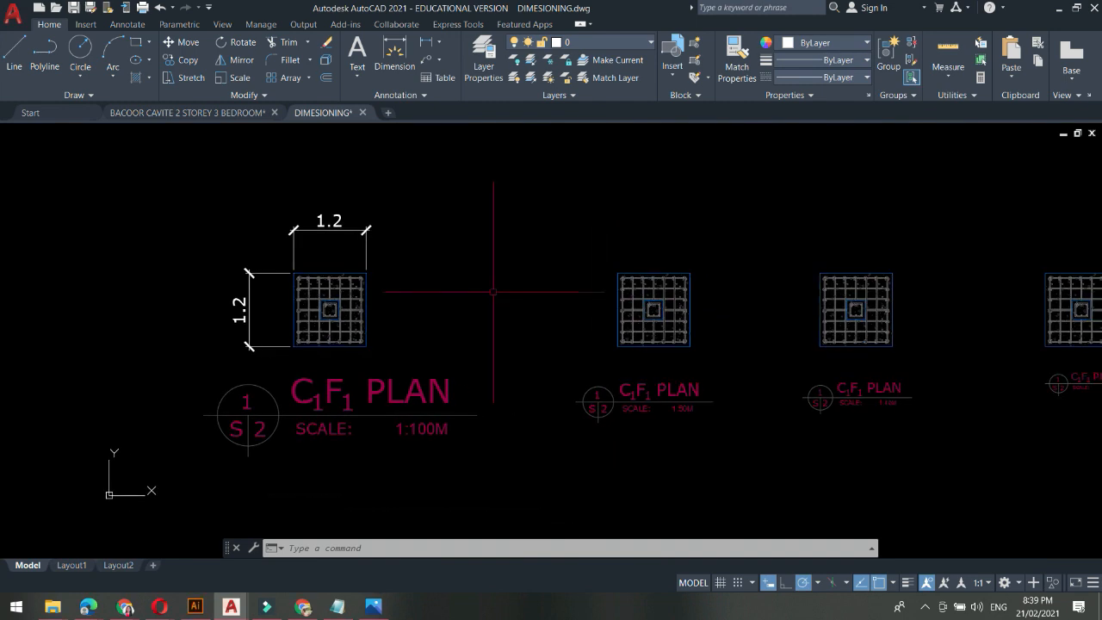
left_click(405, 93)
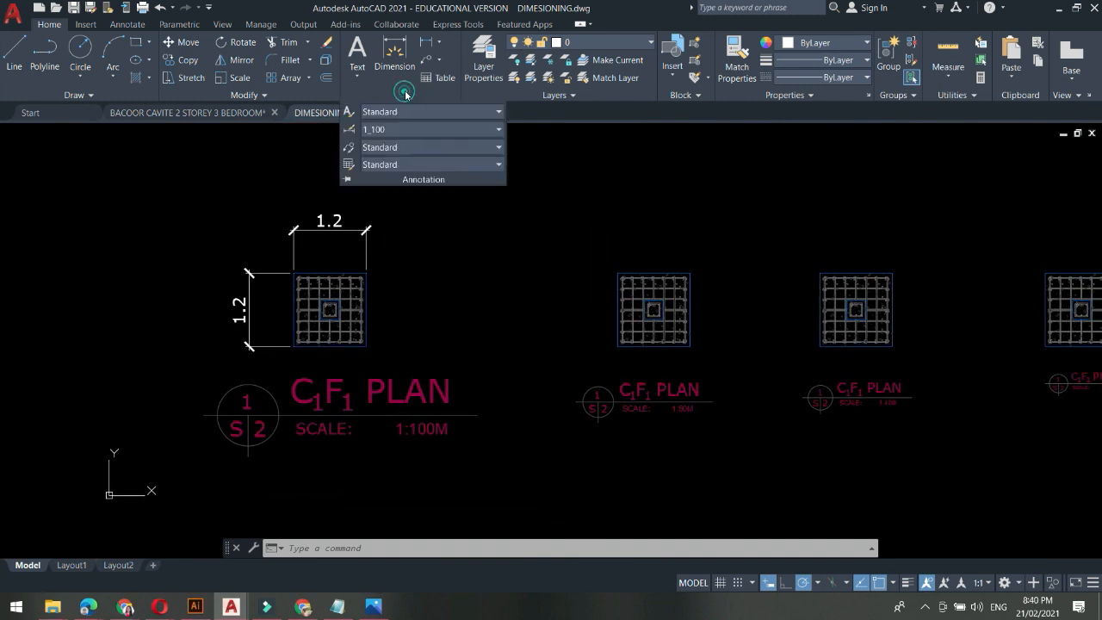
left_click(348, 135)
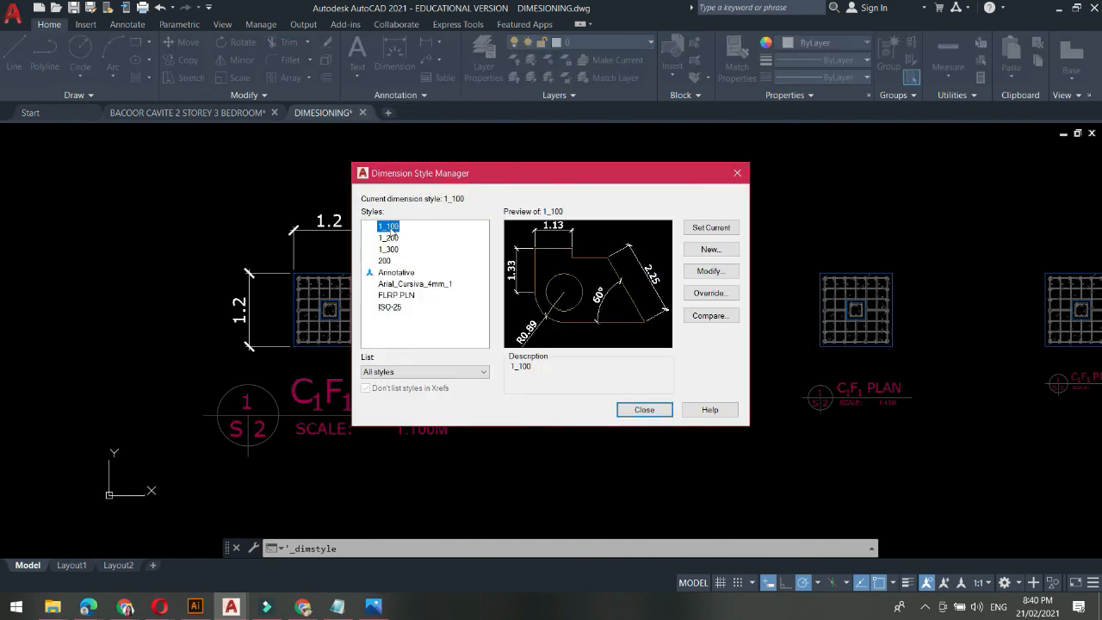
left_click(711, 251)
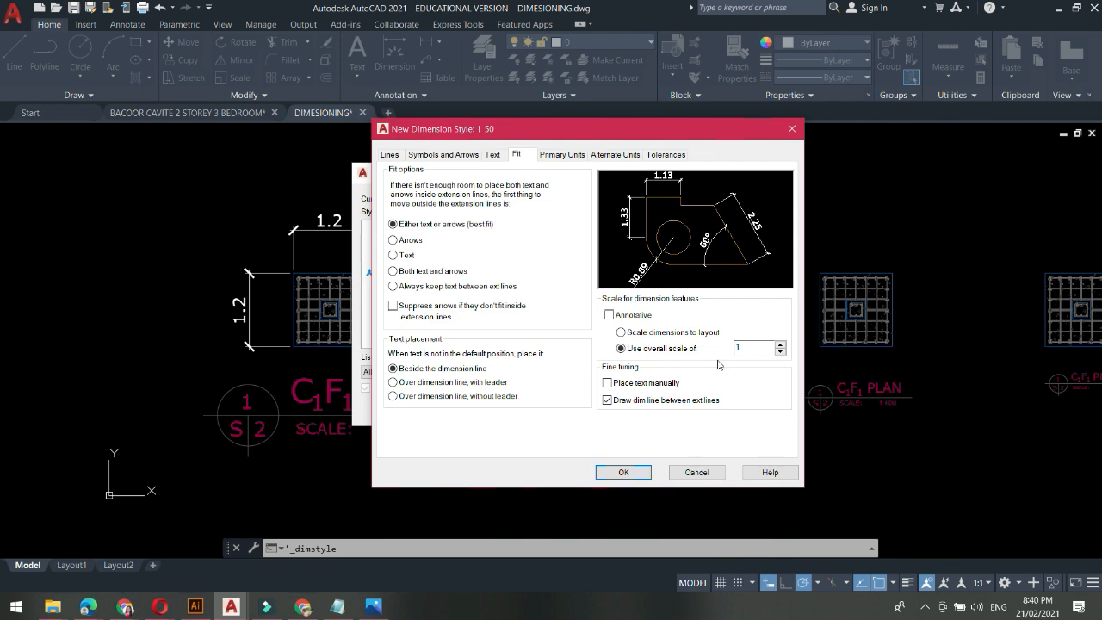
left_click_drag(645, 126, 617, 129)
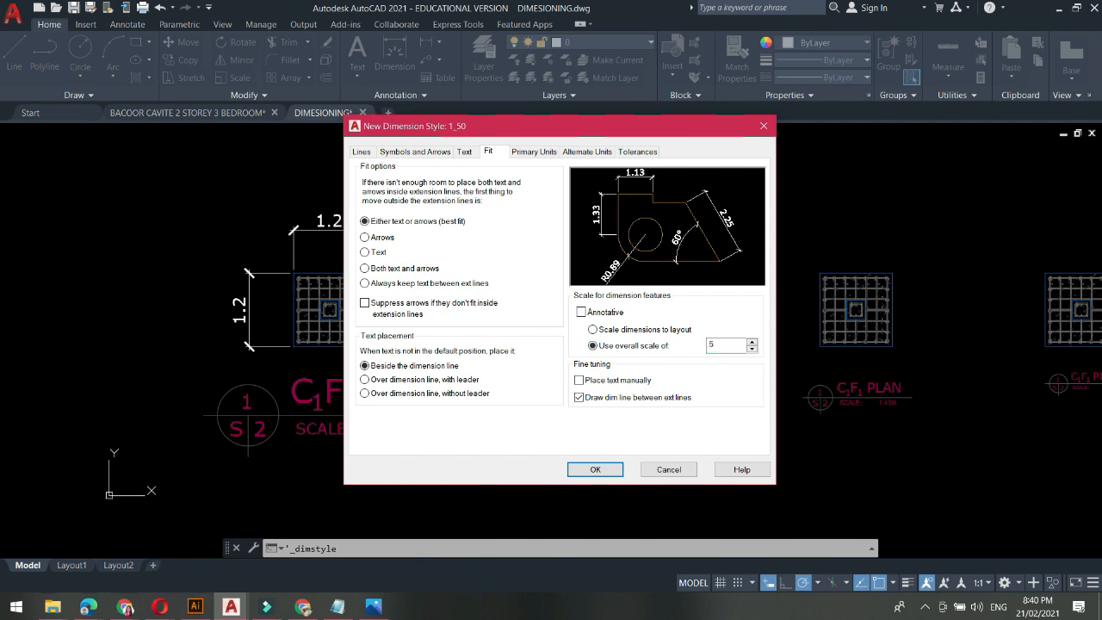
left_click(583, 472)
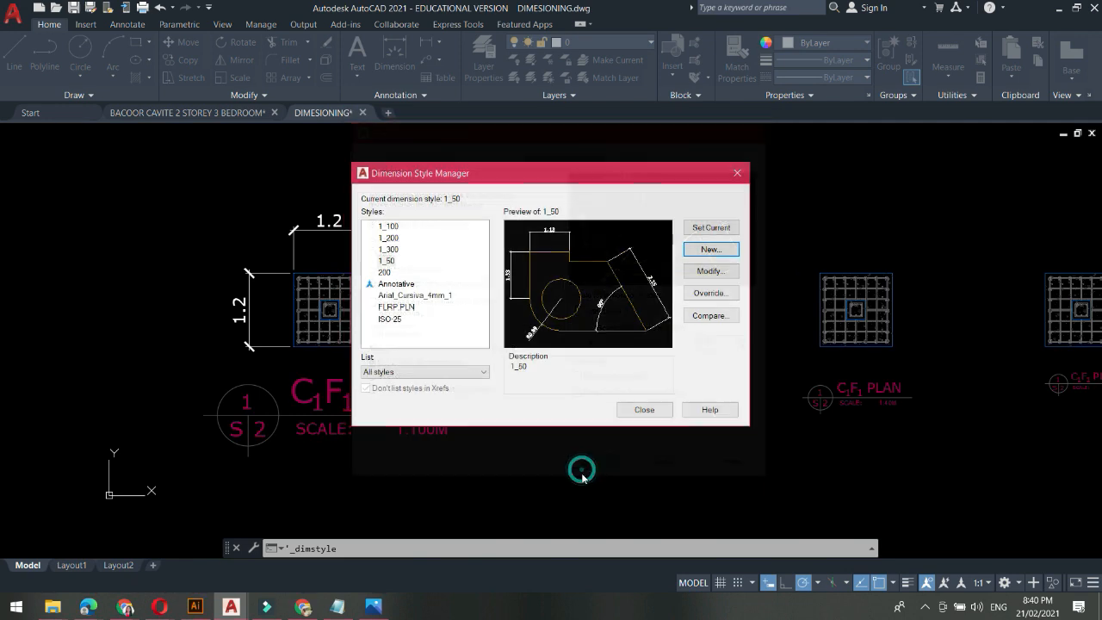
left_click(644, 409)
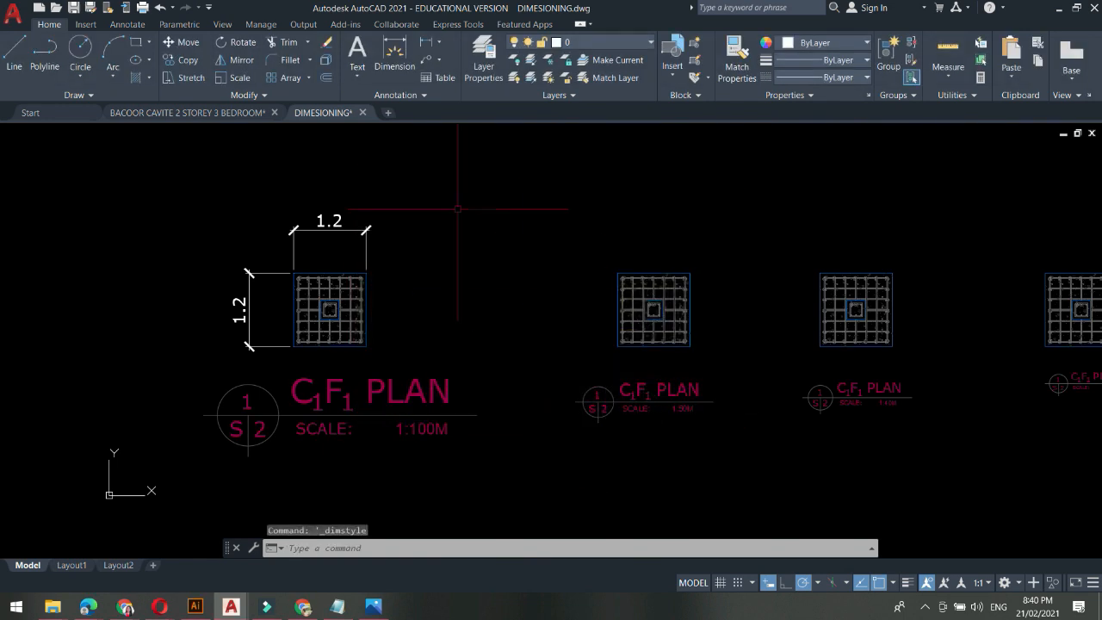
Place a horizontal linear dimension above the 1:50M footing plan, spanning the full width of its outline
left_click(402, 96)
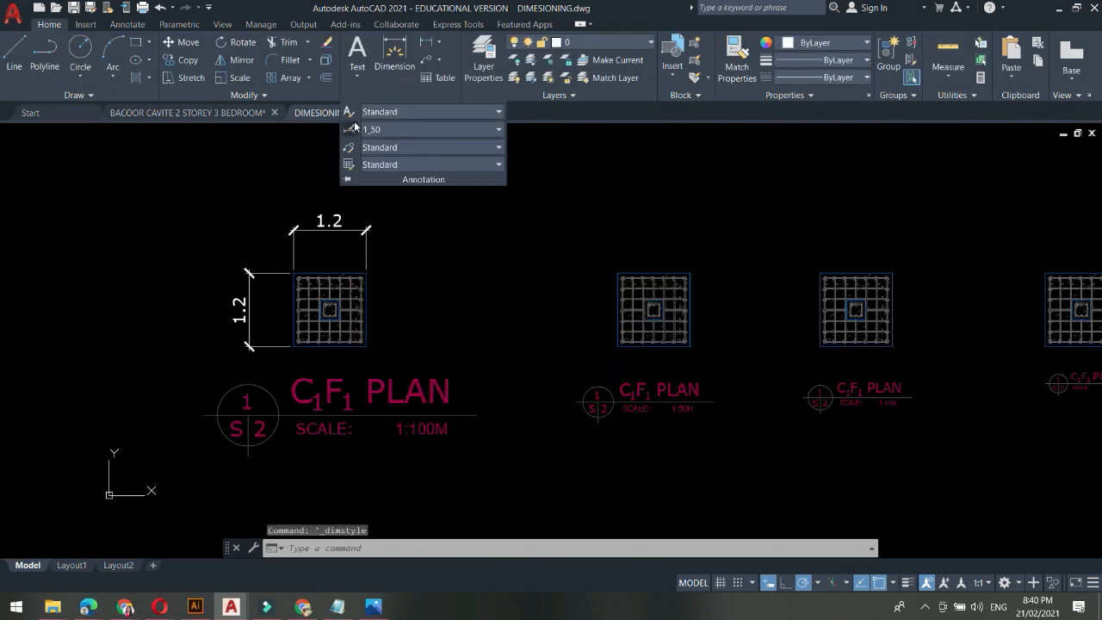
left_click(427, 48)
scroll(641, 198, "up", 4)
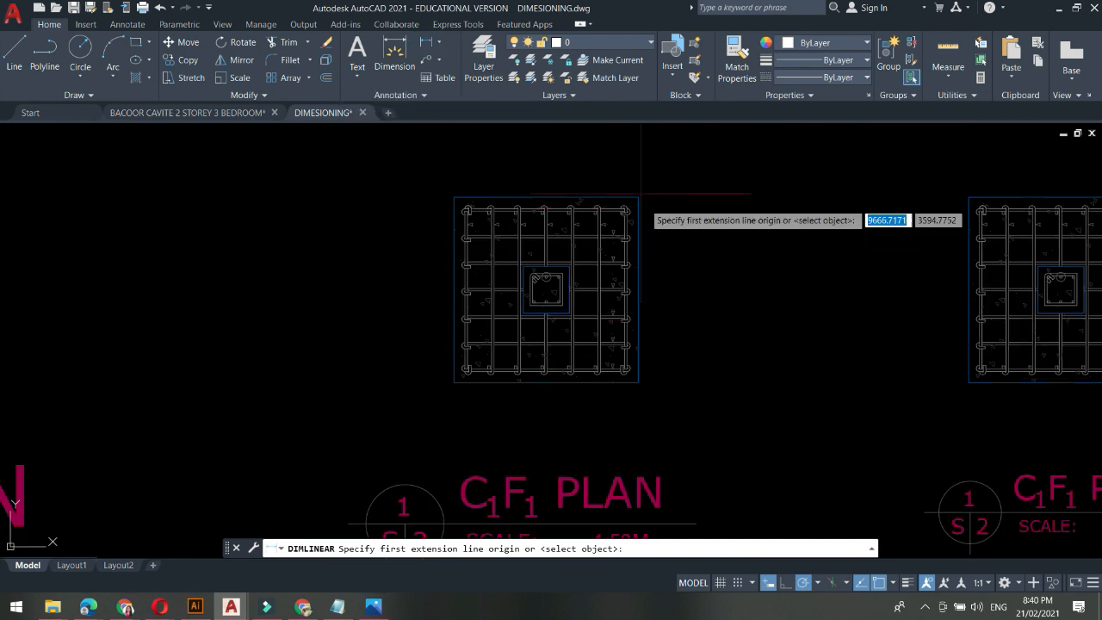
left_click(637, 197)
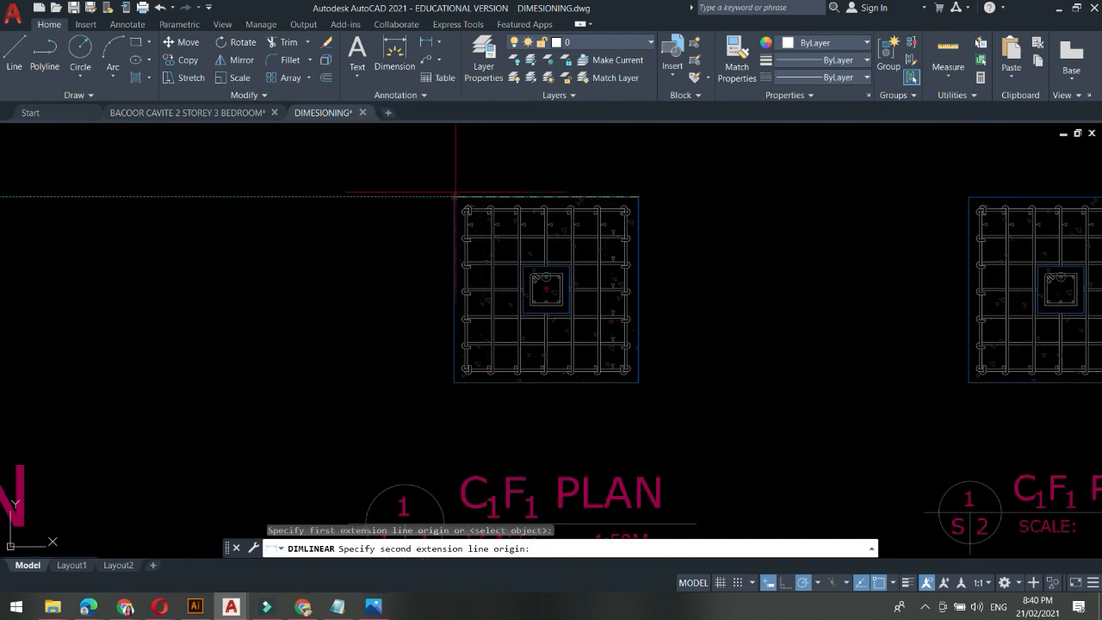
left_click(453, 198)
middle_click_drag(568, 163, 585, 283)
left_click(578, 216)
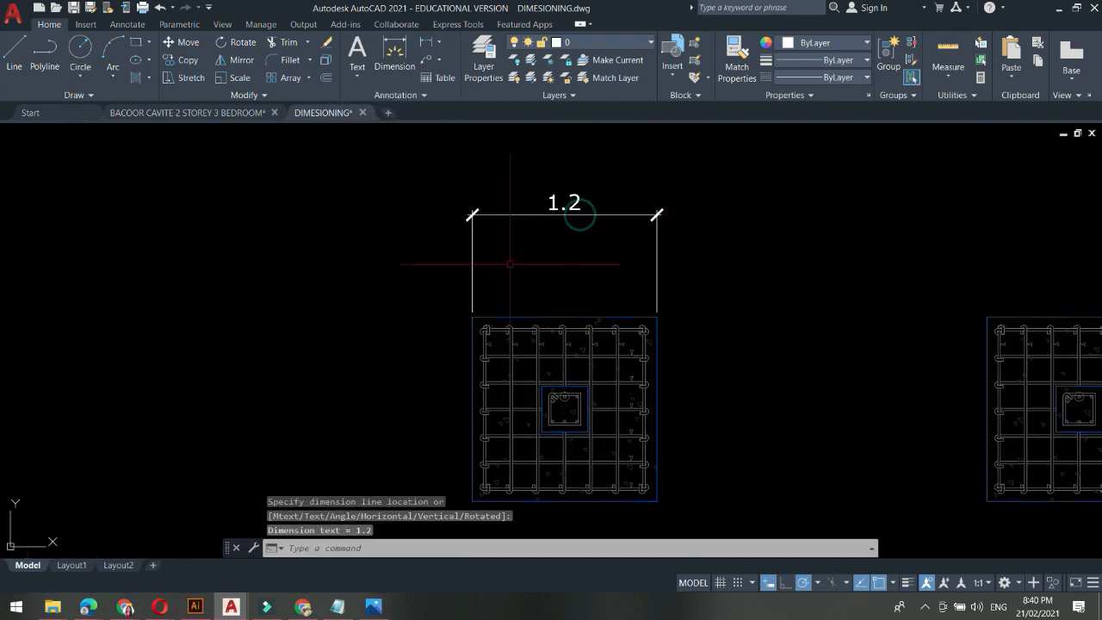
Place a vertical linear dimension along the left edge of the 1:50M footing plan, outside its outline
scroll(486, 249, "up", 3)
key("Return")
left_click(489, 267)
scroll(491, 270, "down", 4)
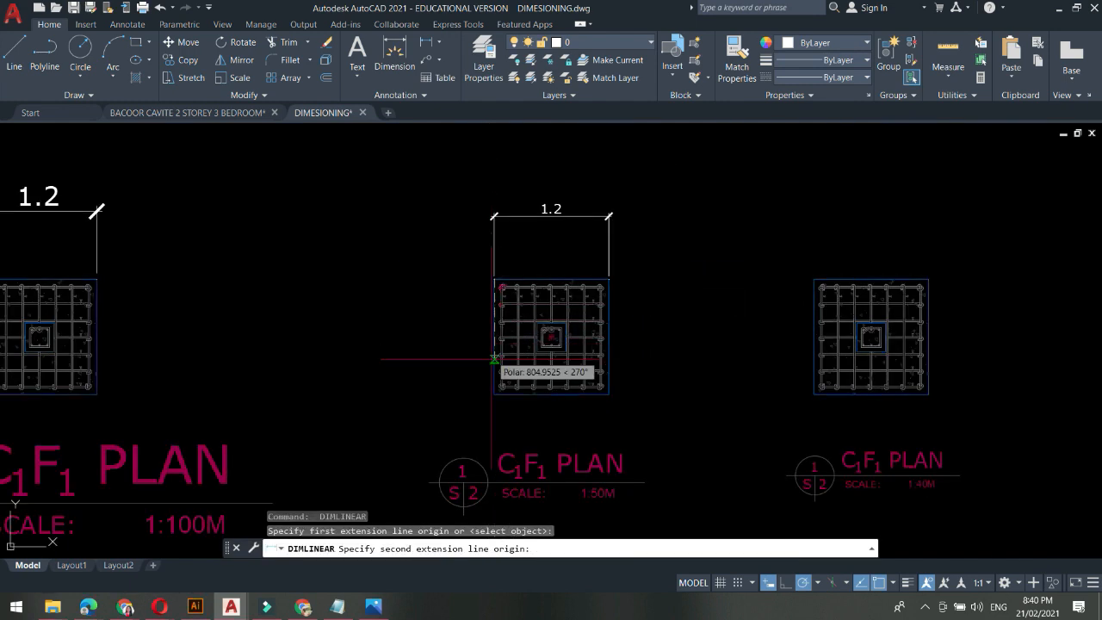
left_click(496, 389)
left_click(430, 381)
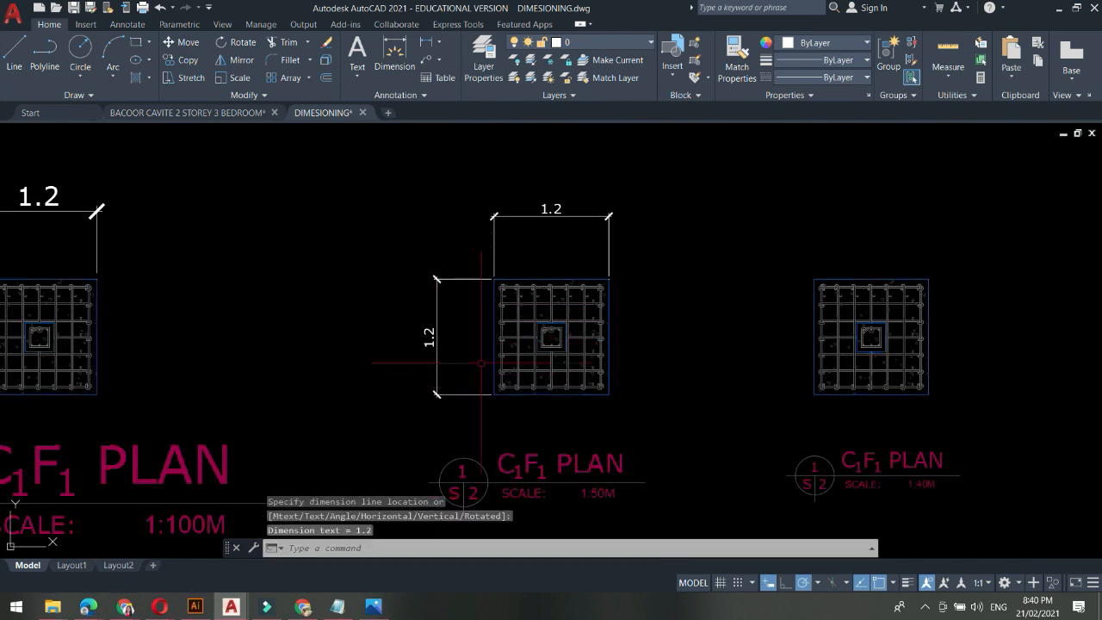
Create a dimension style named 1_40 based on 1_100, with a reduced overall scale, and close the dimension style settings
scroll(465, 374, "down", 4)
scroll(286, 338, "up", 2)
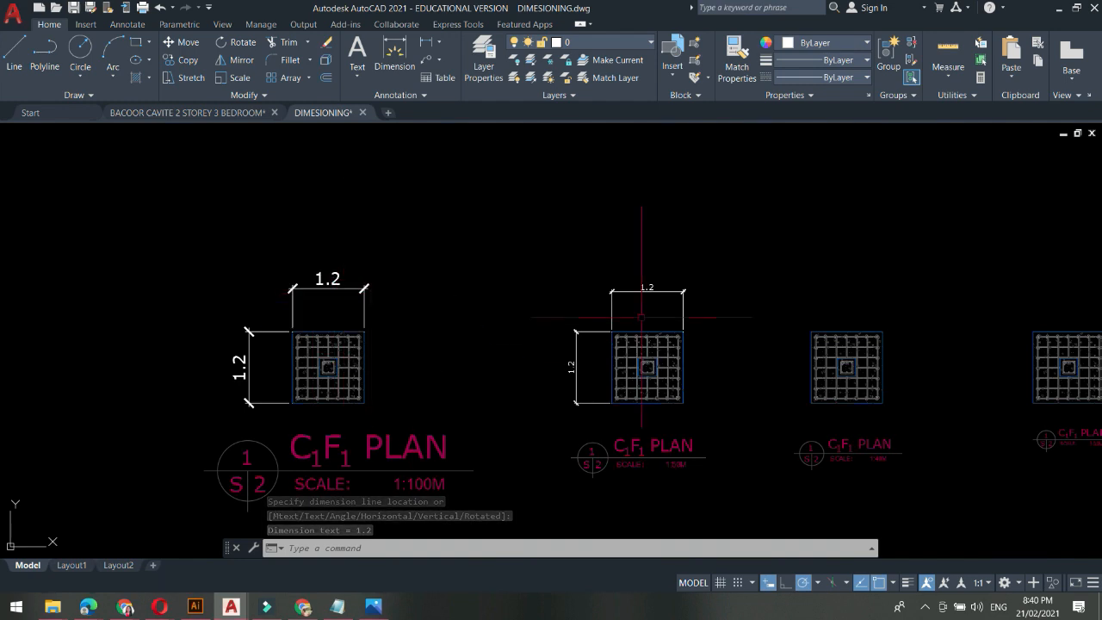
middle_click_drag(603, 333, 431, 314)
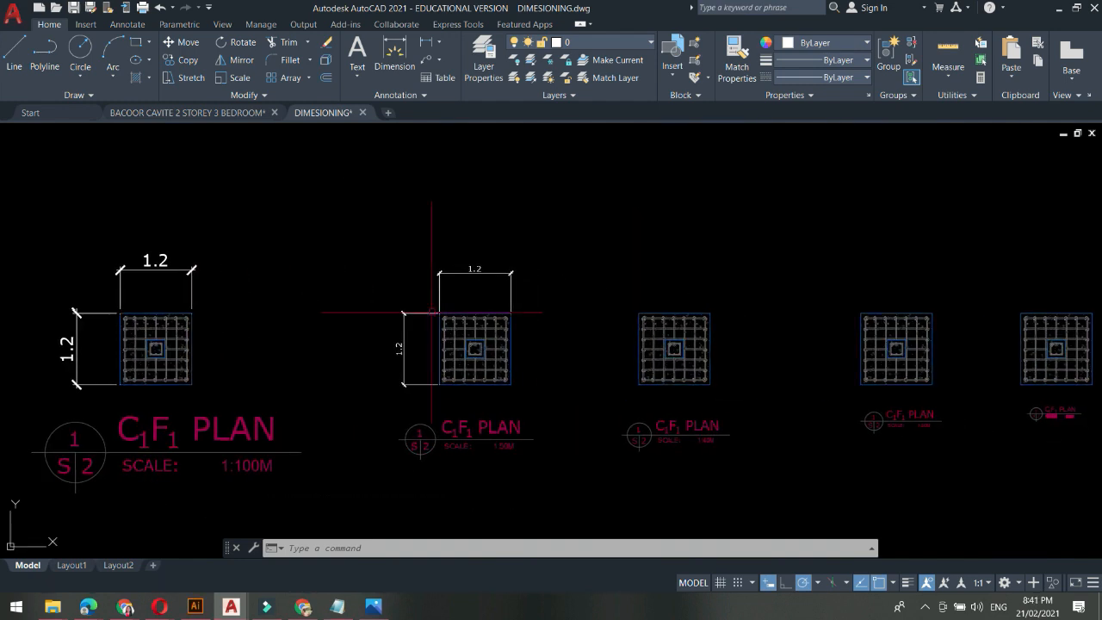
middle_click_drag(673, 376, 658, 370)
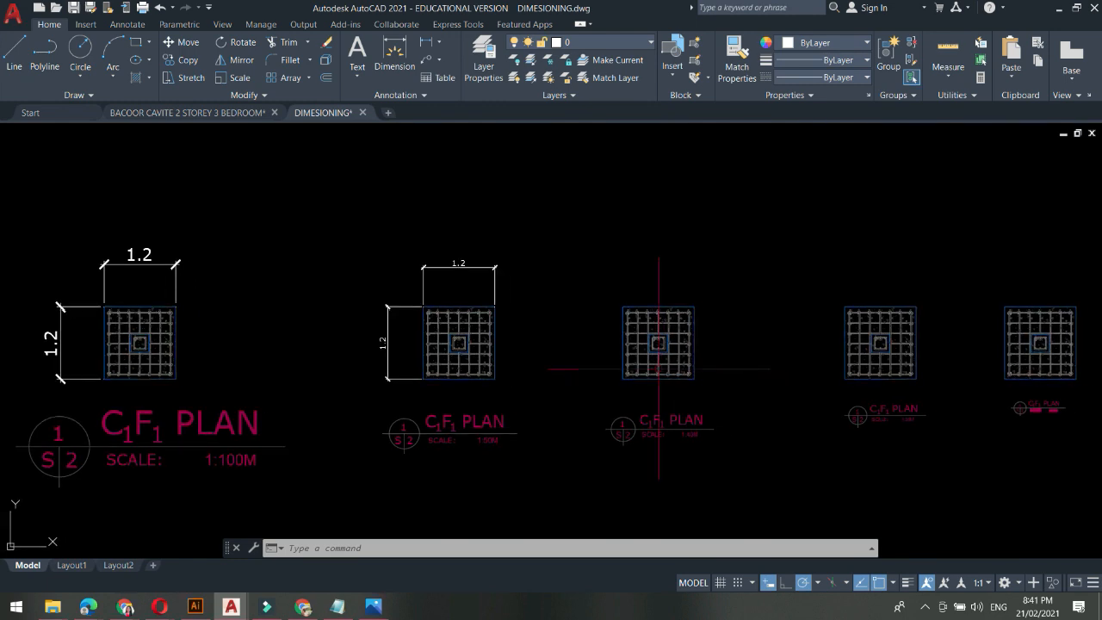
scroll(637, 307, "up", 2)
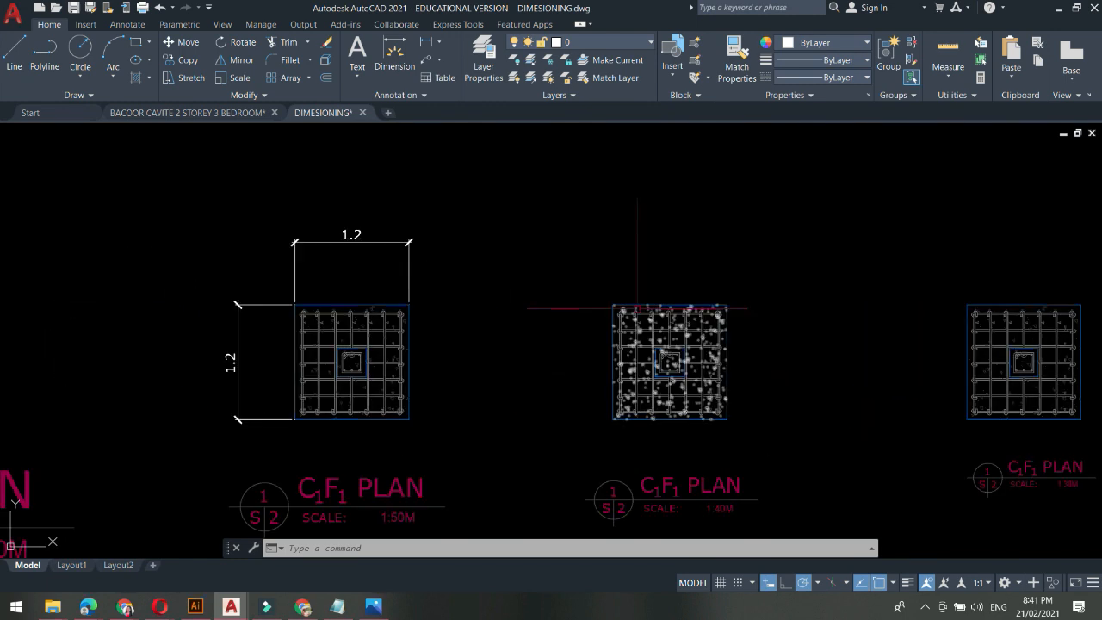
scroll(698, 479, "up", 2)
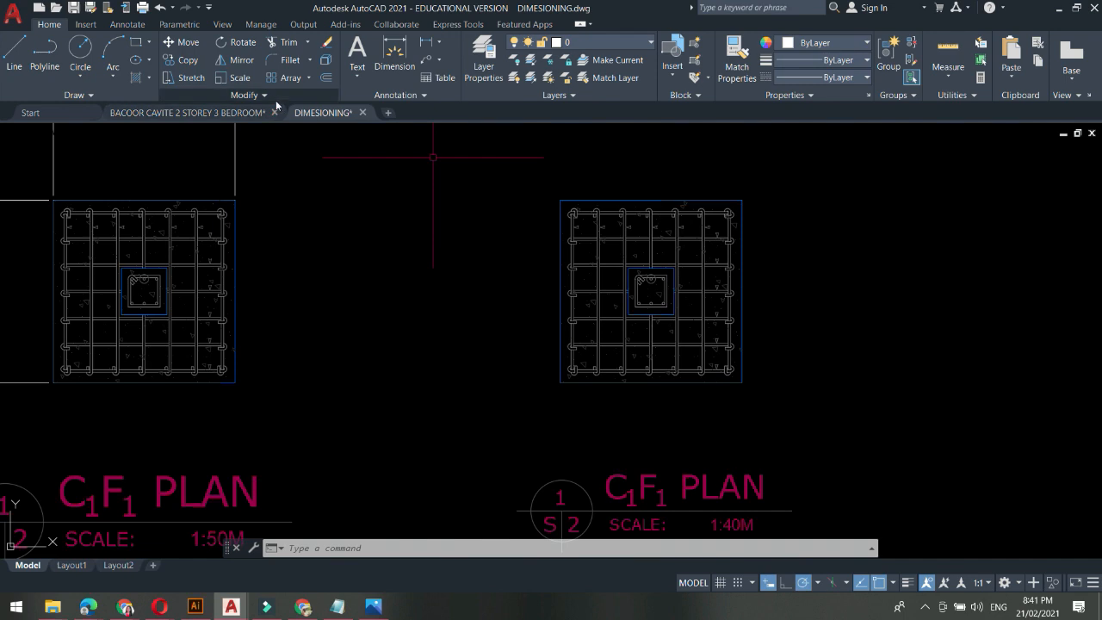
left_click(425, 94)
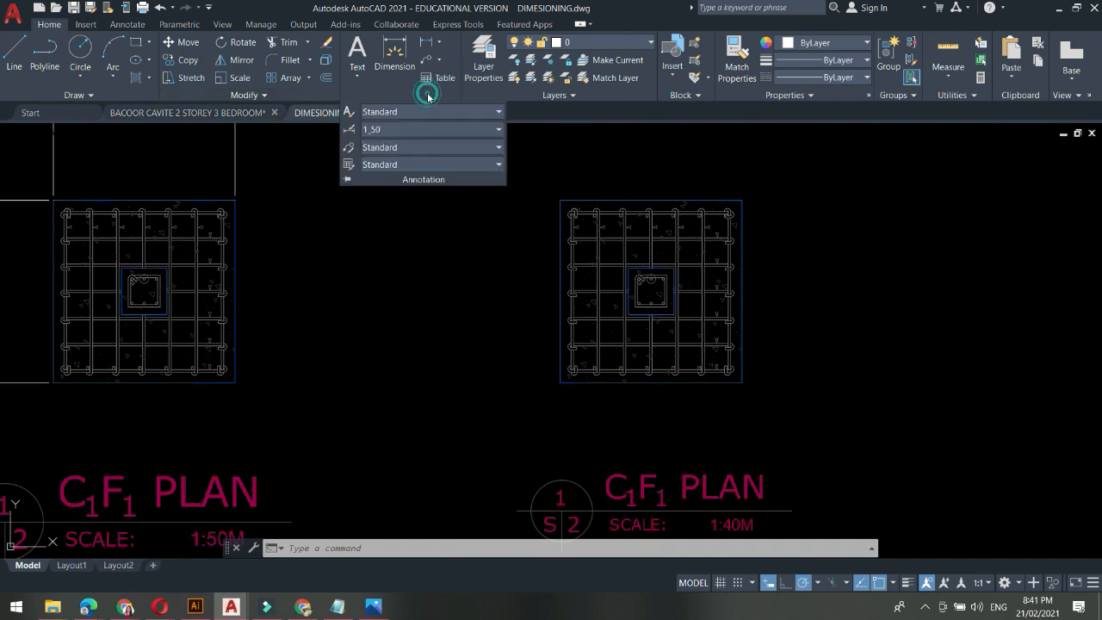
left_click(350, 129)
left_click(388, 226)
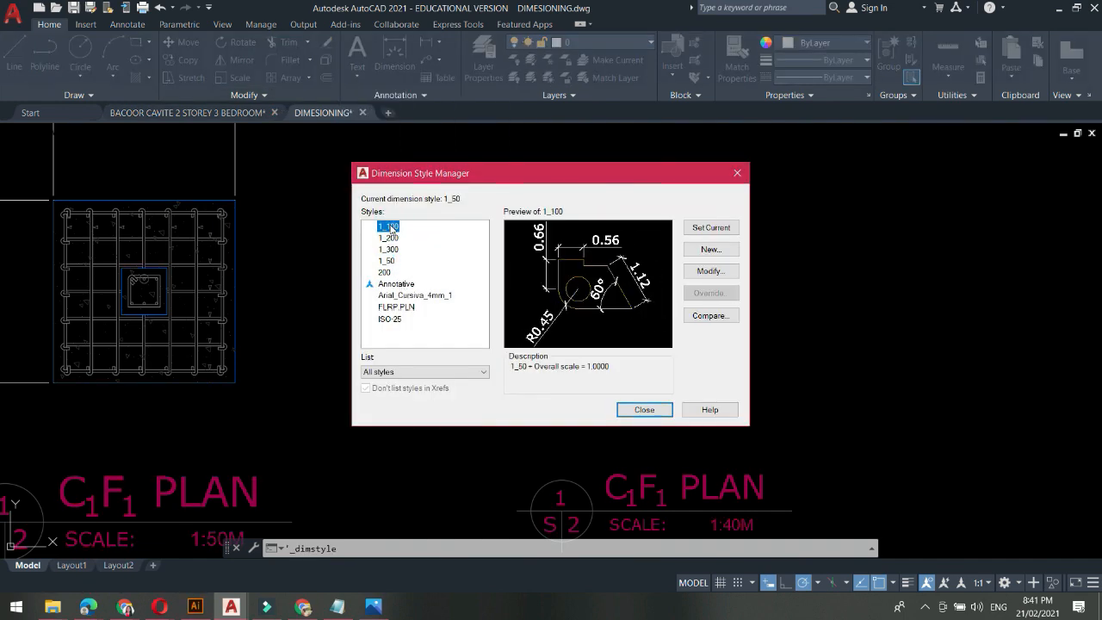
left_click(711, 249)
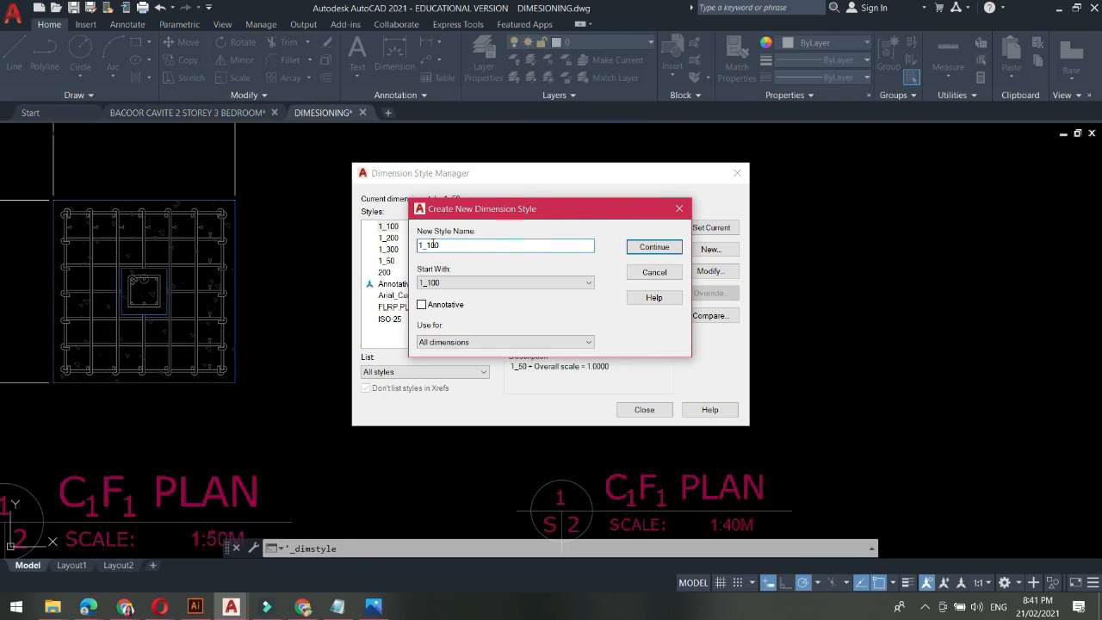
type("4")
left_click(653, 247)
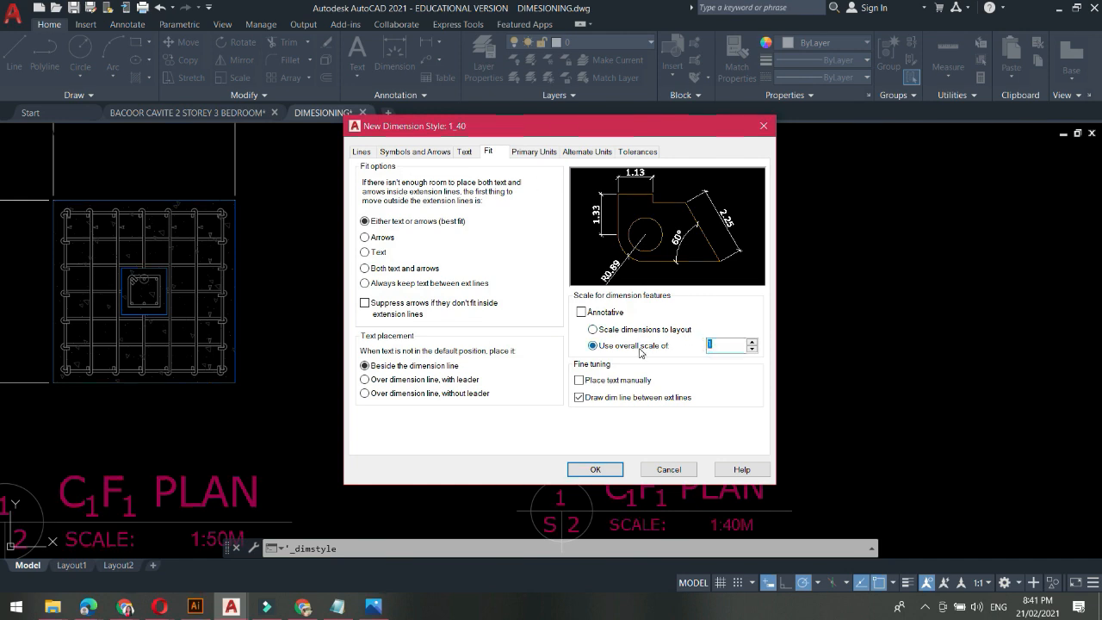
left_click(596, 469)
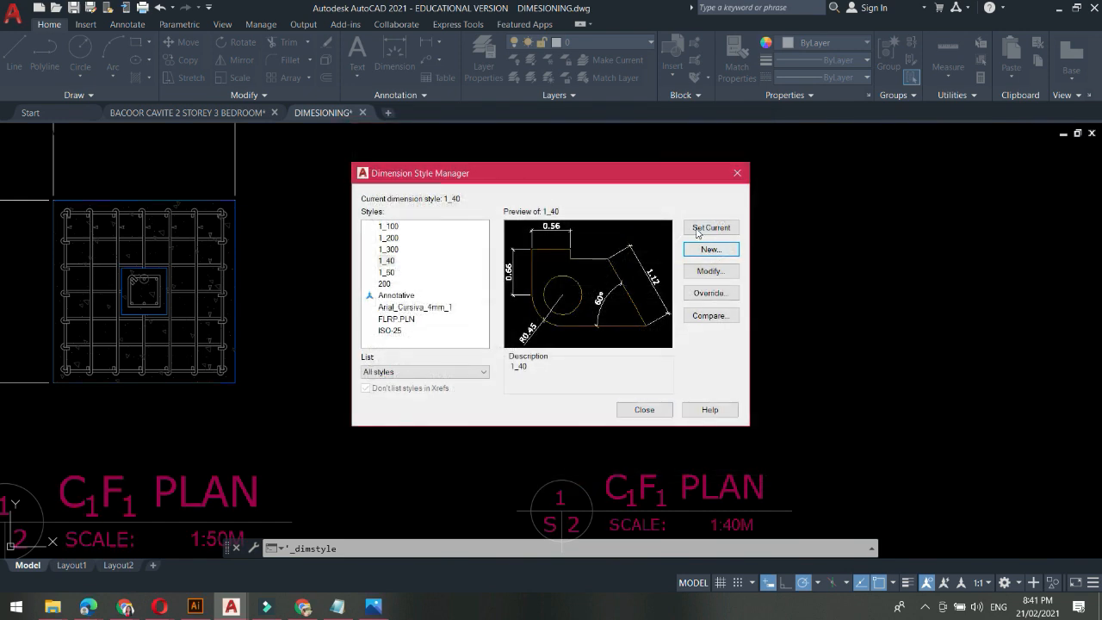
left_click(643, 410)
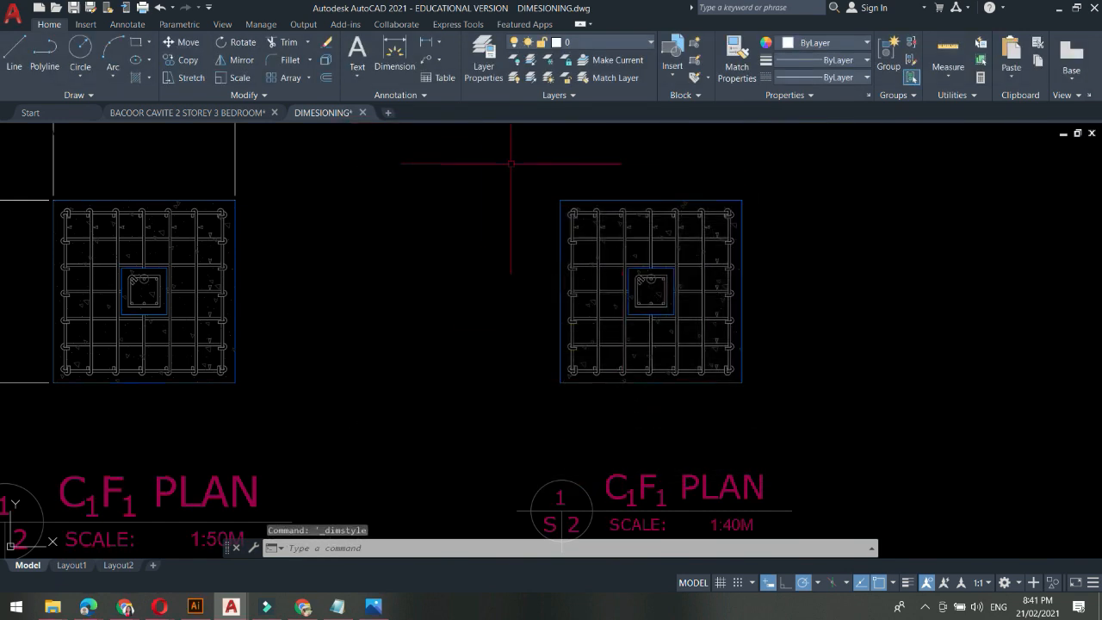
Place a horizontal linear dimension above the 1:40M footing plan, level with the 1:50M plan's horizontal dimension line
left_click(421, 42)
left_click(560, 202)
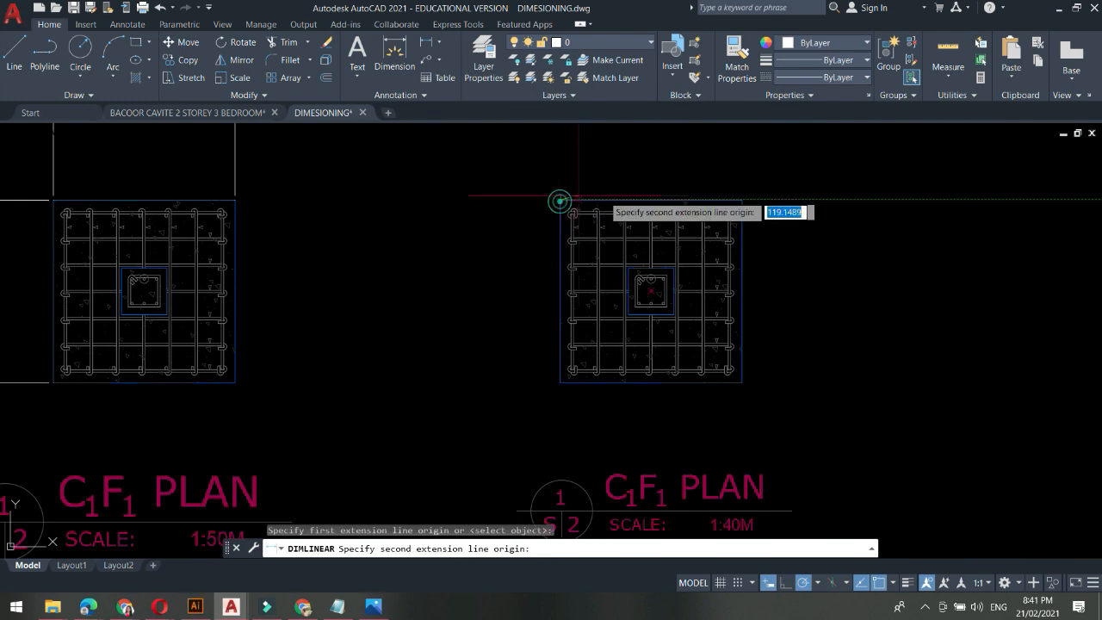
middle_click_drag(560, 201, 557, 320)
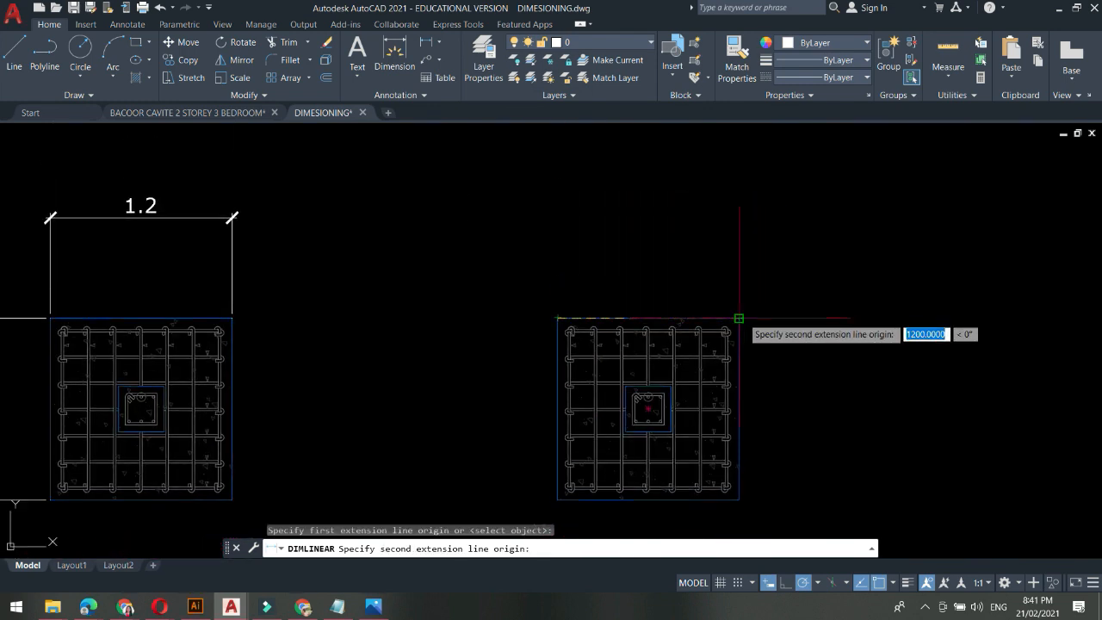
left_click(738, 317)
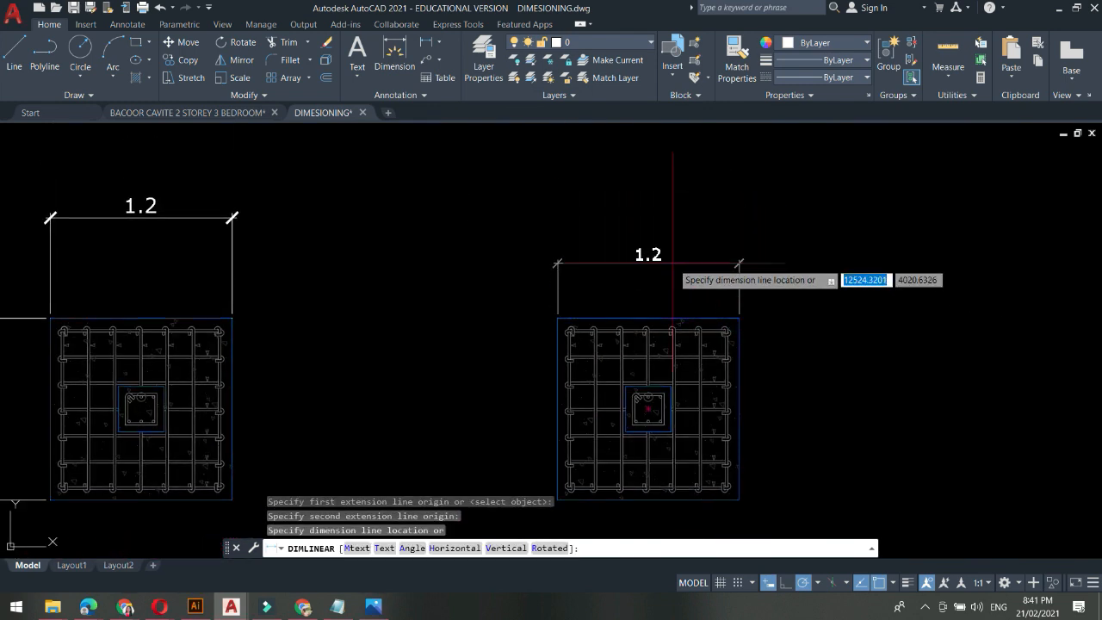
left_click(229, 218)
Place a vertical linear dimension along the left edge of the 1:40M footing plan, outside its outline
middle_click_drag(581, 335, 607, 251)
key("Return")
left_click(584, 236)
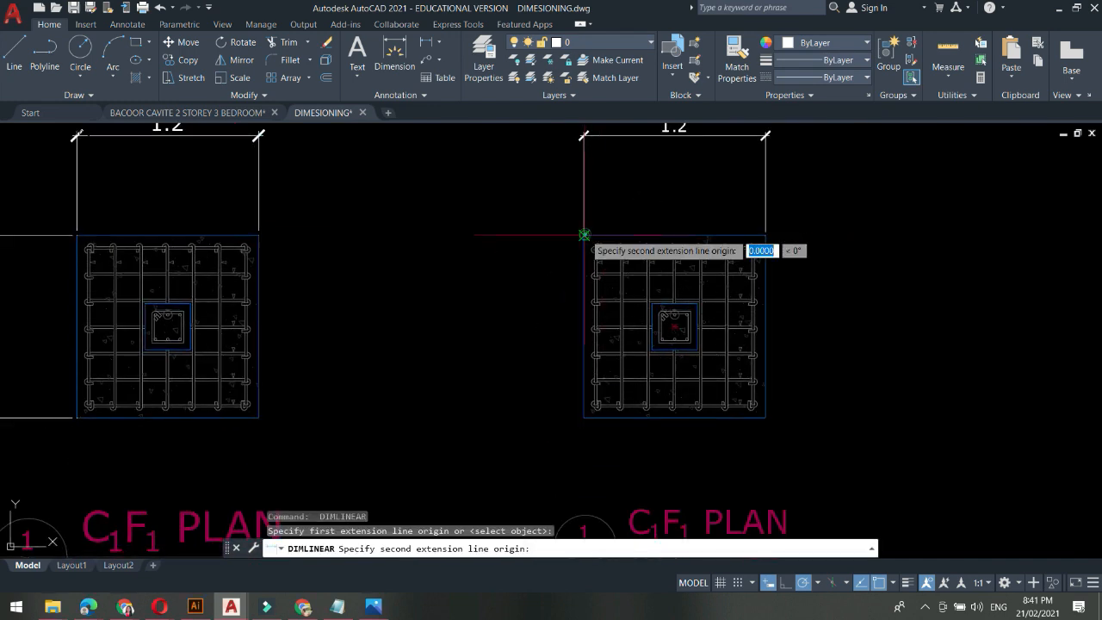
left_click(583, 418)
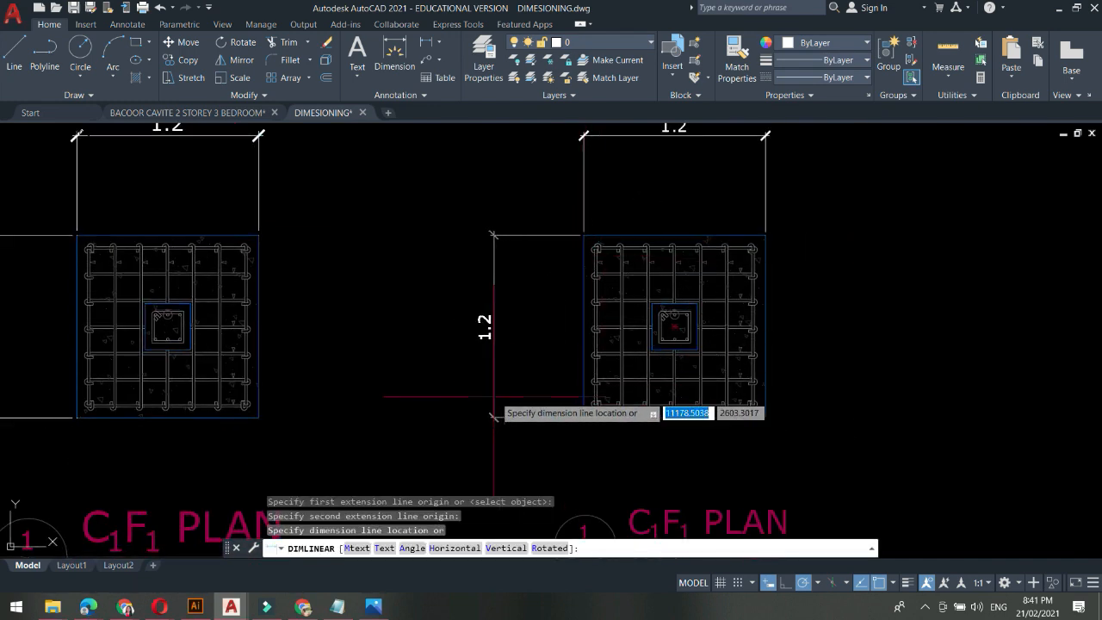
left_click(492, 394)
scroll(637, 326, "down", 2)
scroll(641, 322, "down", 2)
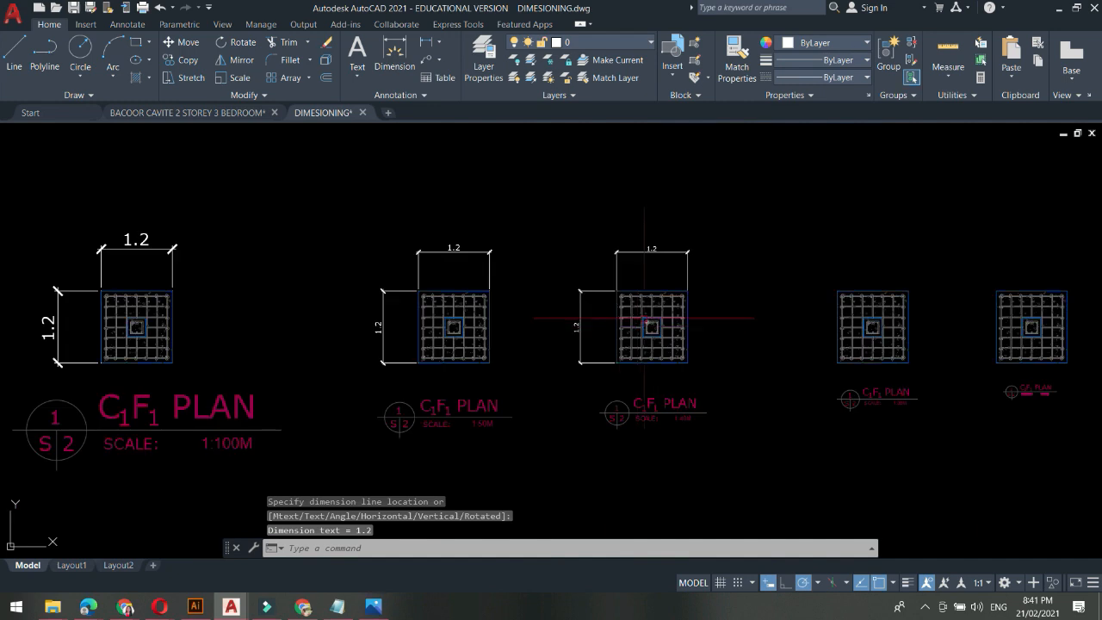
middle_click_drag(371, 359, 419, 350)
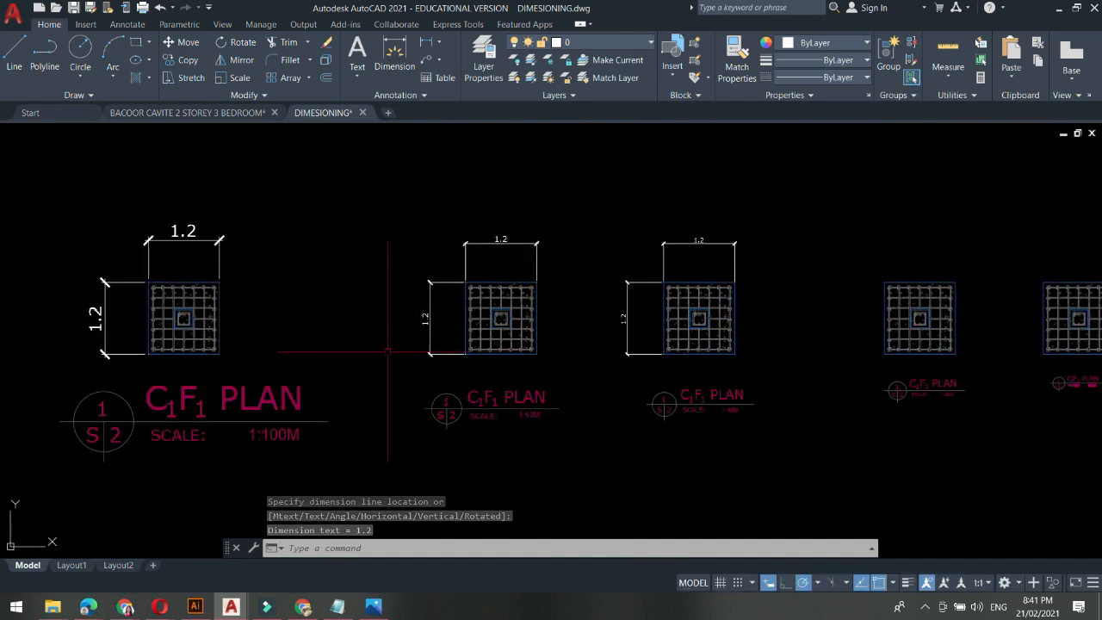
Open Layout1 and examine how the 1:100M footing plan viewport sits on the title-block sheet
left_click(72, 565)
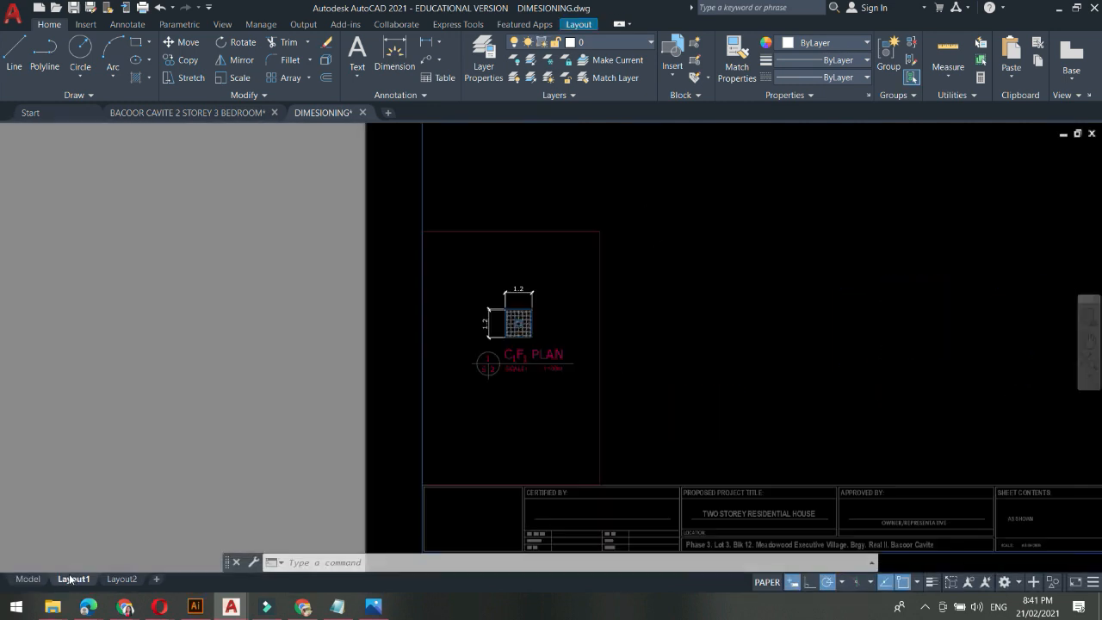
scroll(391, 354, "down", 2)
scroll(535, 261, "up", 1)
middle_click_drag(679, 387, 610, 381)
scroll(502, 321, "down", 2)
scroll(502, 321, "up", 2)
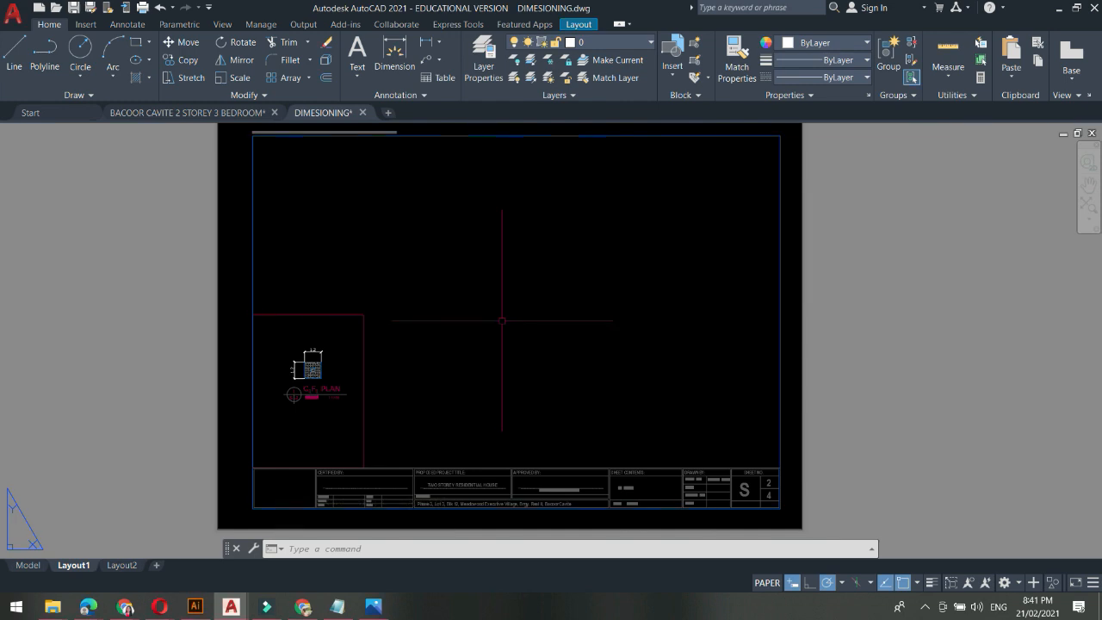
scroll(502, 321, "down", 2)
scroll(405, 334, "up", 2)
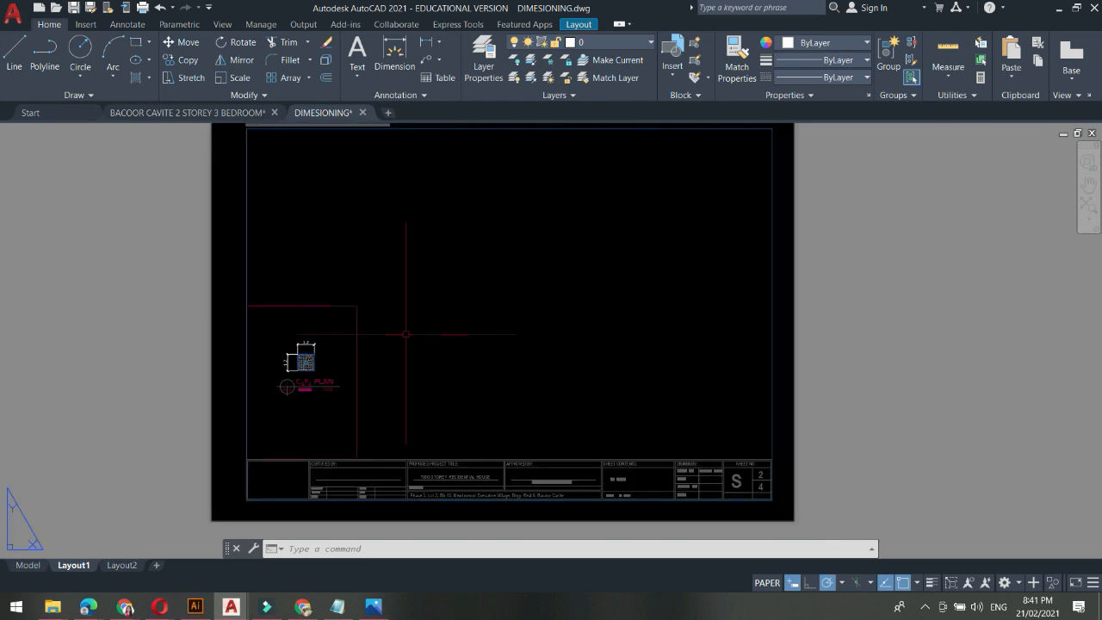
scroll(376, 392, "down", 2)
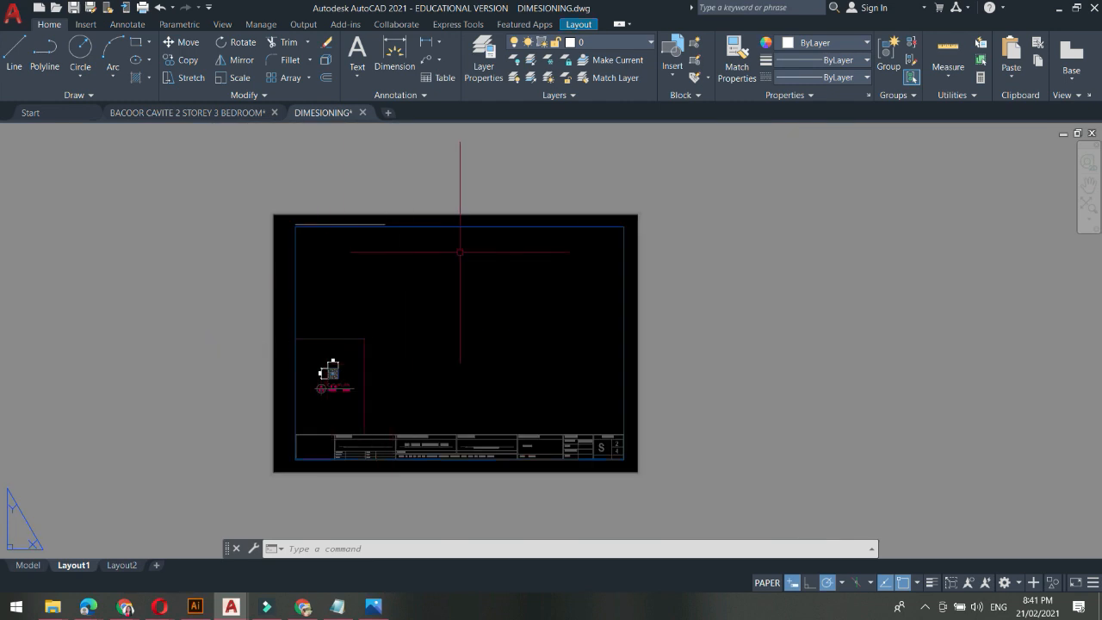
scroll(407, 354, "up", 2)
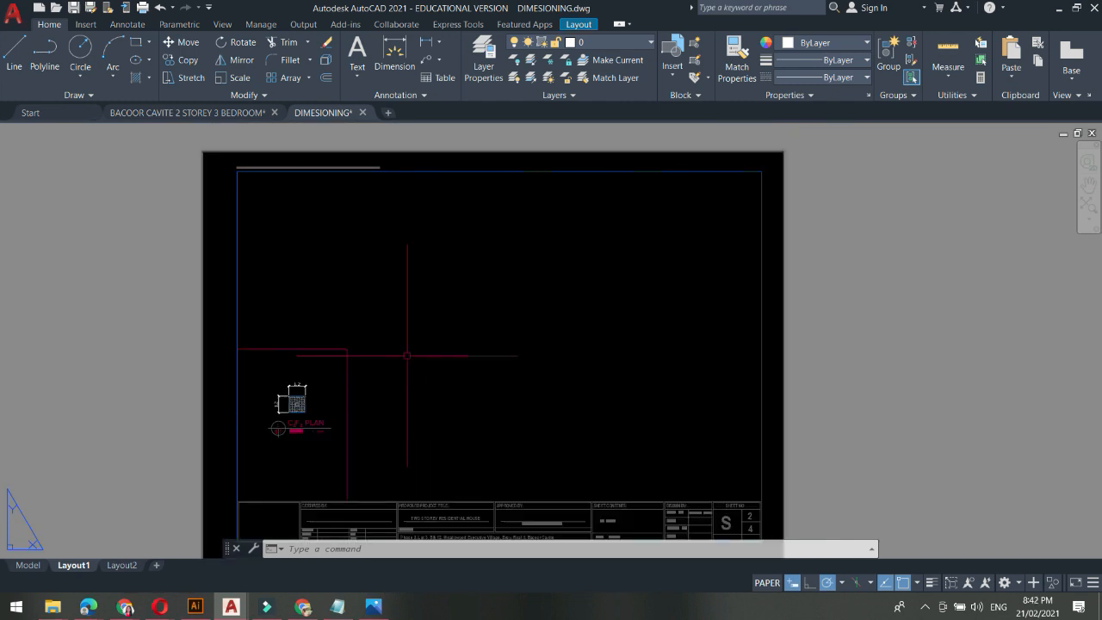
scroll(327, 426, "up", 2)
middle_click_drag(364, 405, 387, 351)
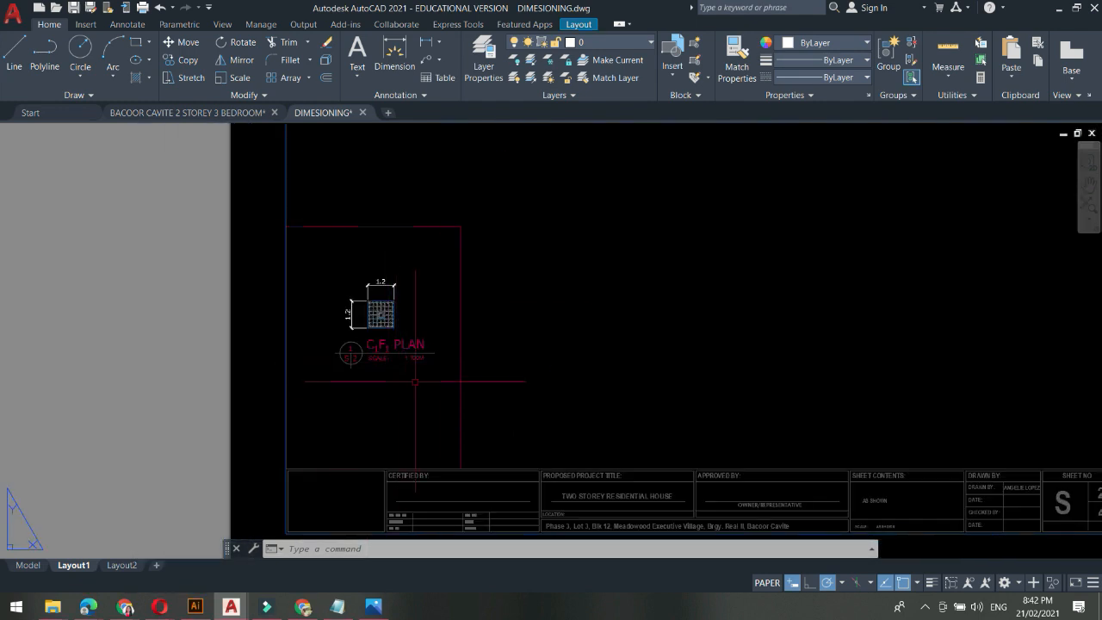
Copy the 1:100 footing plan viewport horizontally by about 83 units to sit beside the original on the sheet
left_click(460, 283)
double_click(392, 426)
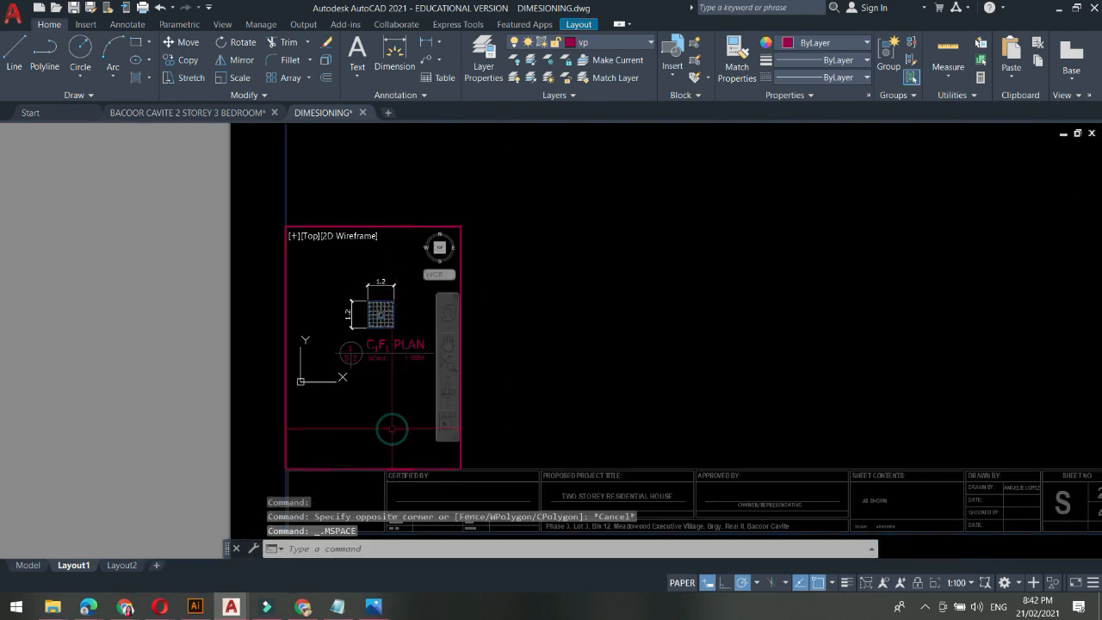
double_click(503, 348)
left_click(480, 389)
left_click(414, 375)
type("co")
key("space")
left_click(391, 404)
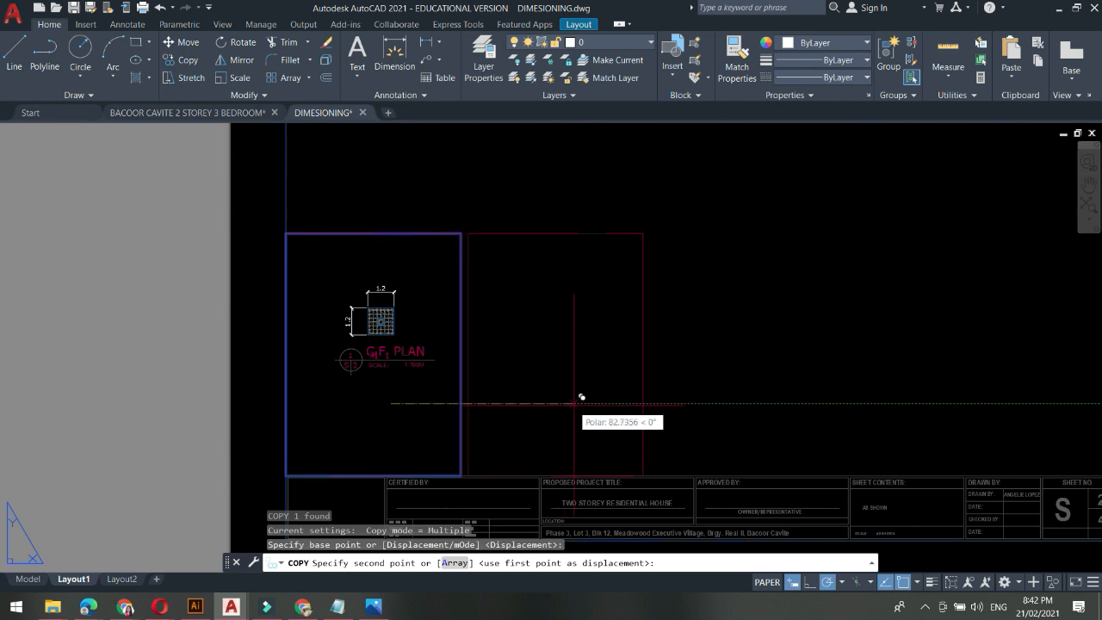
left_click(574, 403)
key("Escape")
Stretch the copied viewport's lower-right corner outward until it also takes in the 1:50M and 1:40M footing plans
middle_click_drag(604, 354, 463, 364)
left_click(561, 364)
left_click(484, 331)
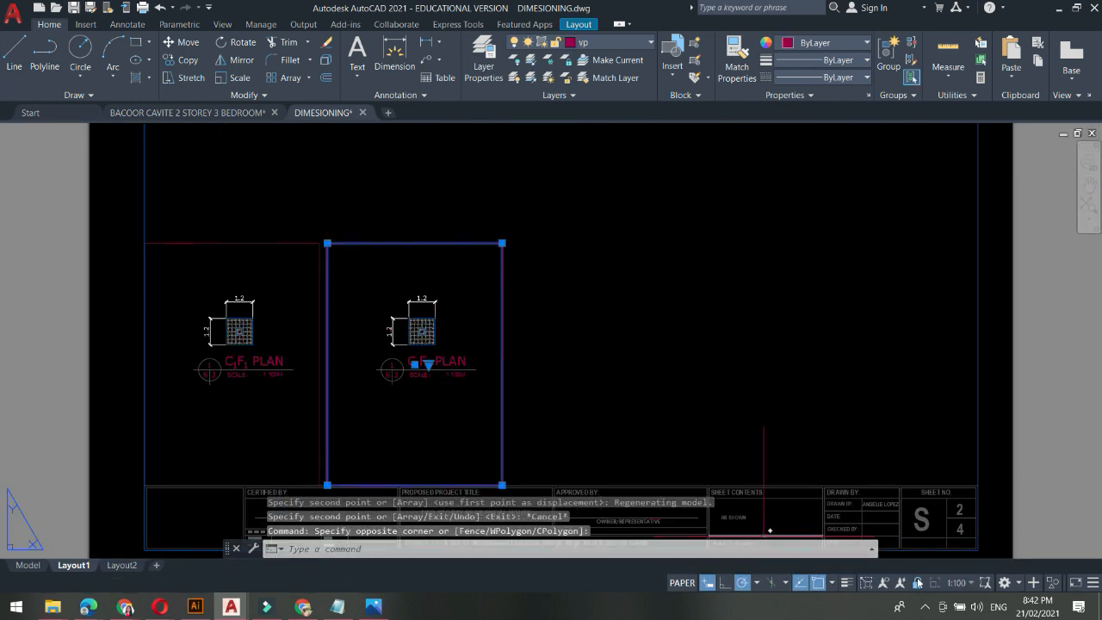
left_click(501, 485)
left_click(665, 488)
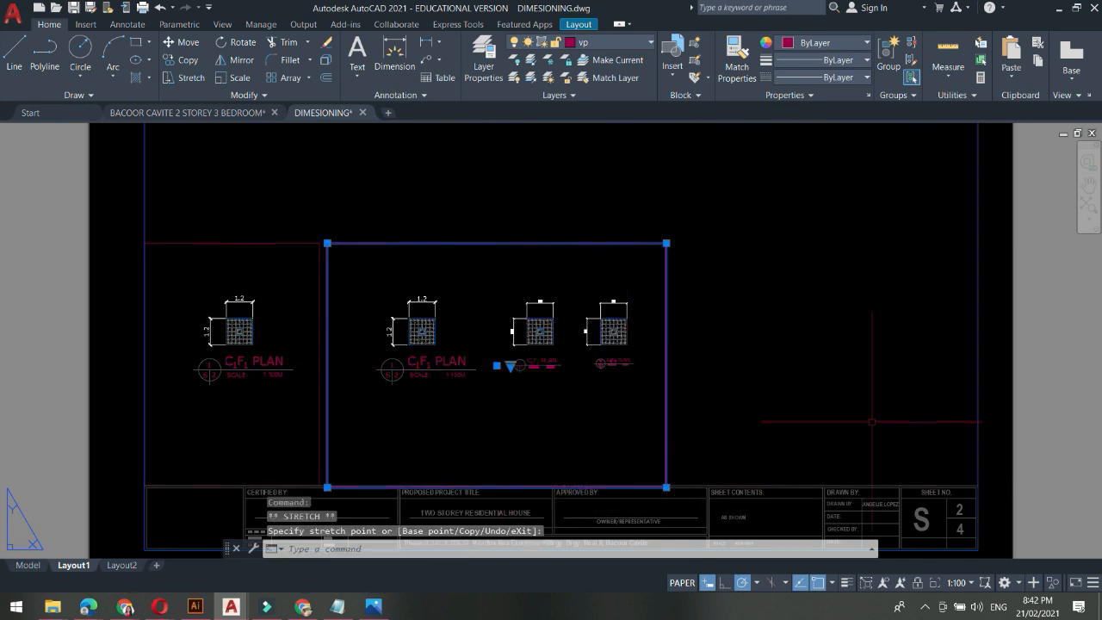
left_click(969, 582)
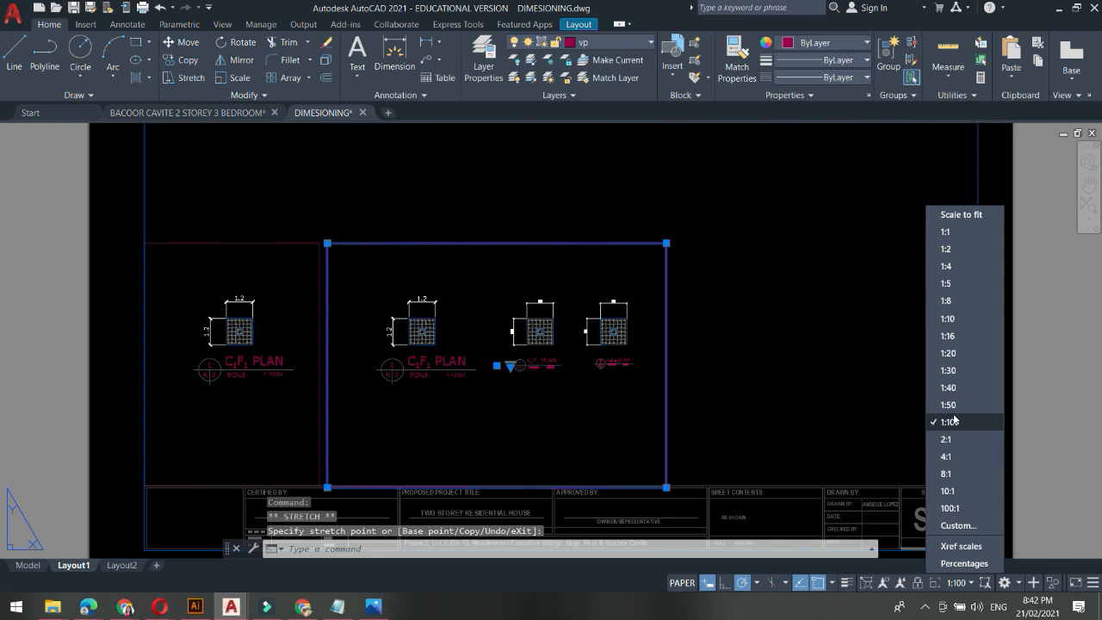
left_click(950, 419)
left_click(945, 582)
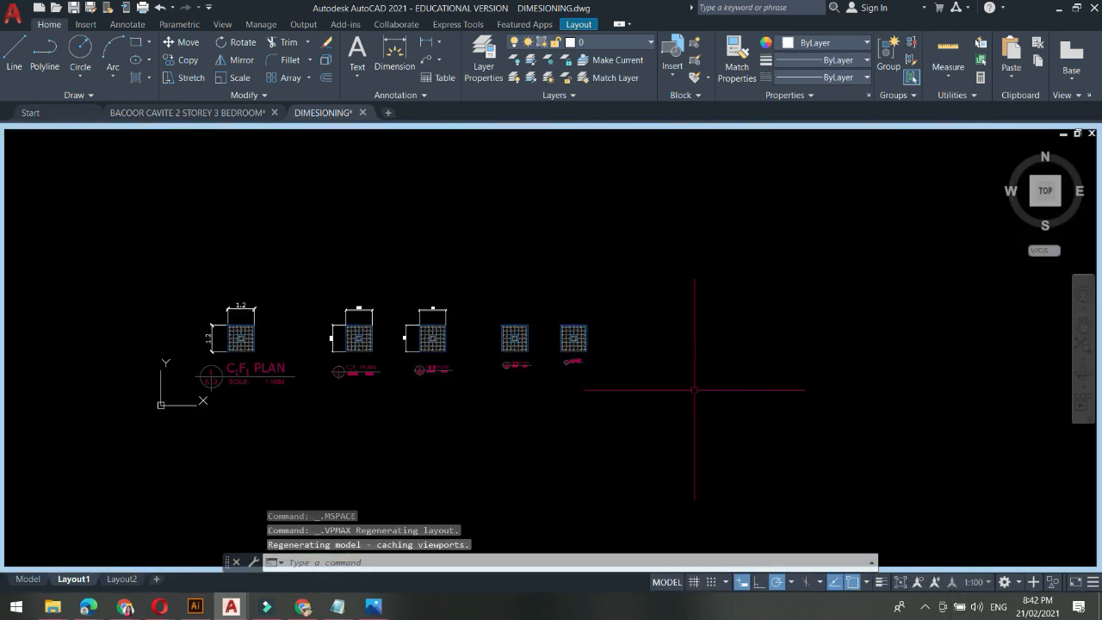
left_click(1038, 510)
key("Escape")
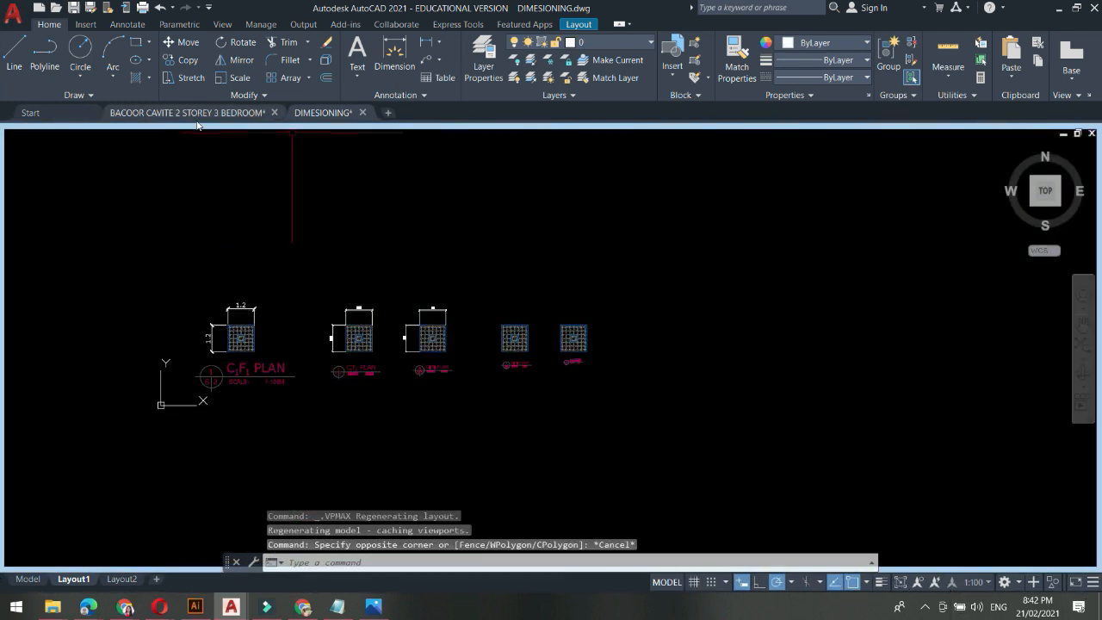
double_click(1, 128)
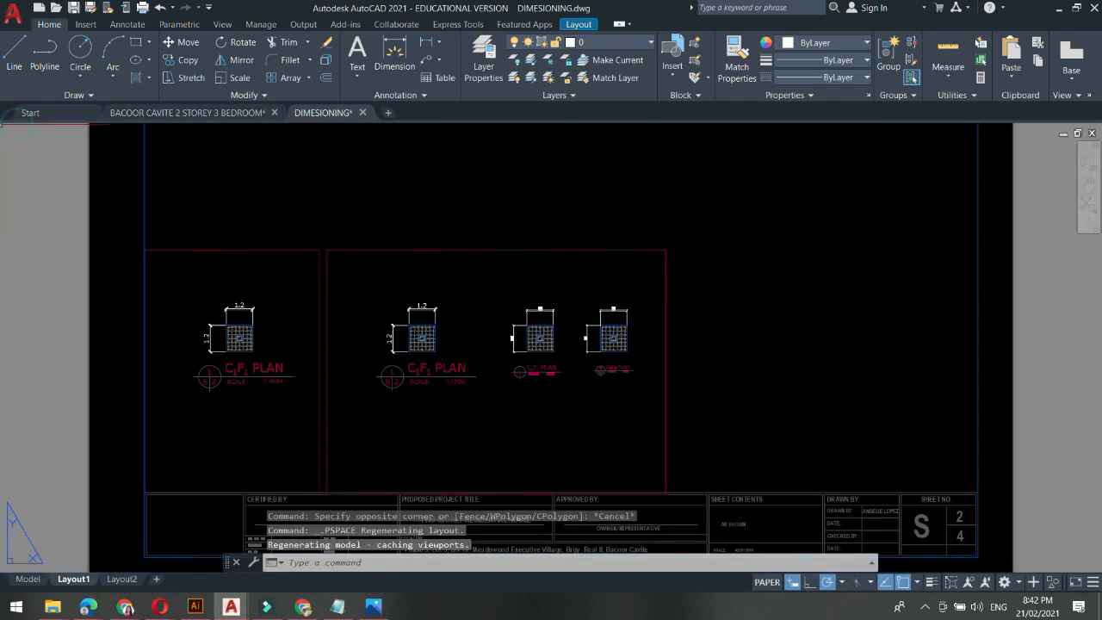
Activate the copied viewport, set its scale to 1:50 and bring the 1:50M footing plan into its left part
double_click(421, 282)
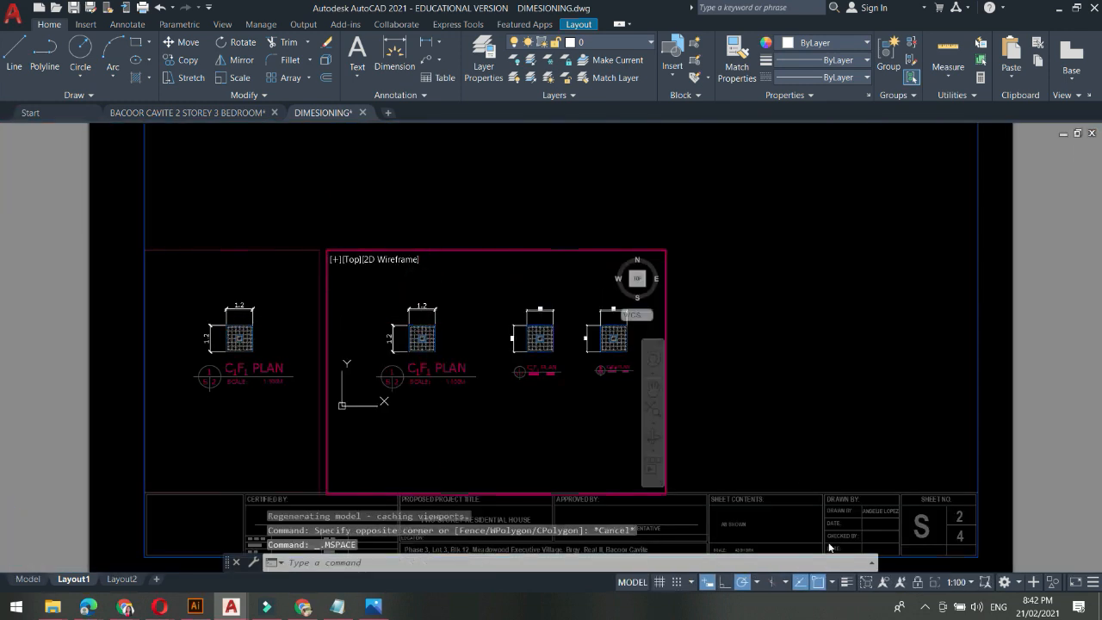
left_click(957, 581)
left_click(970, 401)
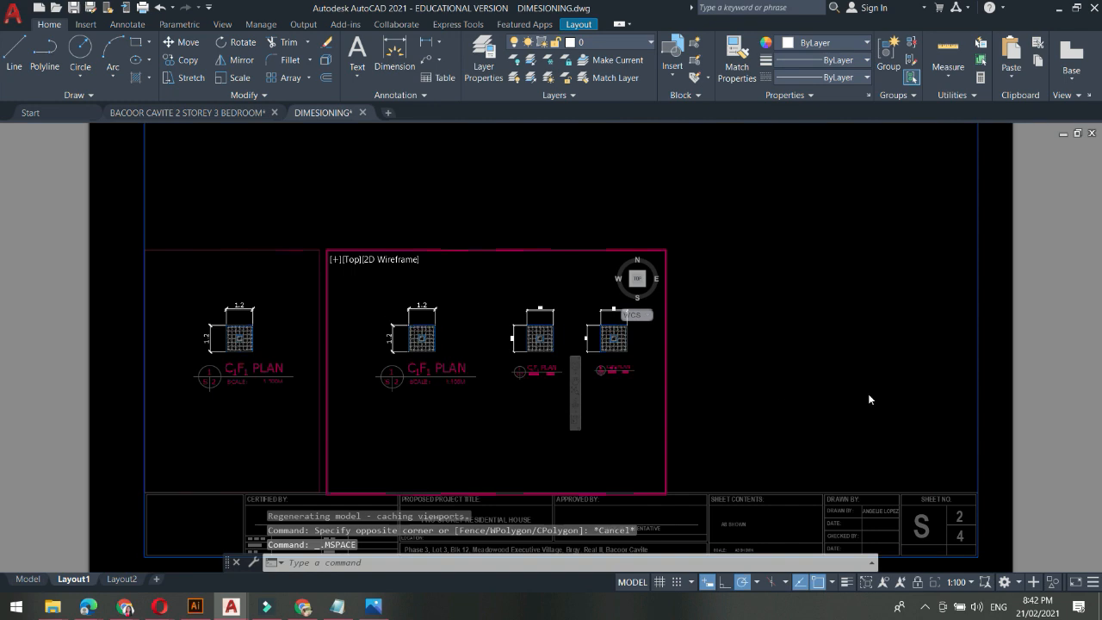
middle_click_drag(413, 366, 487, 406)
scroll(487, 407, "down", 3)
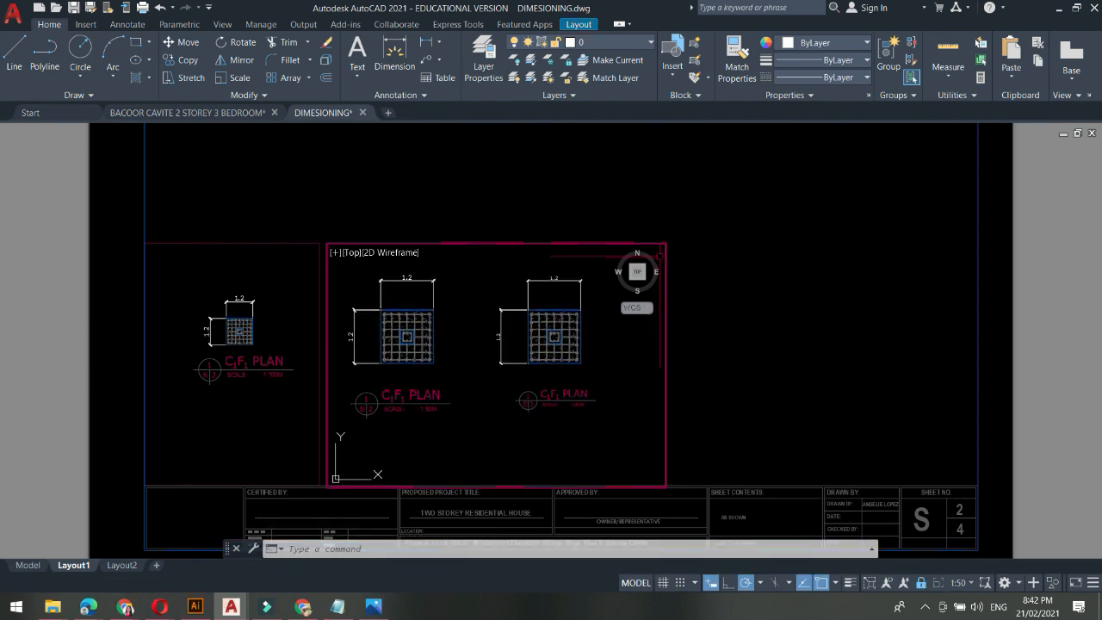
Resize the 1:50 viewport so it frames only the 1:50M footing plan, with its lower edge just above the title block
double_click(704, 285)
left_click(714, 308)
left_click(658, 257)
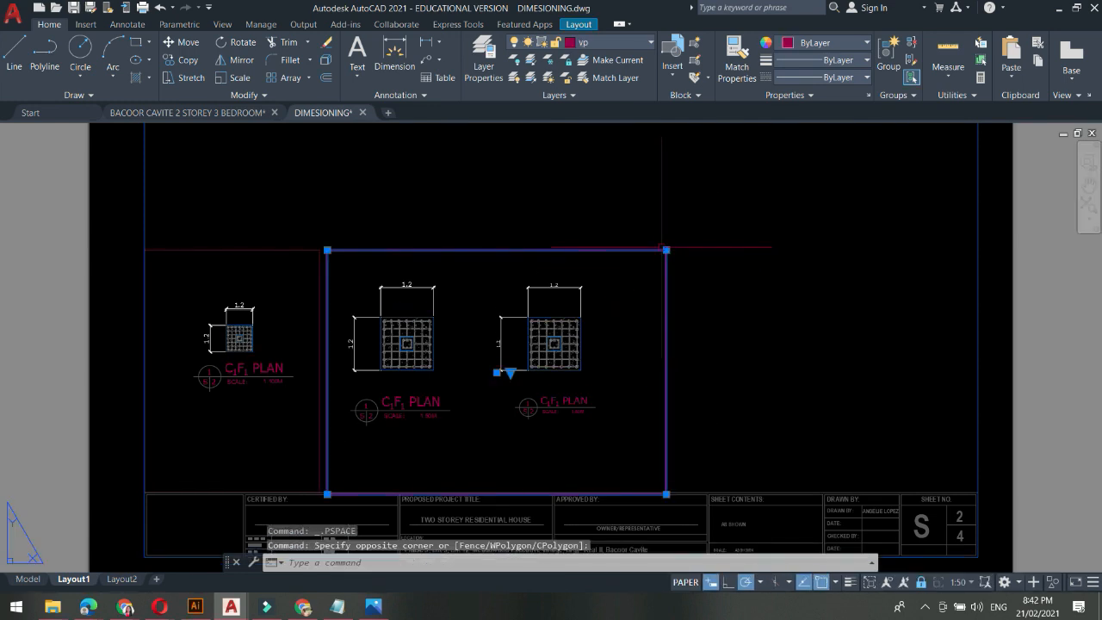
left_click(666, 249)
left_click(484, 249)
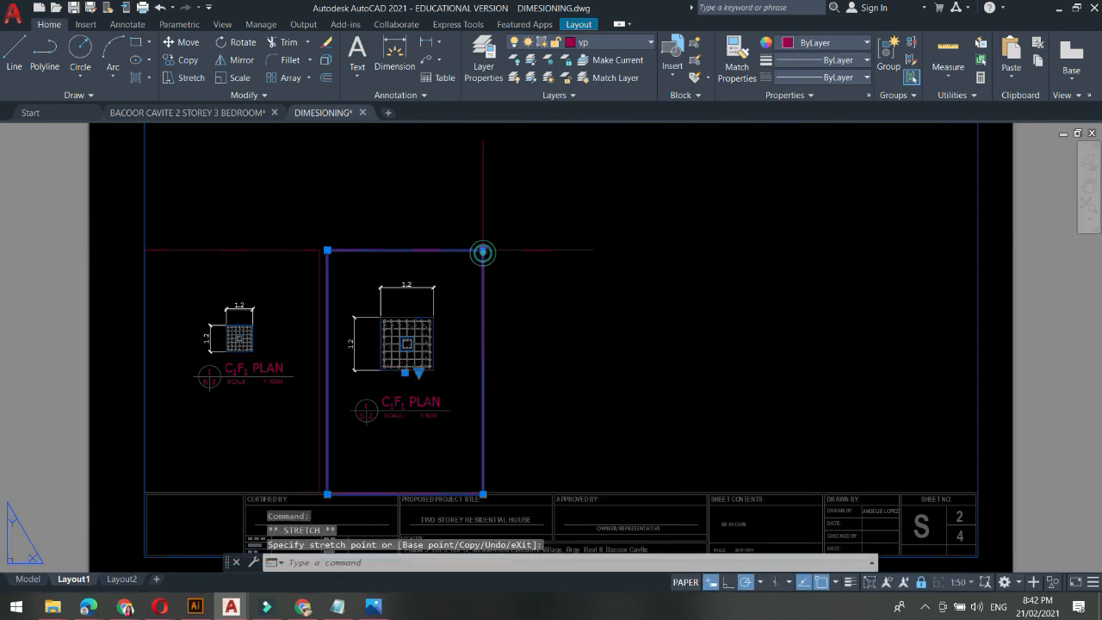
key("Escape")
left_click(480, 432)
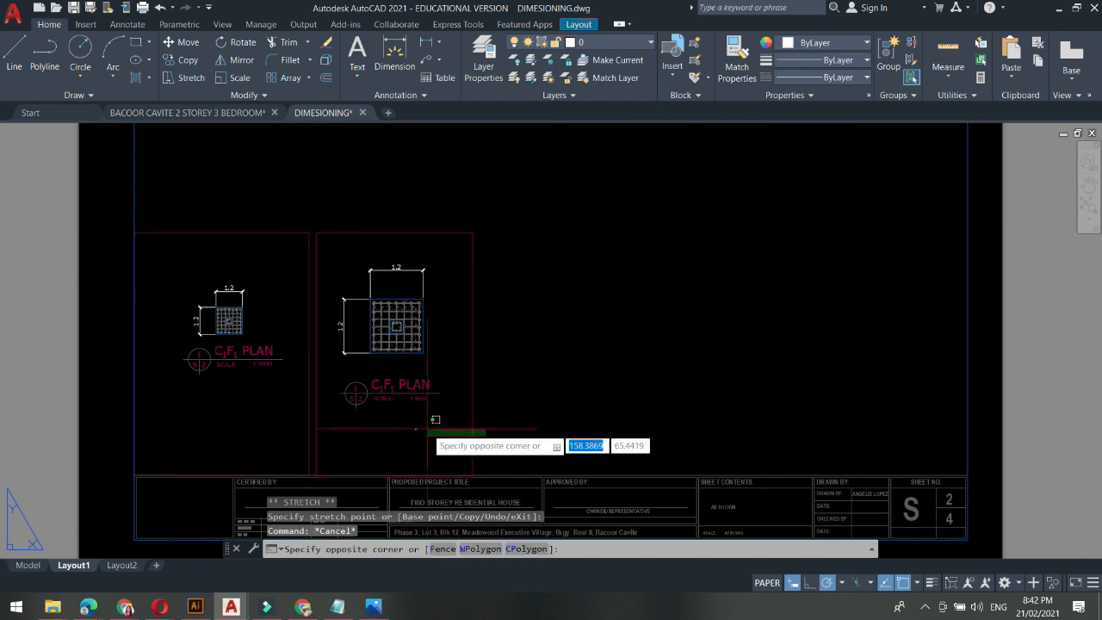
left_click(431, 405)
left_click(473, 476)
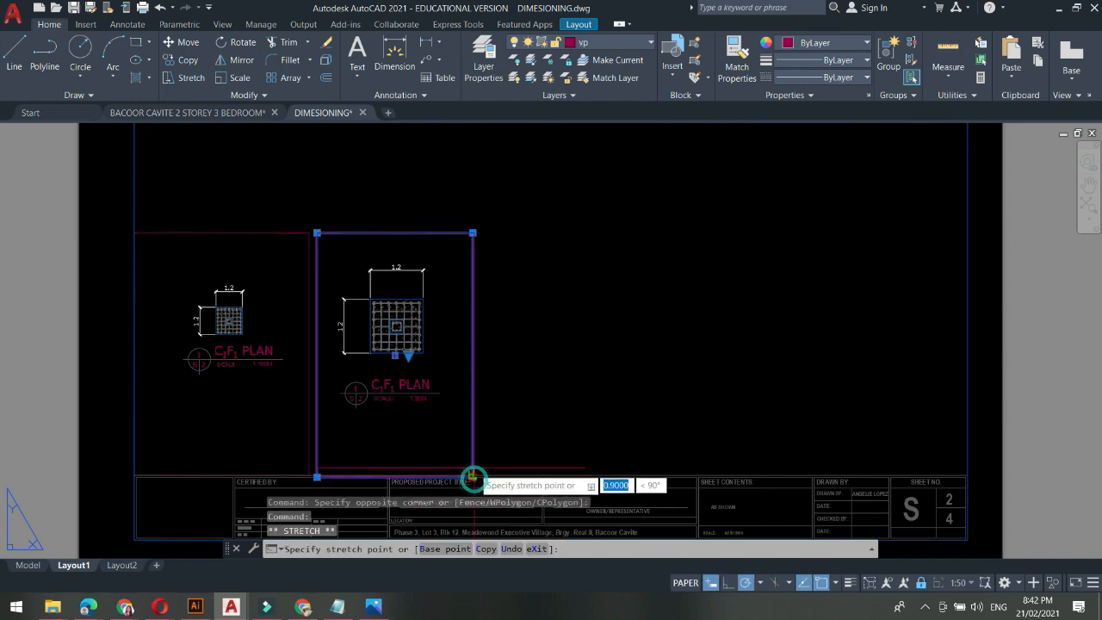
left_click(473, 462)
Copy the 1:50 viewport horizontally by about 76 units into the empty space to its right
type("c")
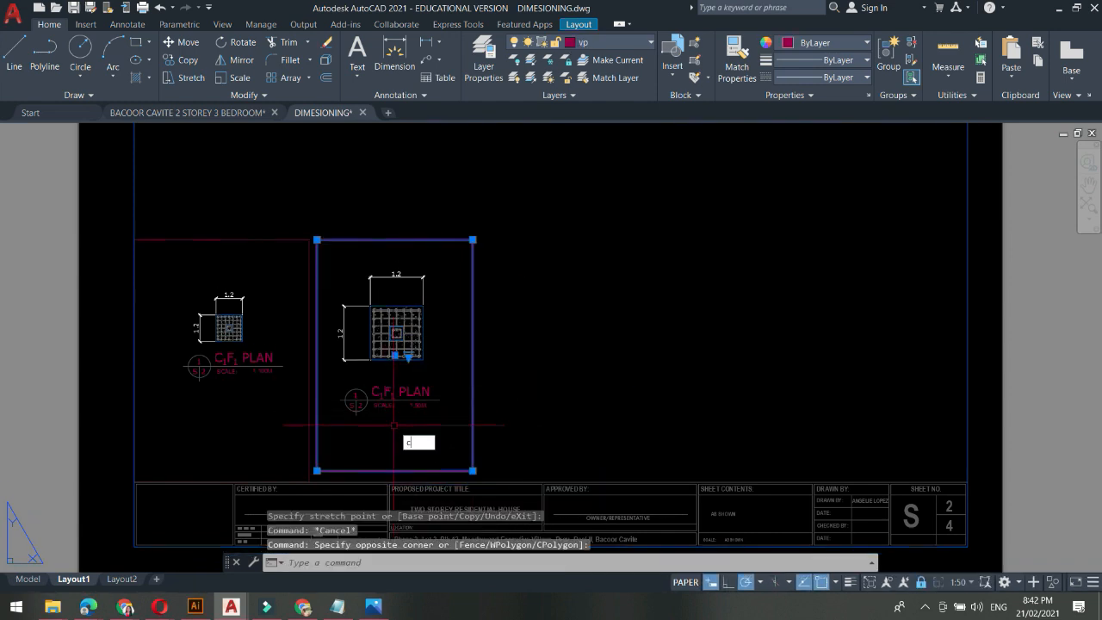
type("o")
key("Return")
left_click(392, 432)
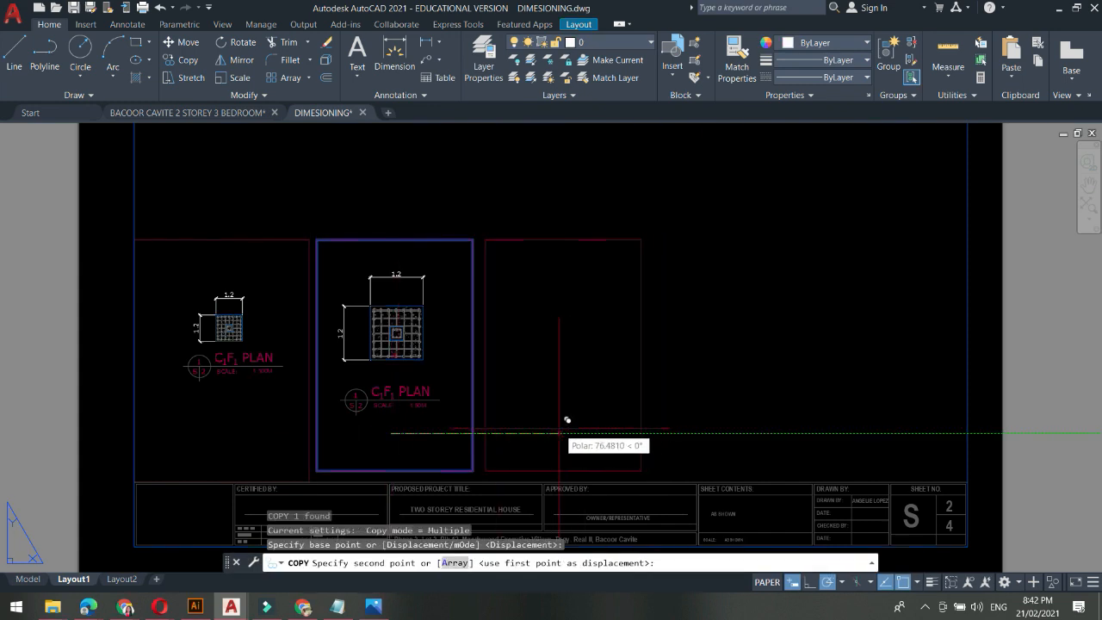
left_click(565, 424)
key("Escape")
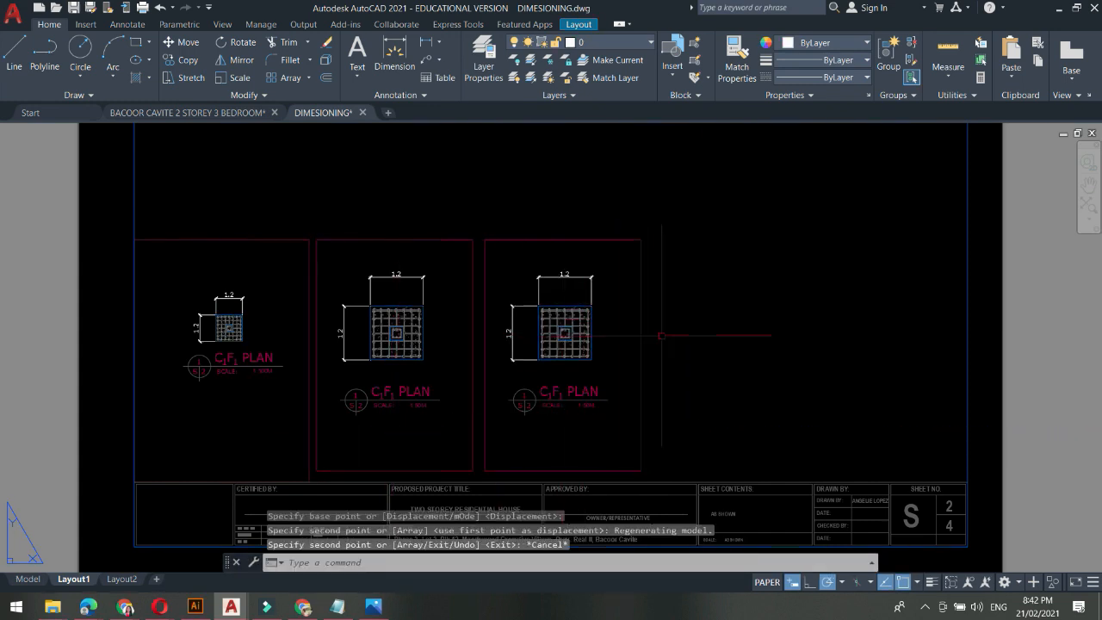
Stretch the newest viewport's upper-right and lower-left corners so it frames only the 1:40M footing plan
left_click(642, 336)
left_click(642, 237)
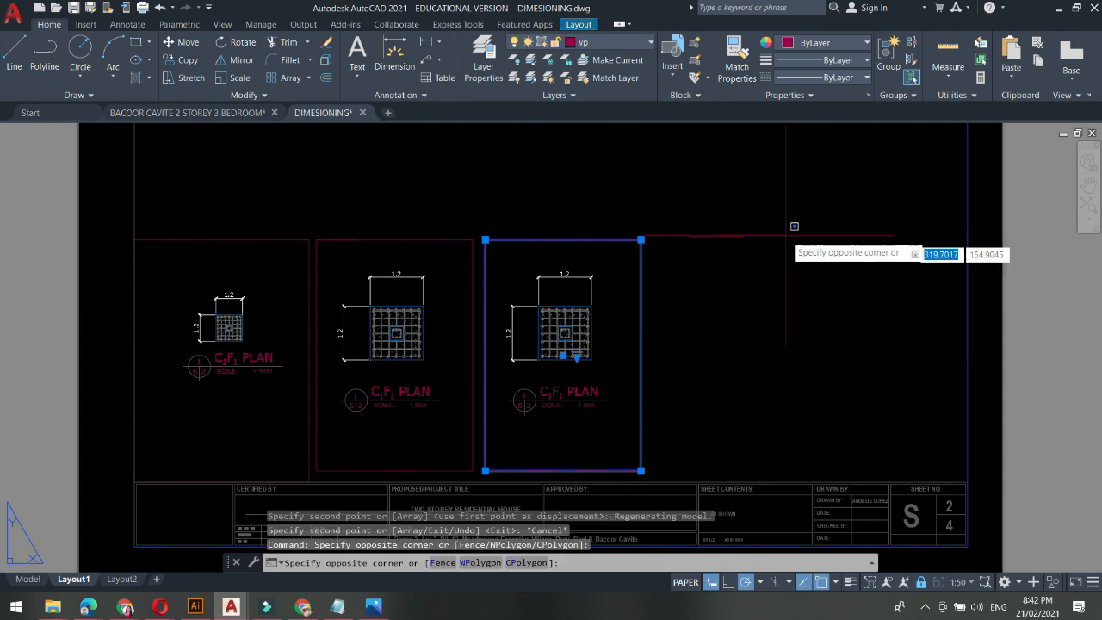
left_click(644, 242)
left_click(640, 239)
left_click(768, 247)
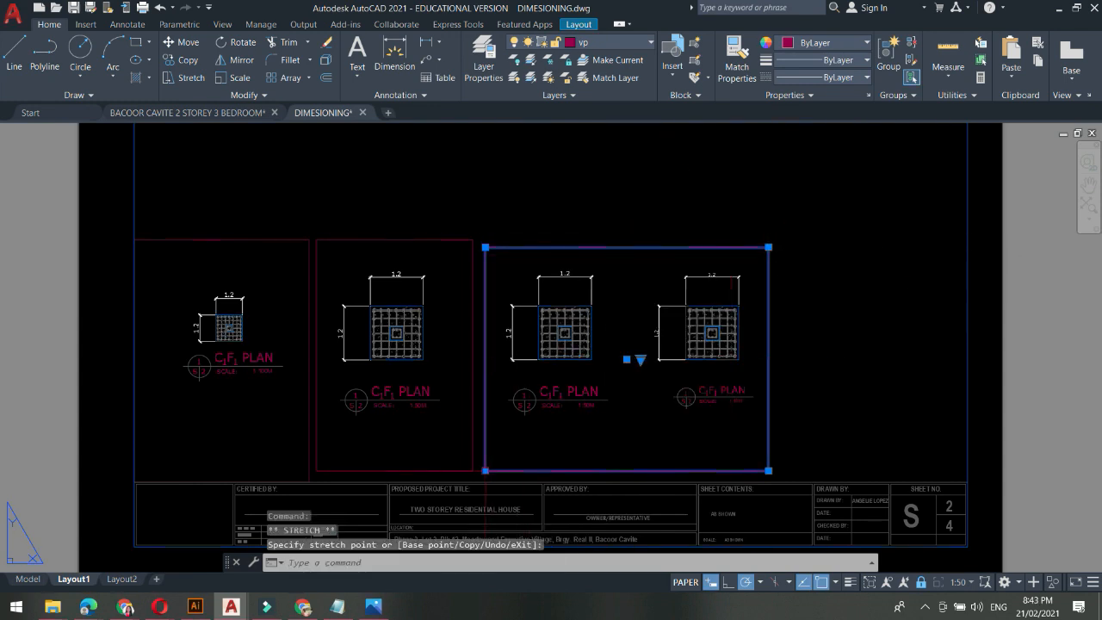
left_click(485, 470)
left_click(631, 461)
key("Escape")
Activate the viewport showing the 1:40M footing plan, set its scale to 1:40 and return to paper space
left_click(657, 428)
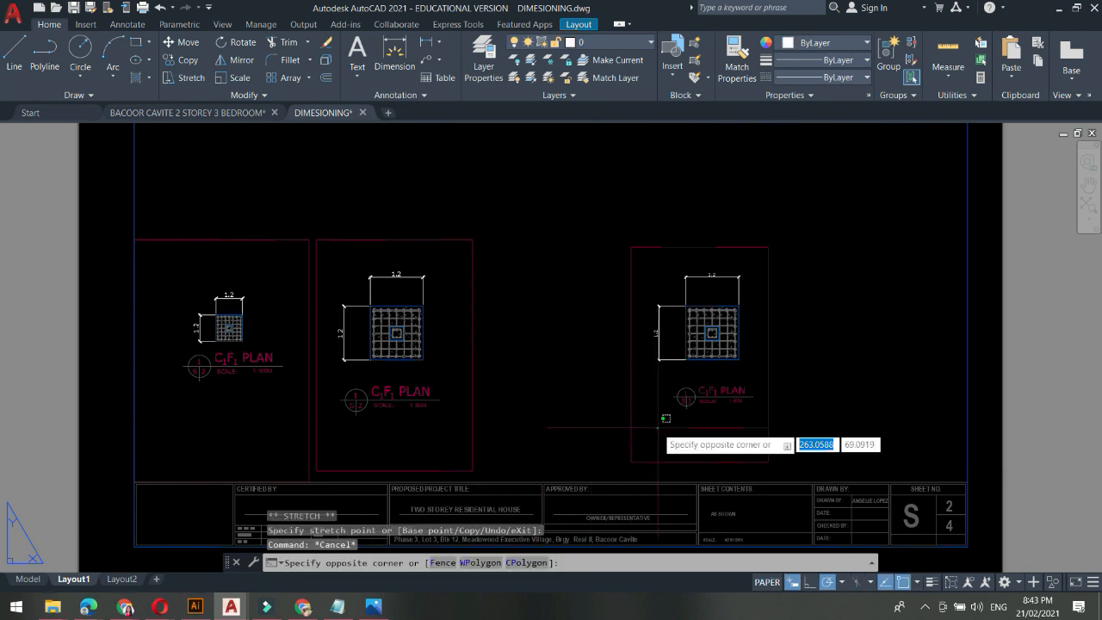
key("Escape")
double_click(656, 428)
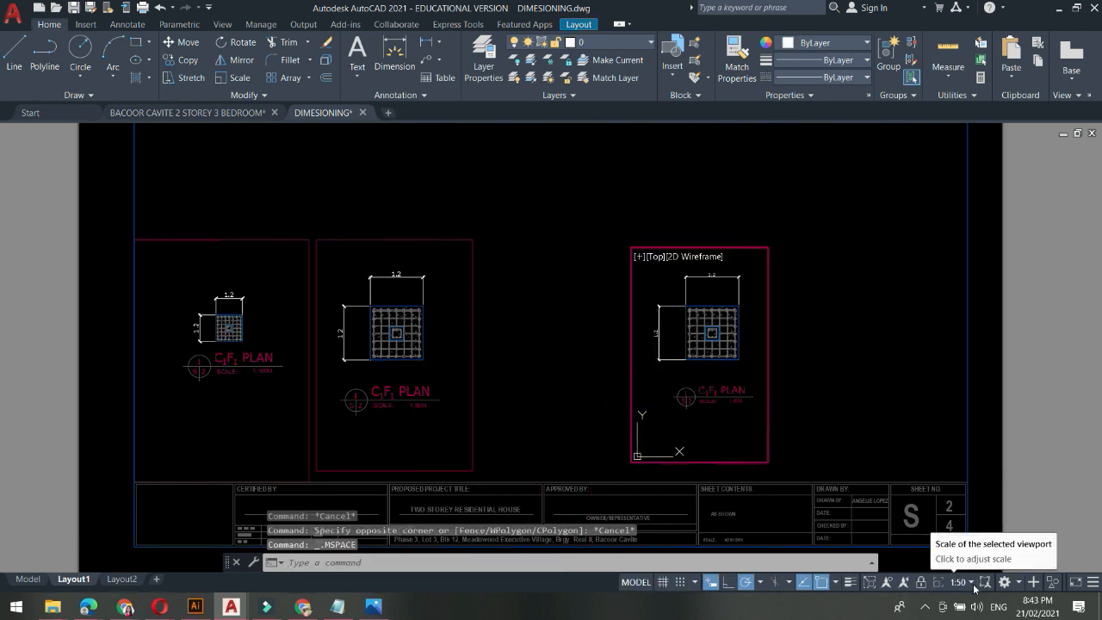
left_click(972, 582)
left_click(958, 387)
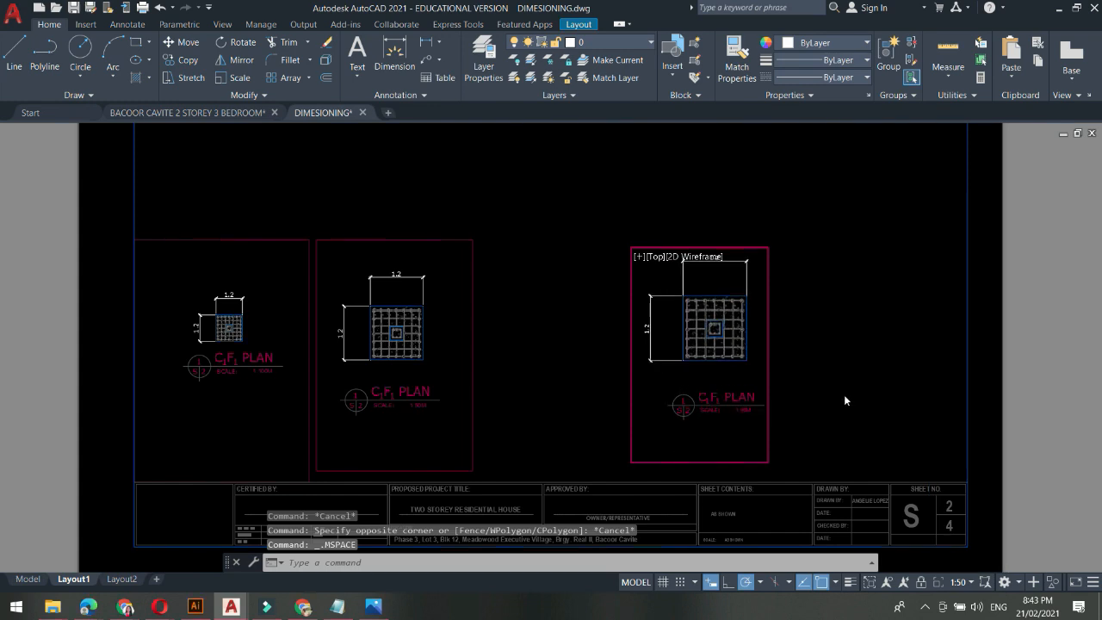
double_click(819, 422)
Enlarge the 1:40 viewport by stretching its upper-right corner up and outward around the plan and its dimensions
left_click(818, 422)
left_click(735, 438)
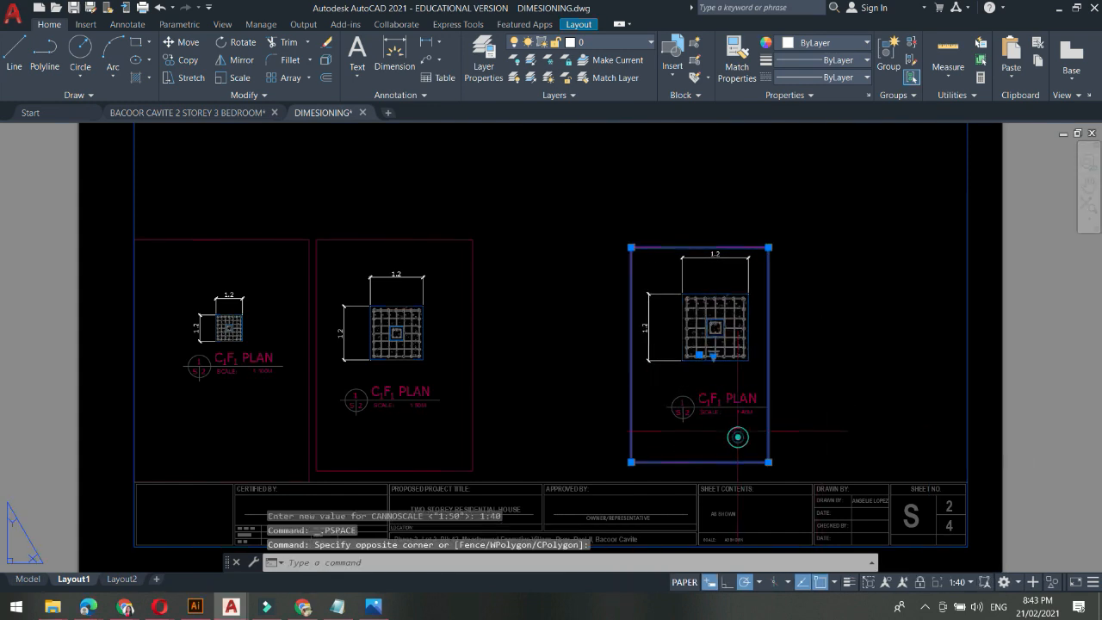
left_click(768, 247)
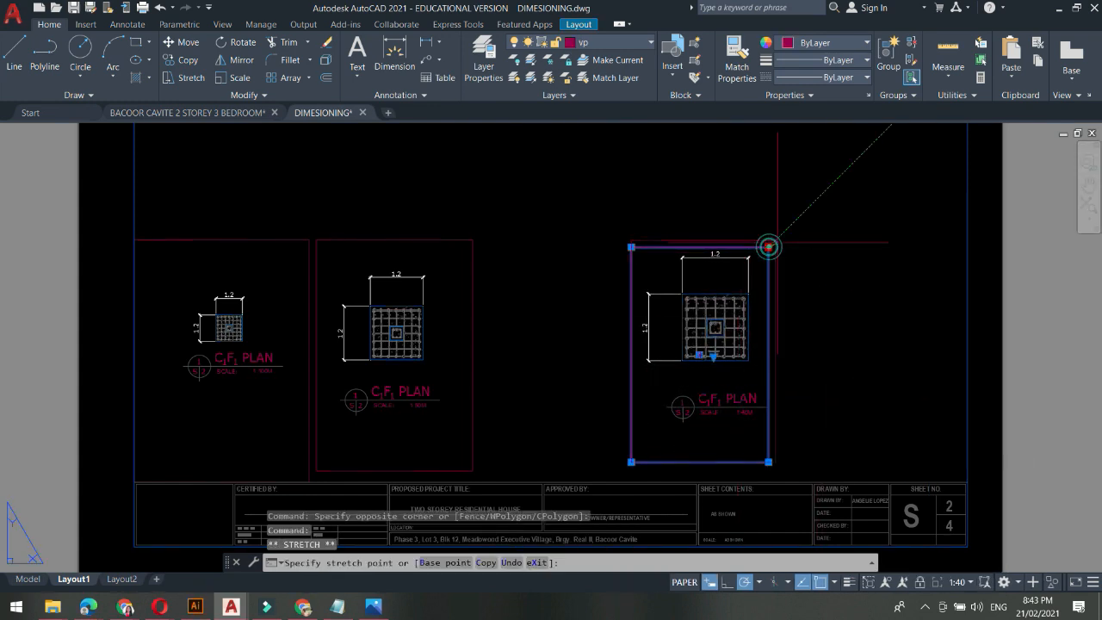
left_click(822, 228)
key("Escape")
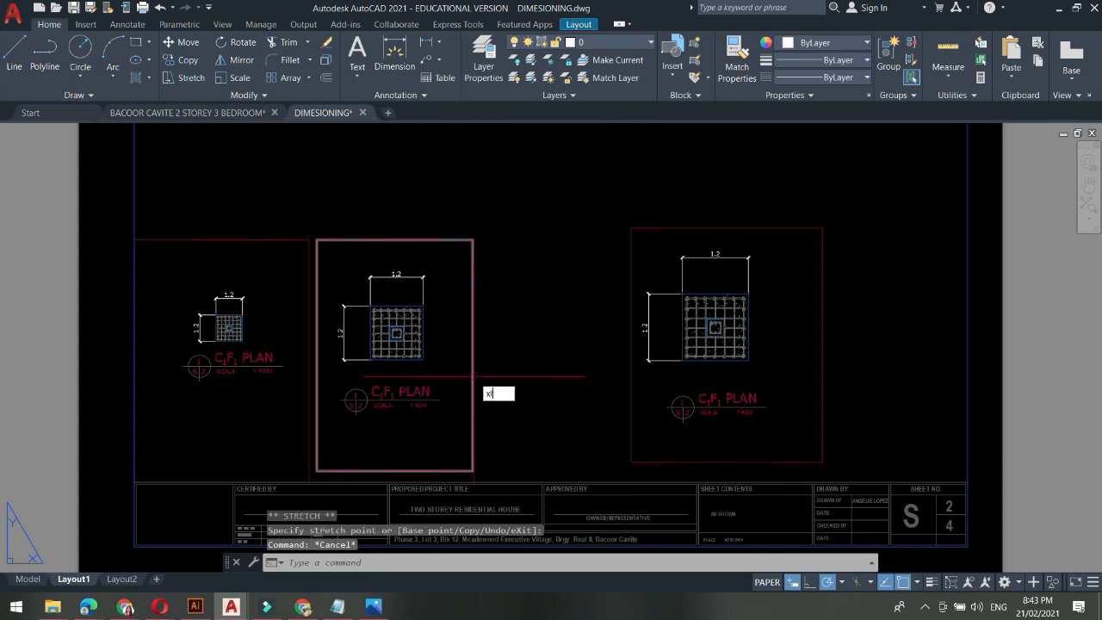
Draw a horizontal construction line through the bottom edge of the footing in the 1:50 viewport
type("xl")
key("Return")
left_click(422, 360)
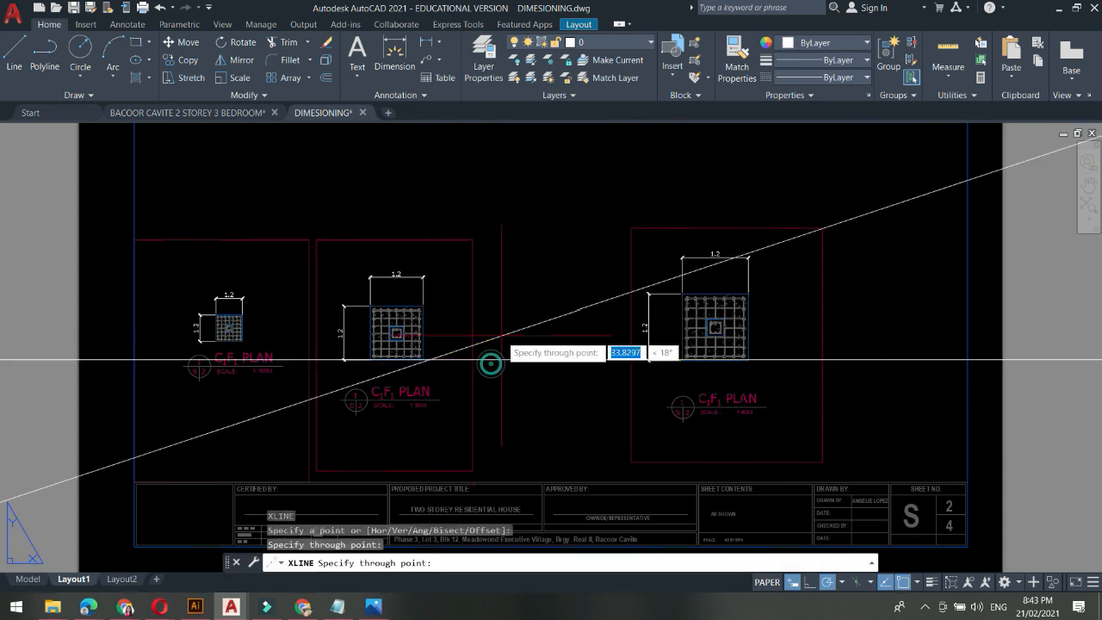
key("Escape")
left_click(604, 316)
key("Escape")
Move the 1:40 viewport horizontally to the left so it sits beside the 1:50 viewport
left_click(651, 279)
left_click(569, 265)
type("m")
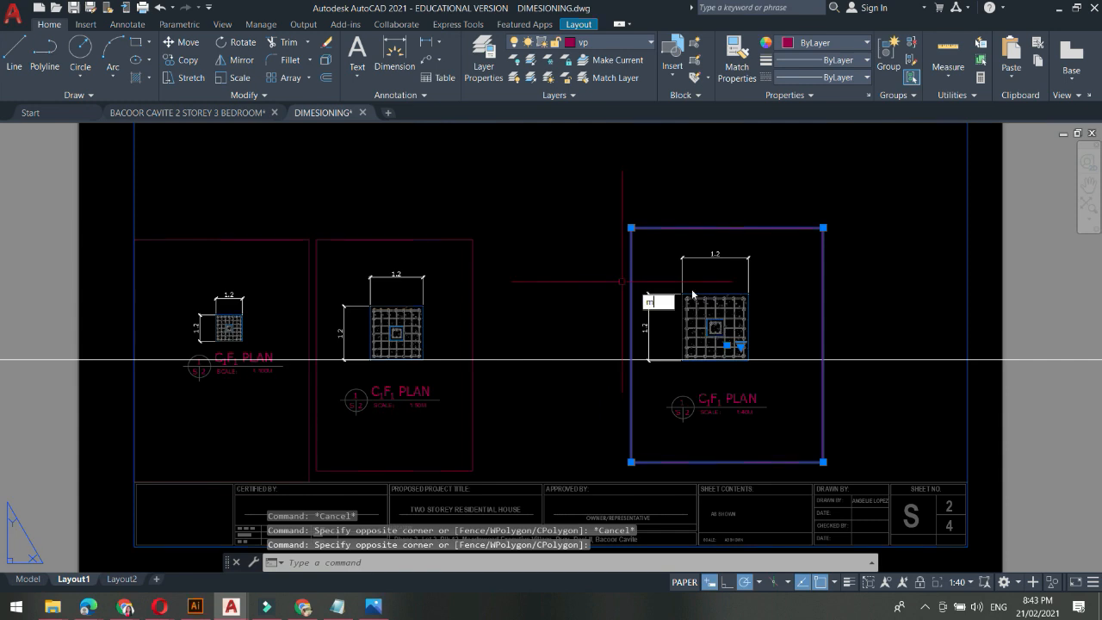
key("Return")
left_click(693, 299)
left_click(553, 298)
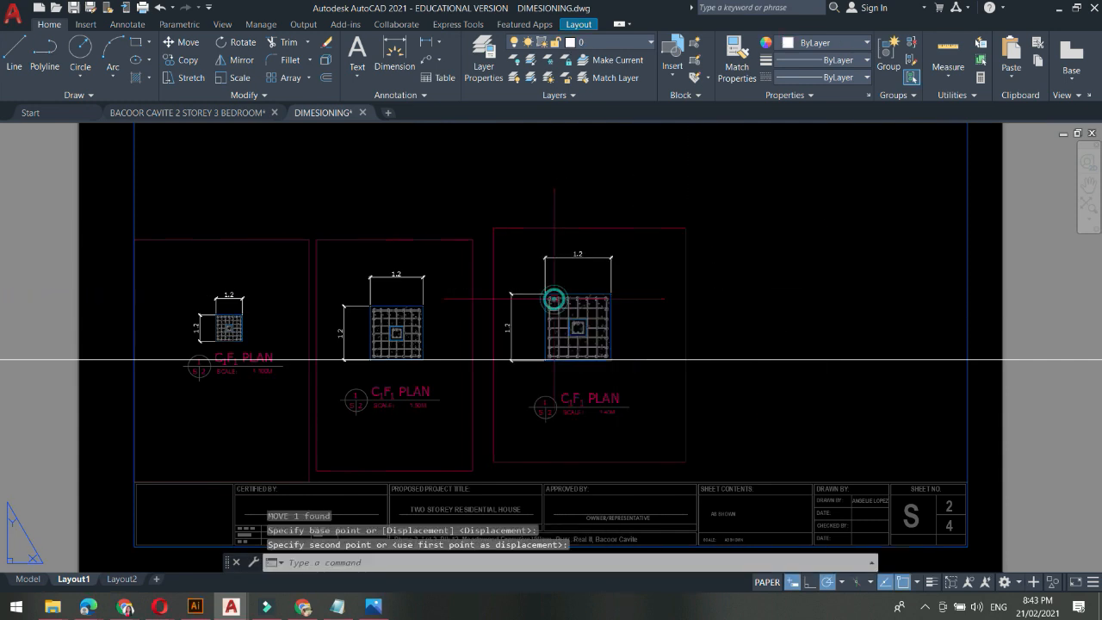
Delete the horizontal construction line running through the bottom edges of the footing plans
scroll(553, 333, "up", 2)
scroll(822, 374, "down", 2)
left_click(866, 370)
left_click(848, 366)
left_click(847, 386)
left_click(827, 339)
key("Delete")
middle_click_drag(714, 362, 600, 351)
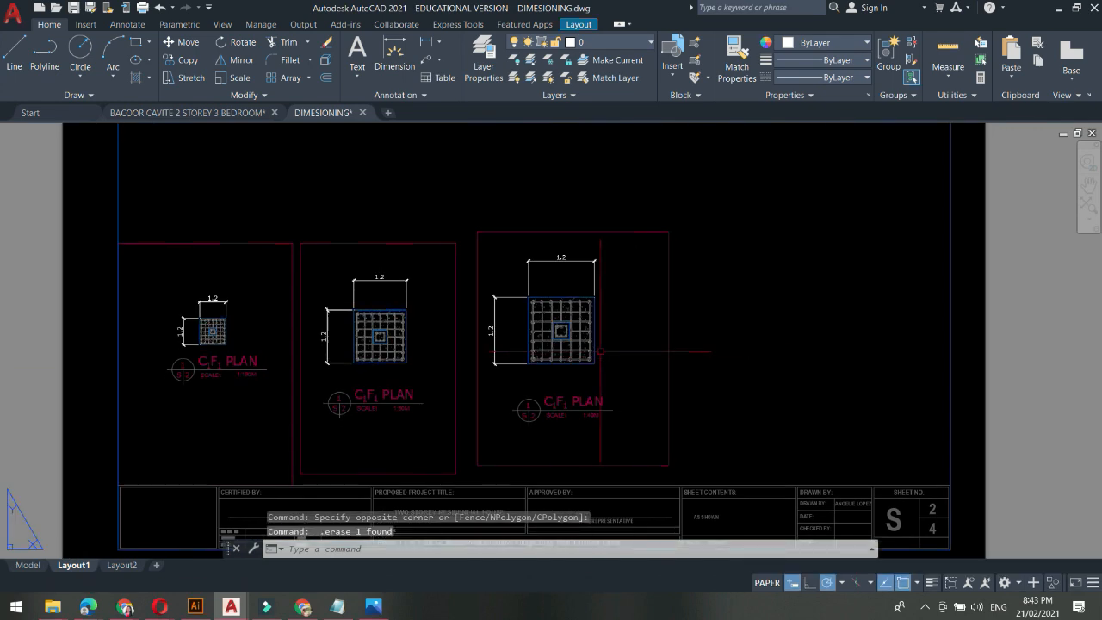
Preview a single-sheet plot of Layout1 using the monochrome.ctb plot style table
key("ctrl+p")
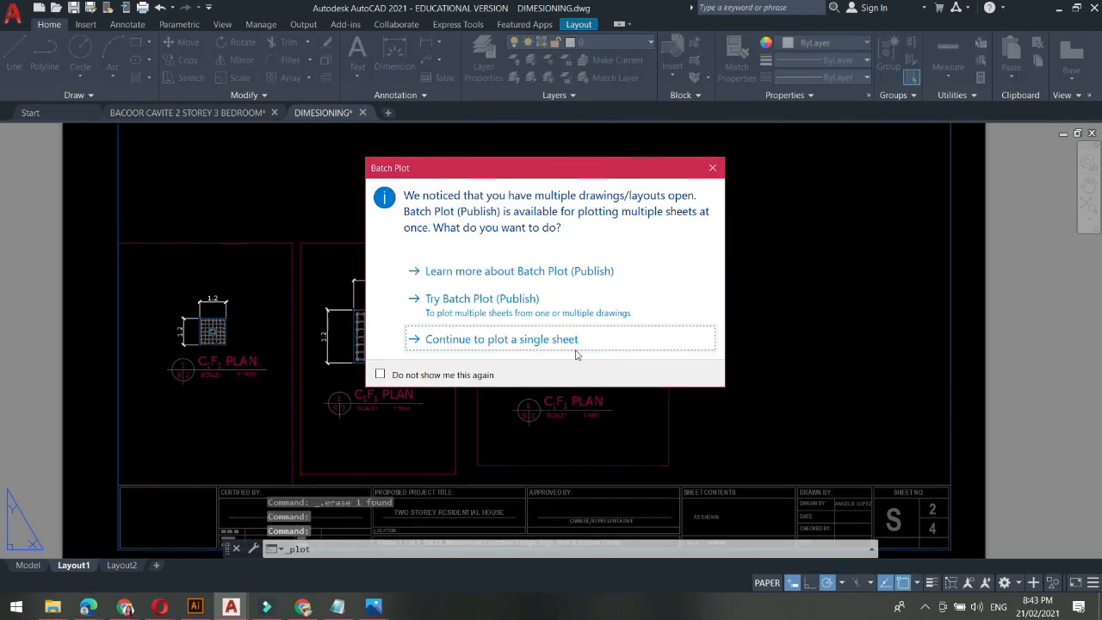
left_click(576, 342)
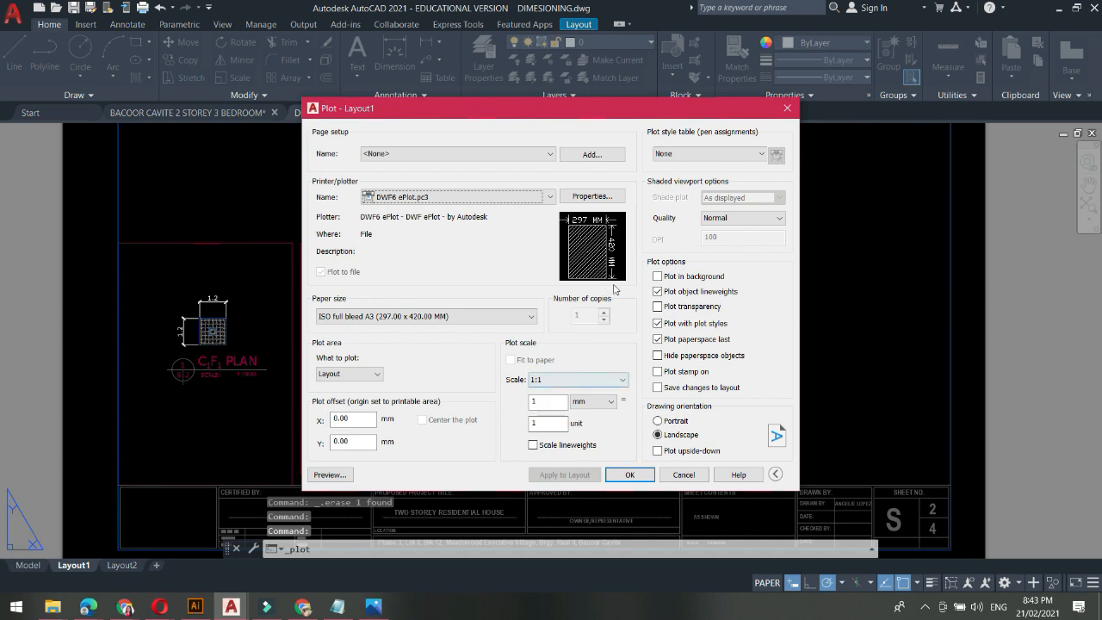
left_click(668, 154)
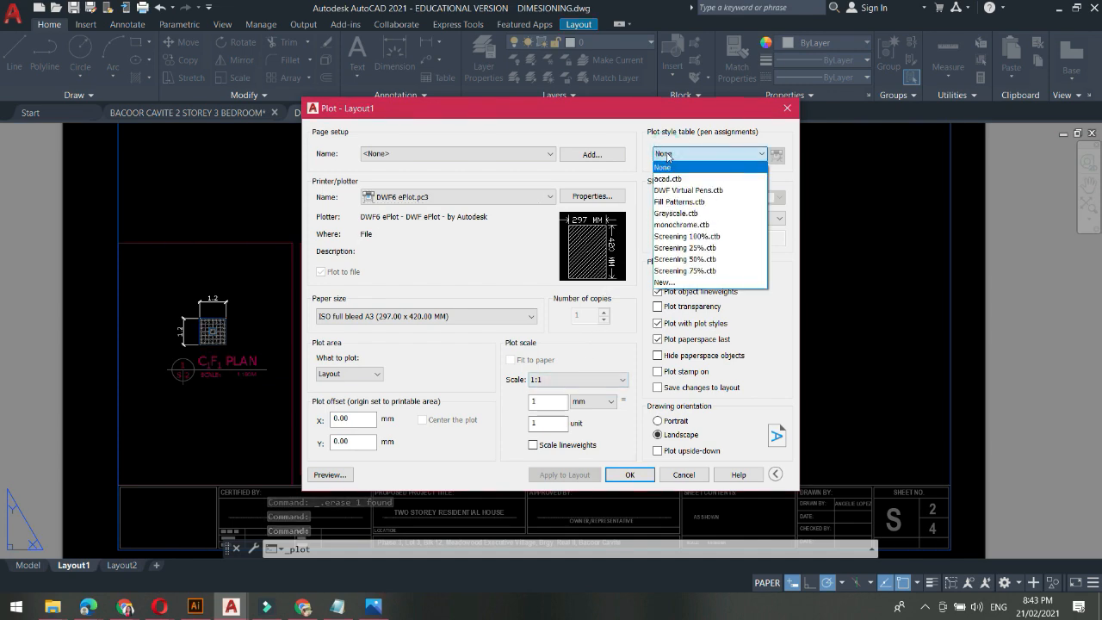
left_click(684, 226)
left_click(342, 474)
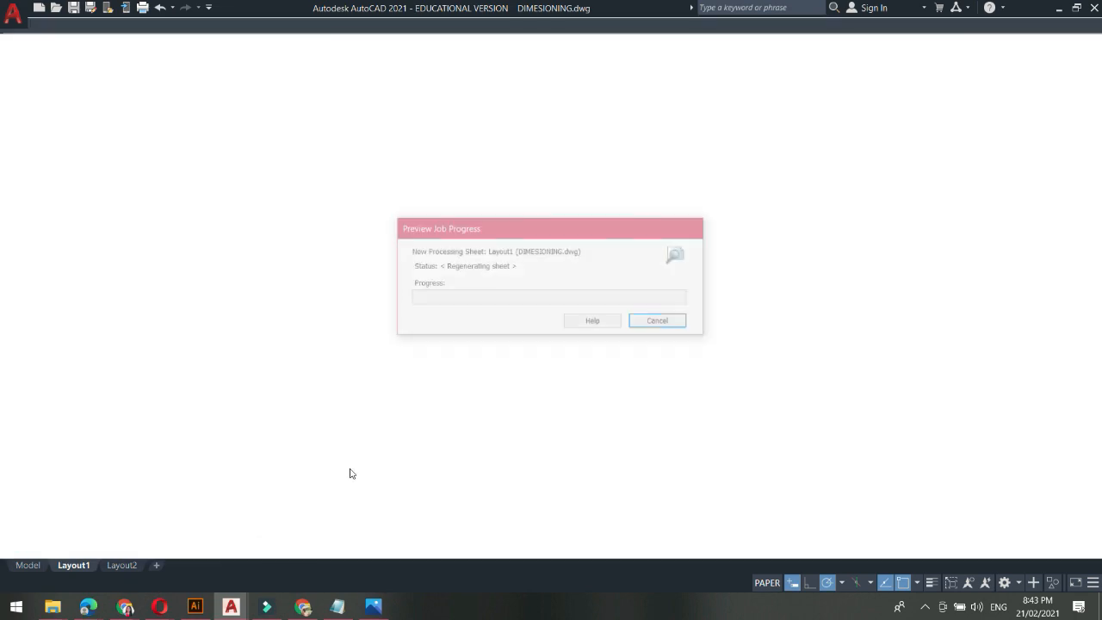
Examine the dimension text and title sizes of the 1:100, 1:50 and 1:40 plans in the plot preview, and close it without plotting
scroll(363, 427, "up", 4)
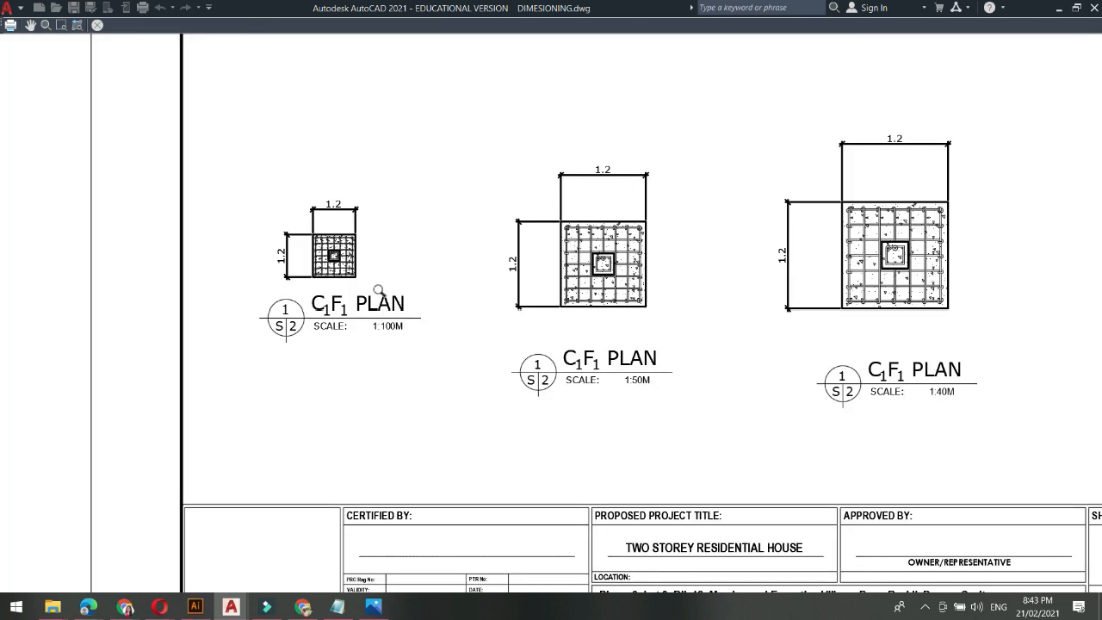
scroll(243, 396, "down", 3)
scroll(472, 284, "up", 3)
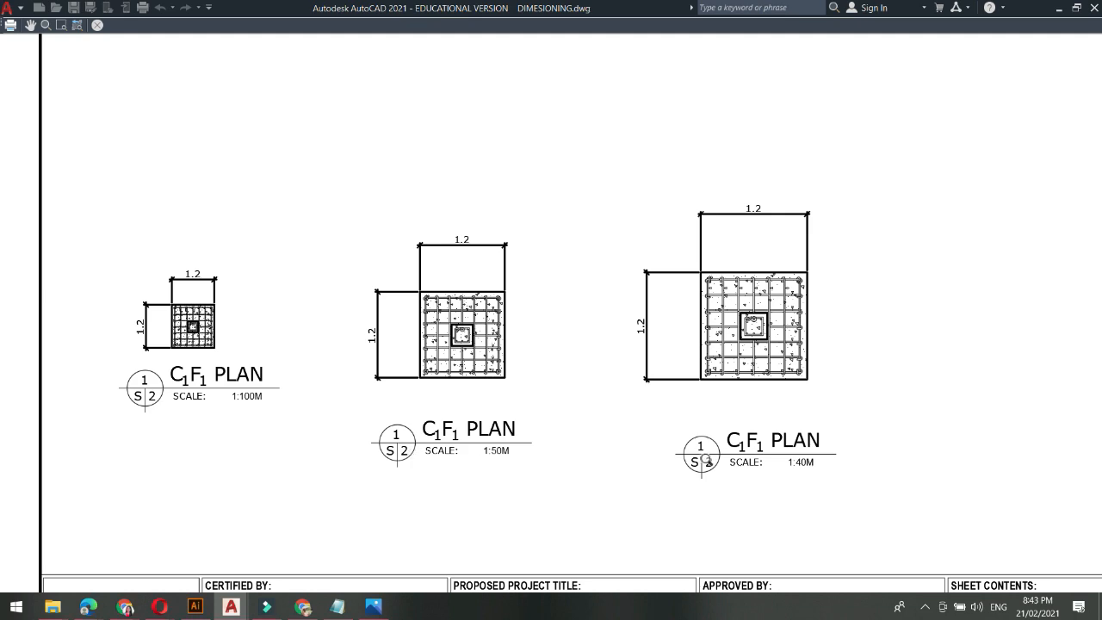
scroll(669, 386, "up", 2)
scroll(676, 389, "down", 2)
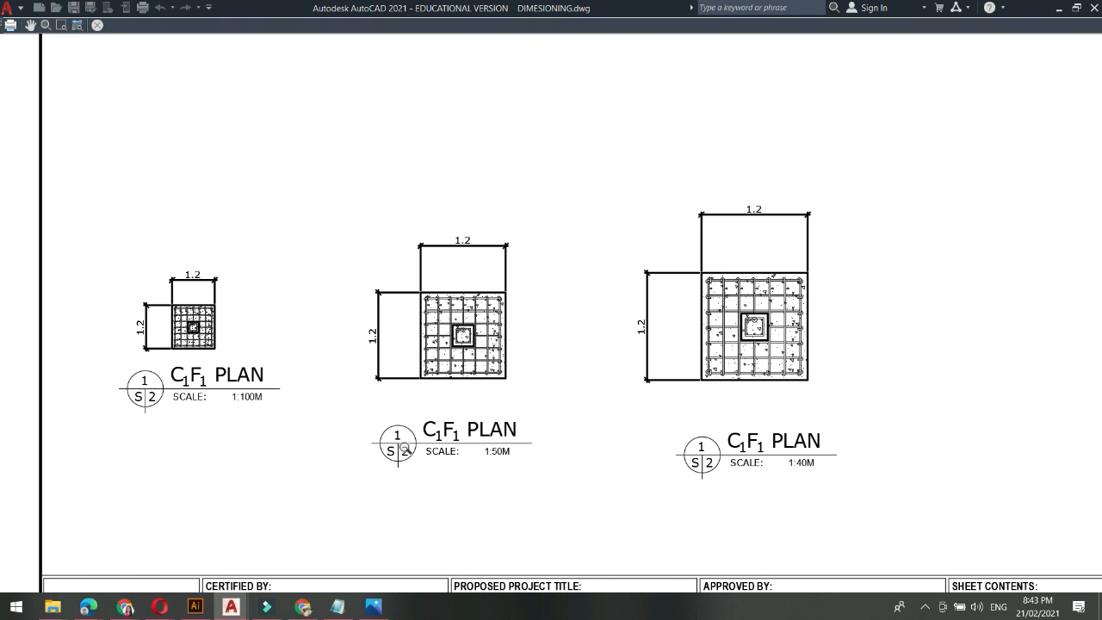
scroll(254, 263, "up", 2)
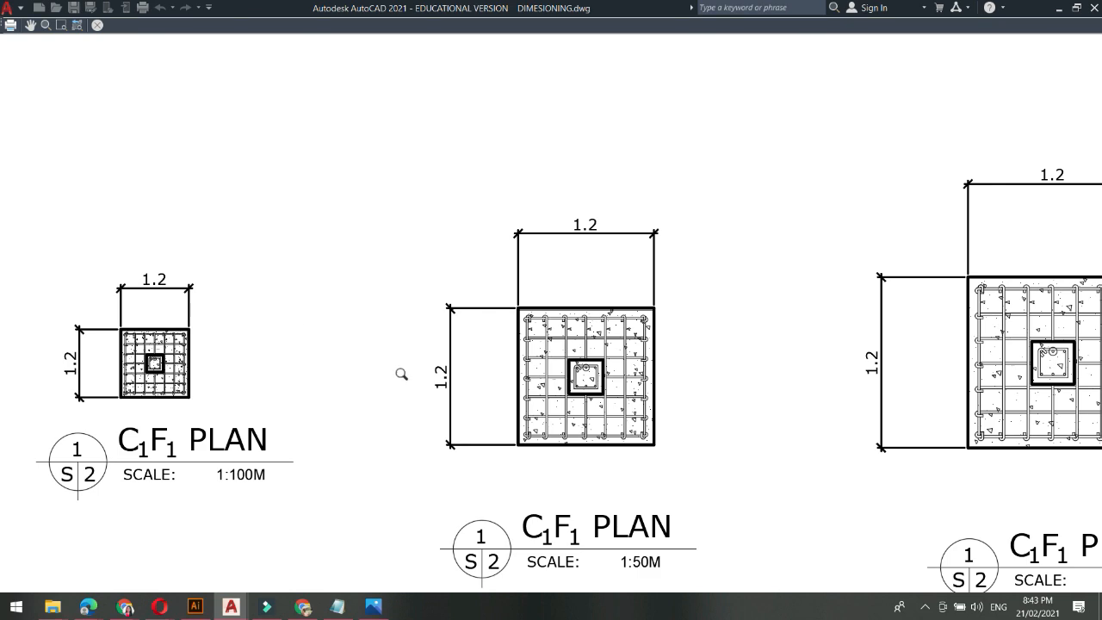
scroll(278, 319, "down", 4)
scroll(280, 324, "up", 2)
scroll(280, 324, "up", 1)
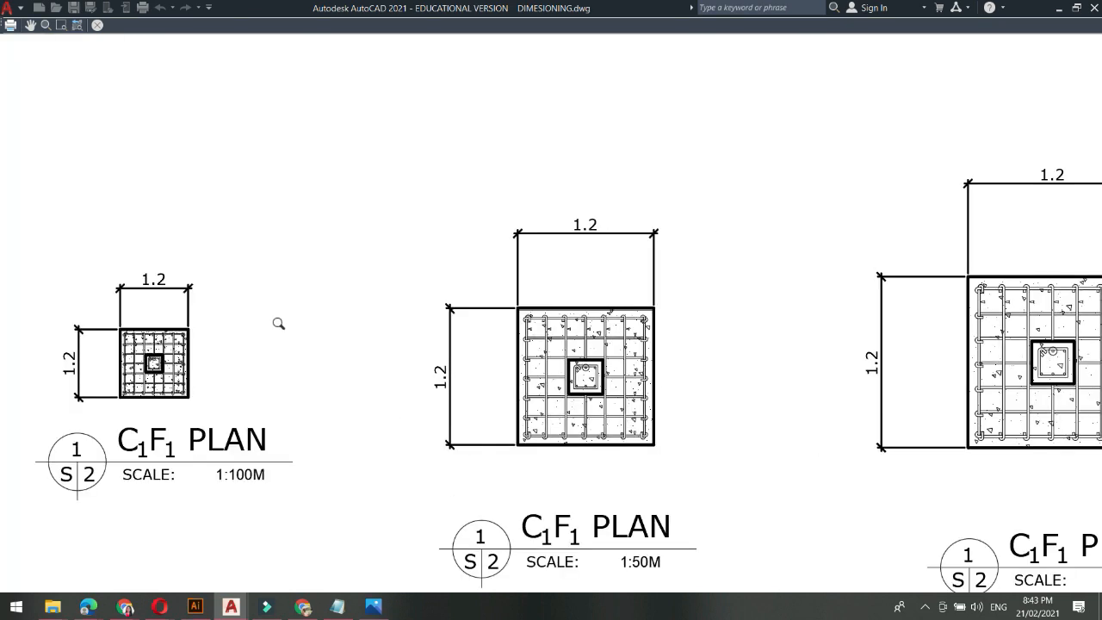
scroll(278, 323, "down", 4)
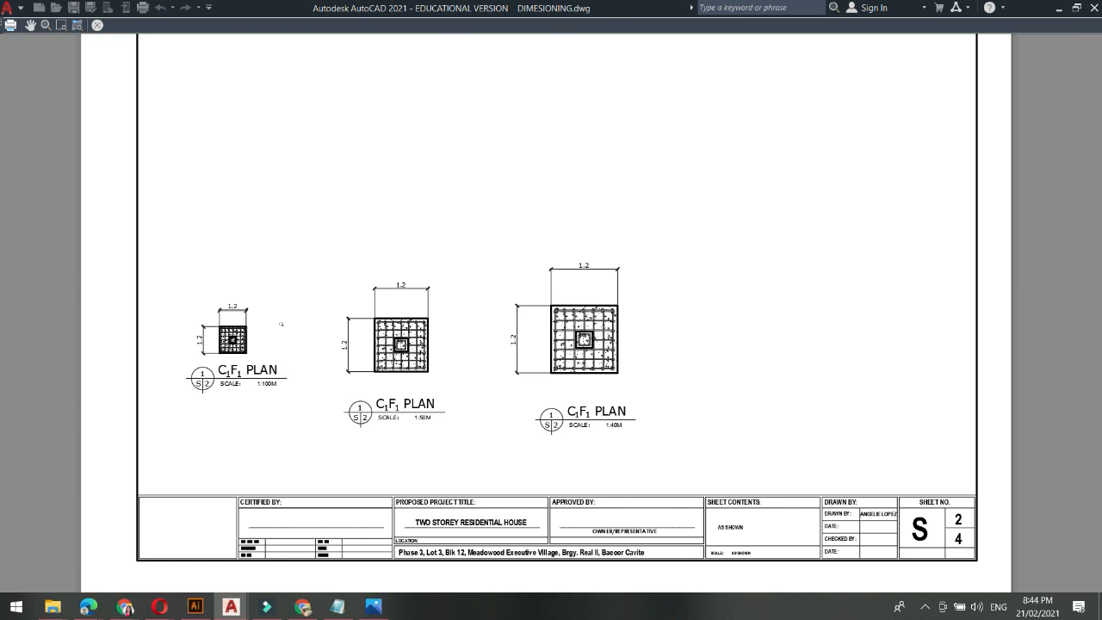
scroll(281, 324, "up", 2)
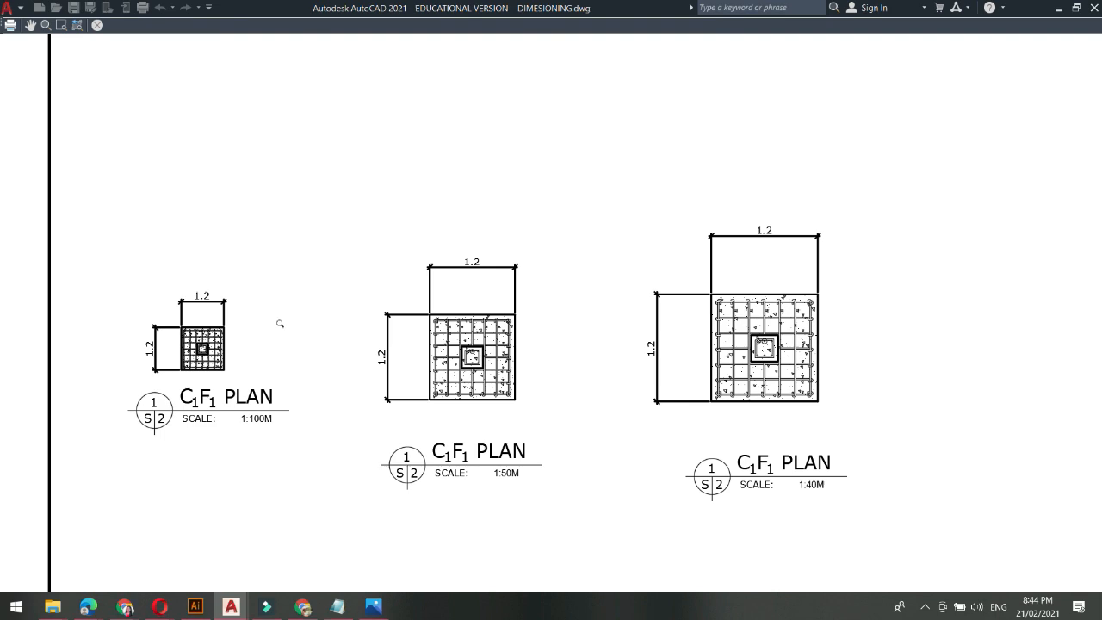
scroll(257, 397, "up", 2)
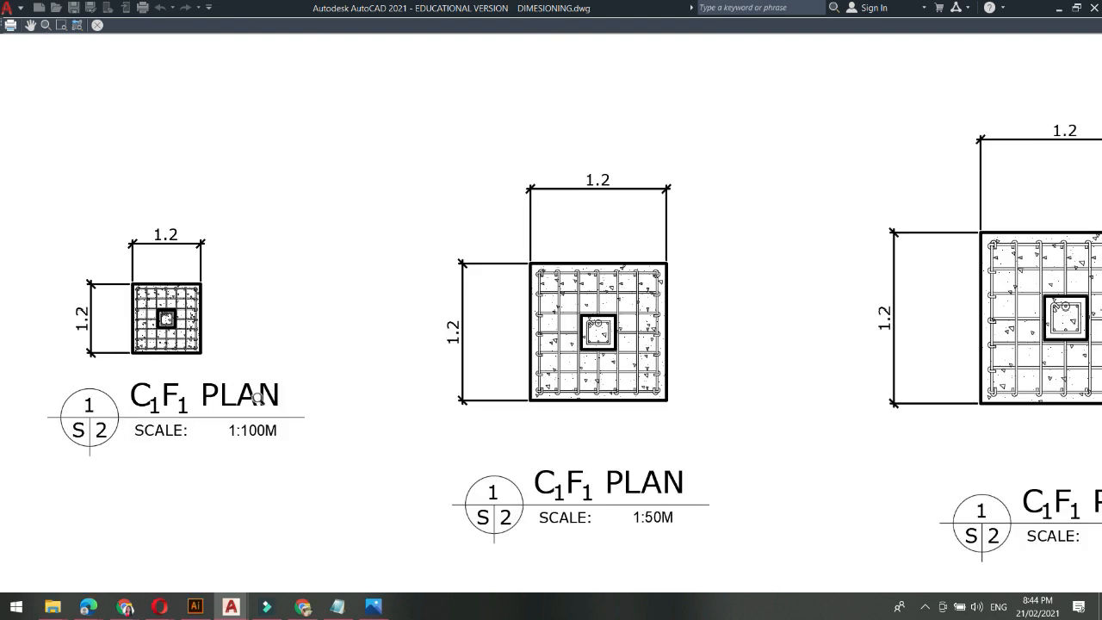
scroll(116, 213, "up", 2)
scroll(289, 333, "down", 2)
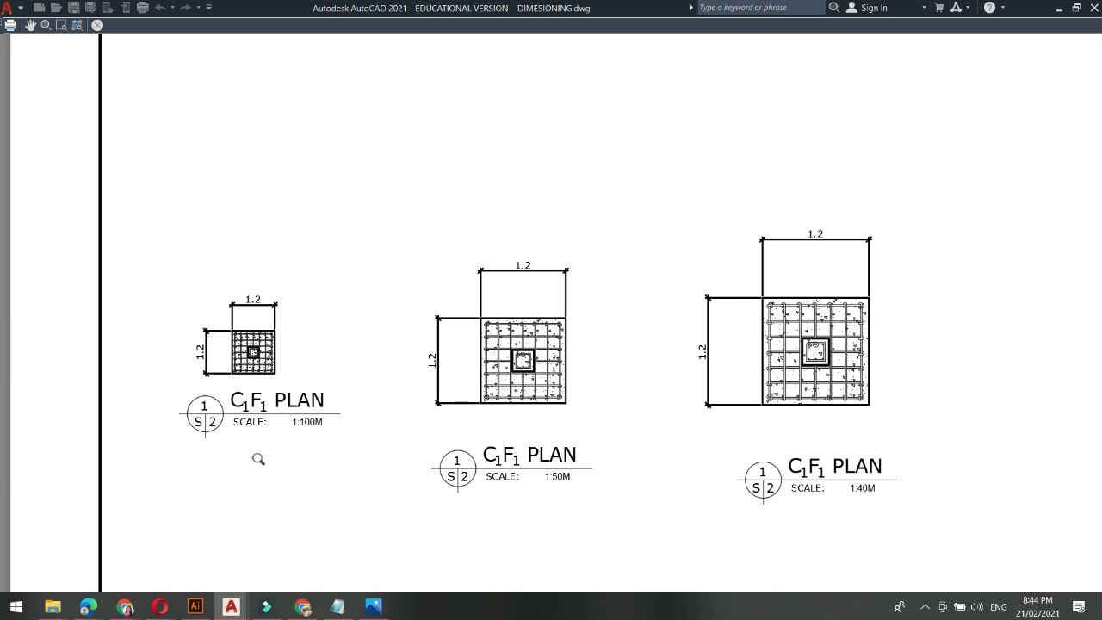
key("Escape")
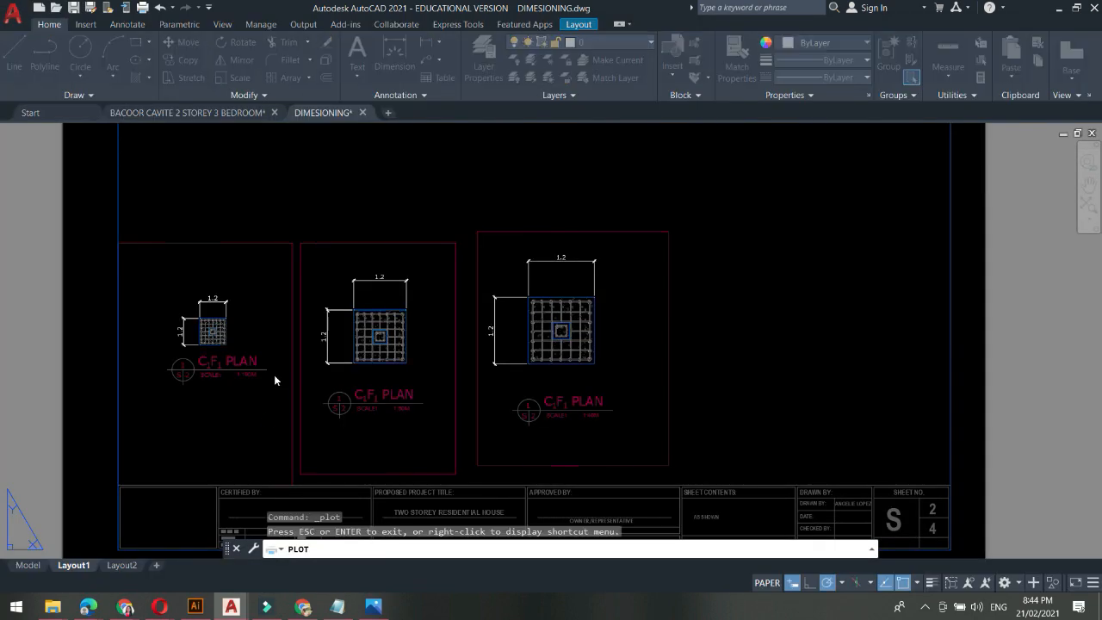
left_click(787, 107)
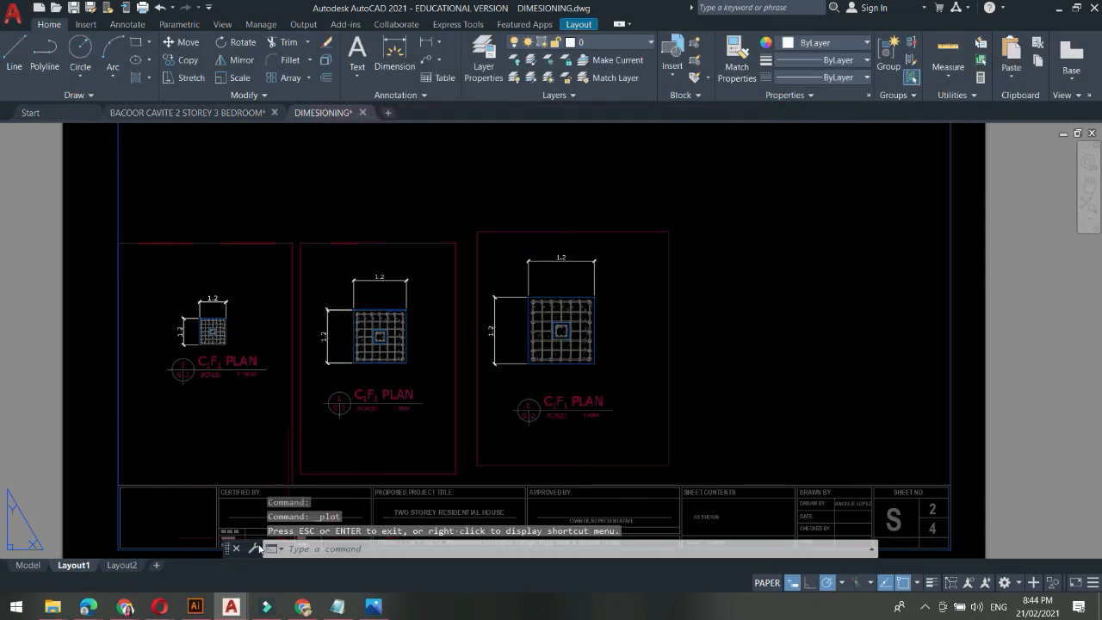
Switch to the model space of the BACOOR CAVITE 2 STOREY 3 BEDROOM drawing and open its Dimension Style Manager
left_click(188, 112)
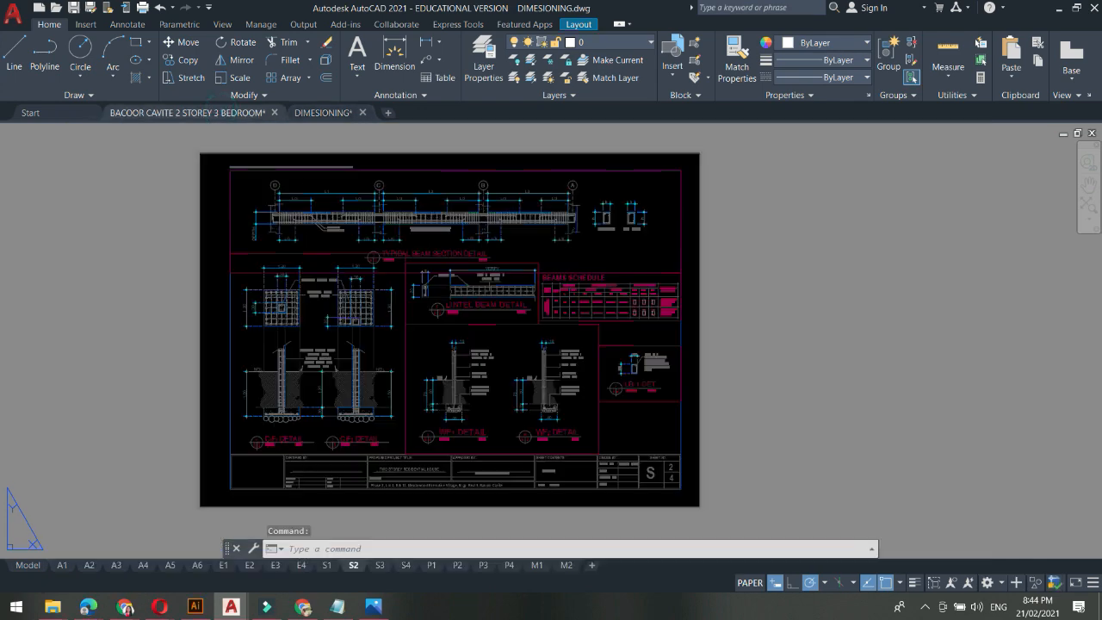
left_click(30, 568)
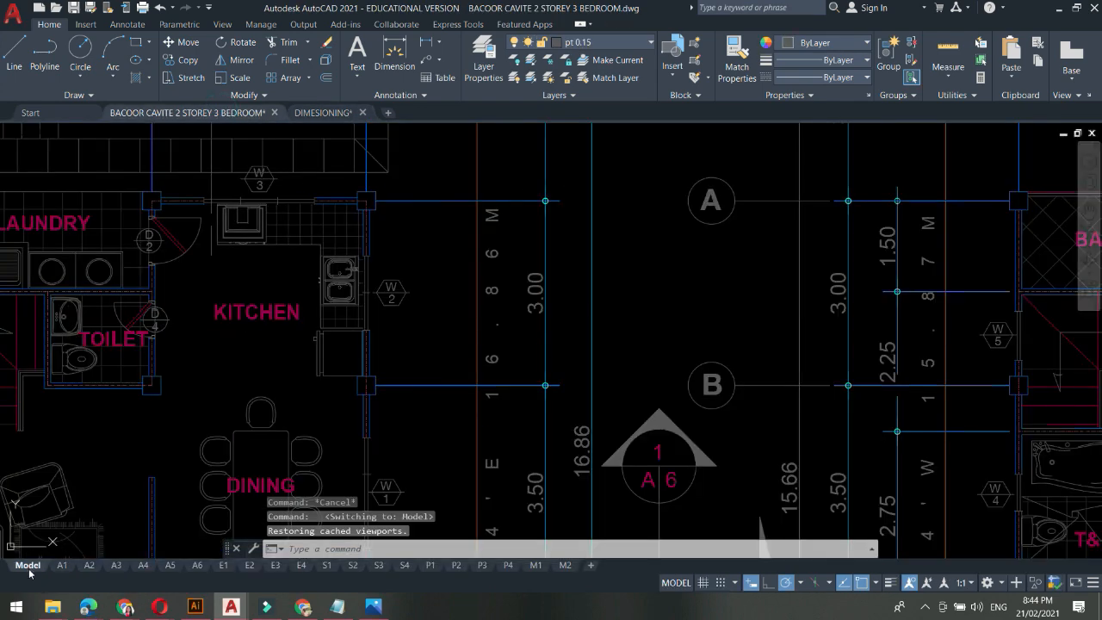
scroll(365, 394, "down", 2)
left_click(401, 92)
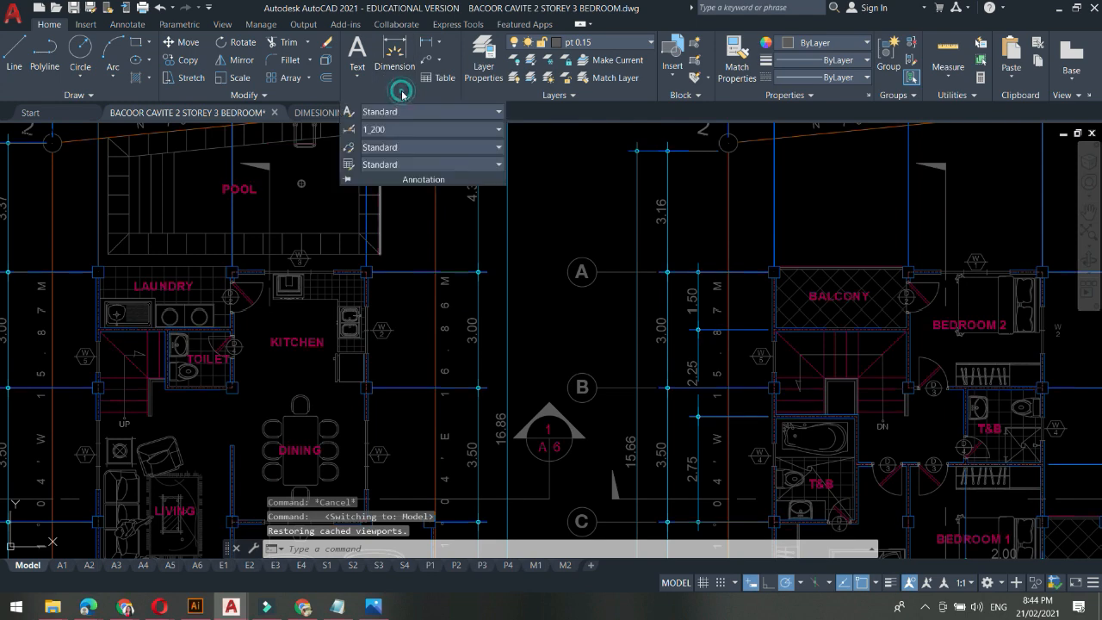
left_click(349, 130)
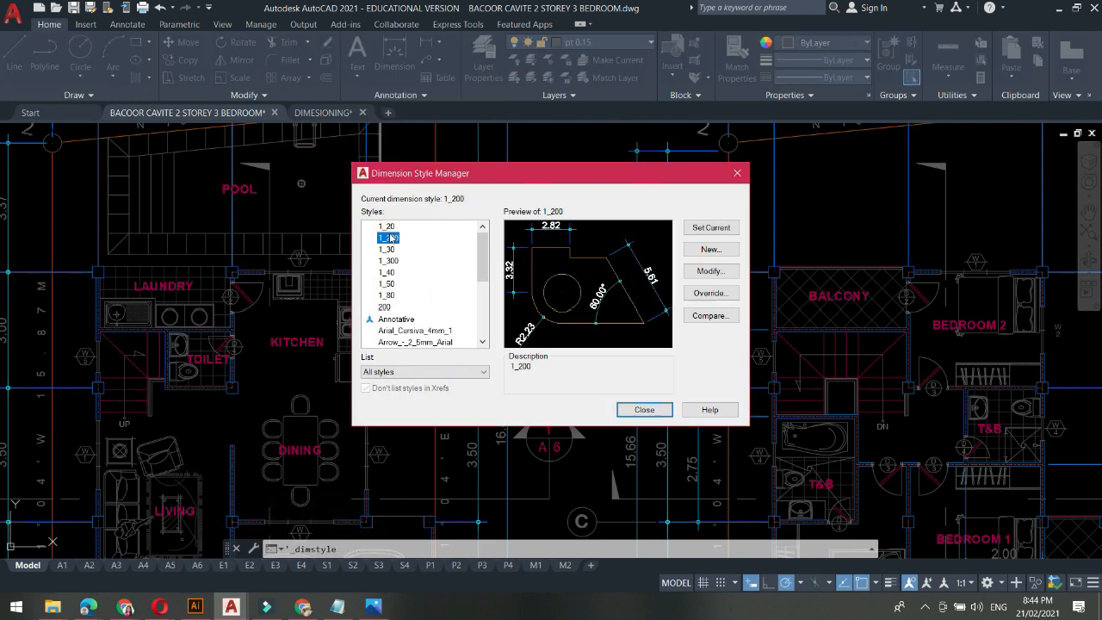
Examine the previews of the scale-named dimension styles between 1_20 and 1_80, and close the Dimension Style Manager without changes
left_click(387, 297)
left_click(387, 286)
left_click(386, 274)
left_click(387, 260)
left_click(388, 249)
left_click(388, 238)
left_click(387, 227)
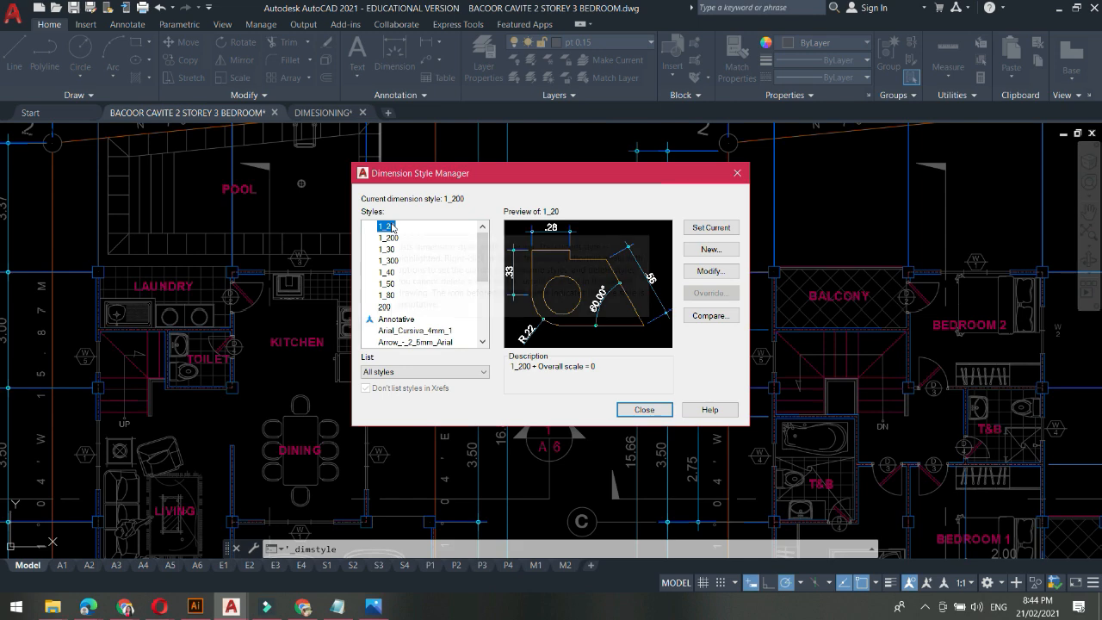
left_click(387, 249)
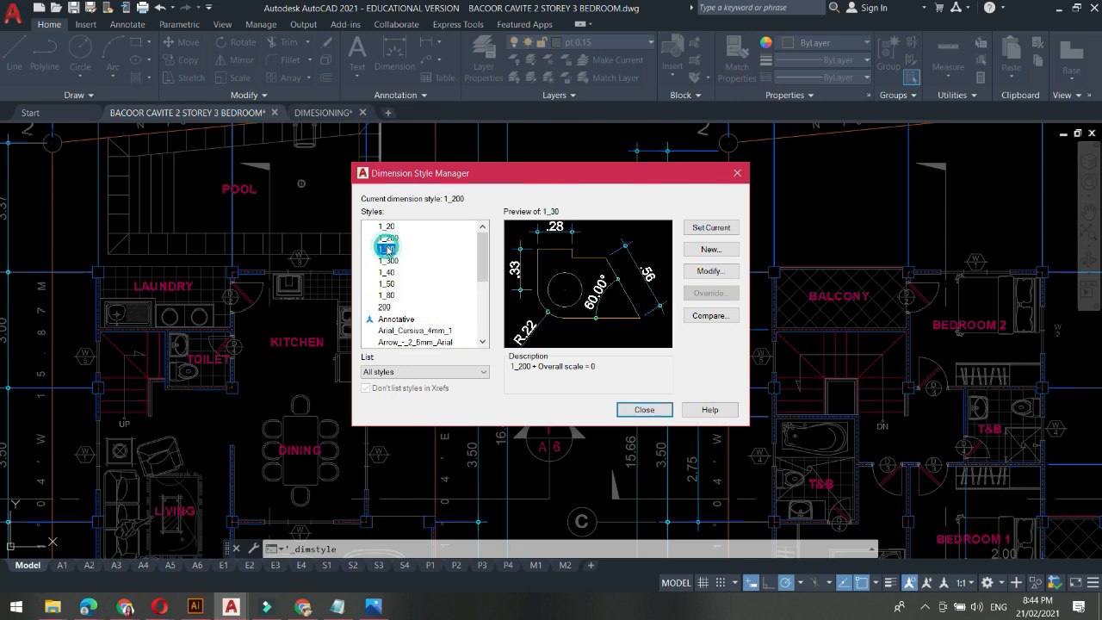
left_click(738, 174)
scroll(492, 319, "down", 5)
scroll(491, 319, "down", 3)
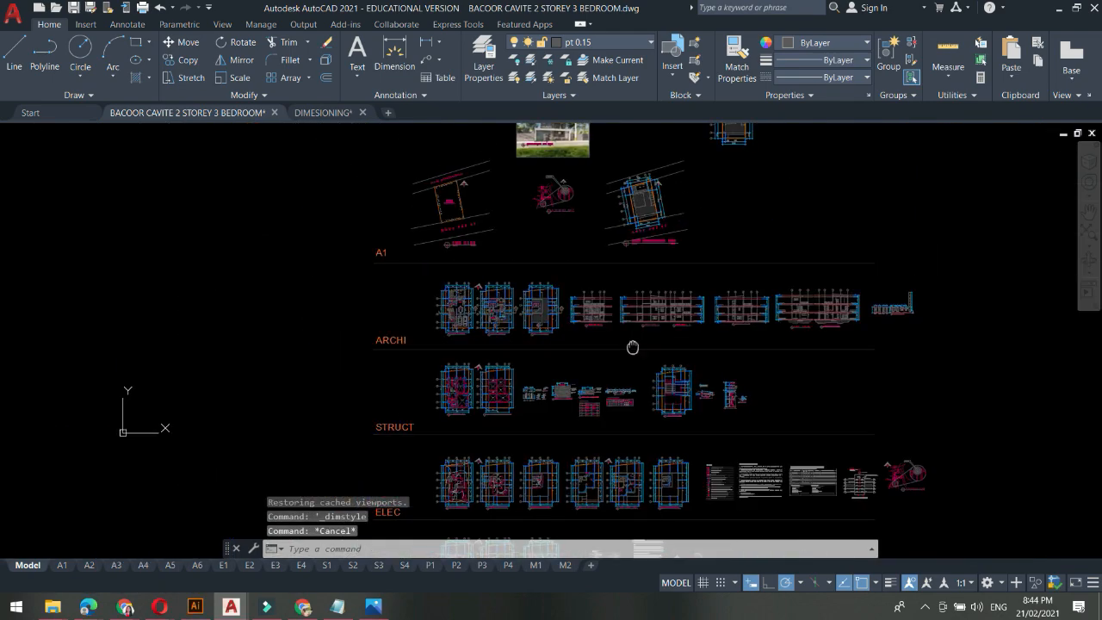
middle_click_drag(633, 346, 492, 267)
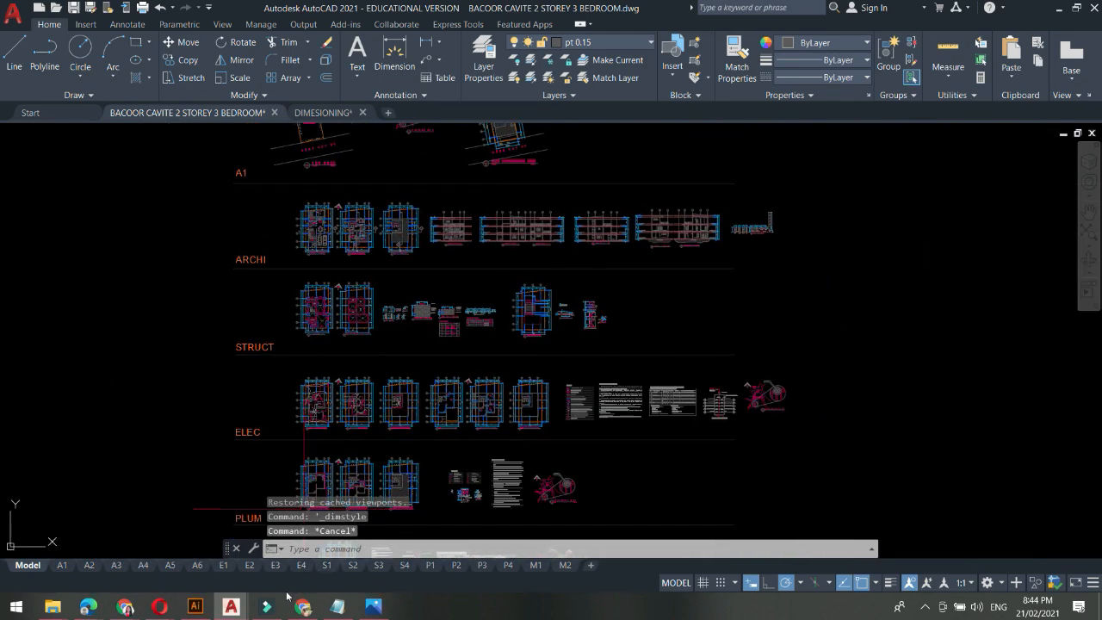
Return to the DIMESIONING drawing and compare the dimension sizes of the C1F1 plans in Layout1 and in model space
left_click(310, 113)
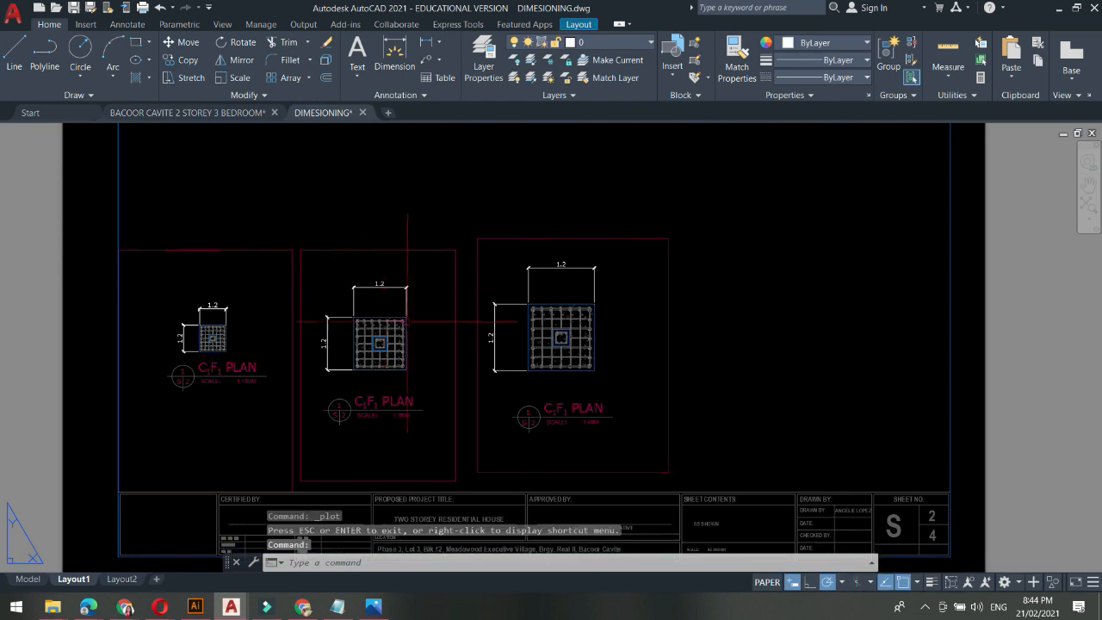
scroll(362, 284, "up", 3)
scroll(363, 284, "down", 3)
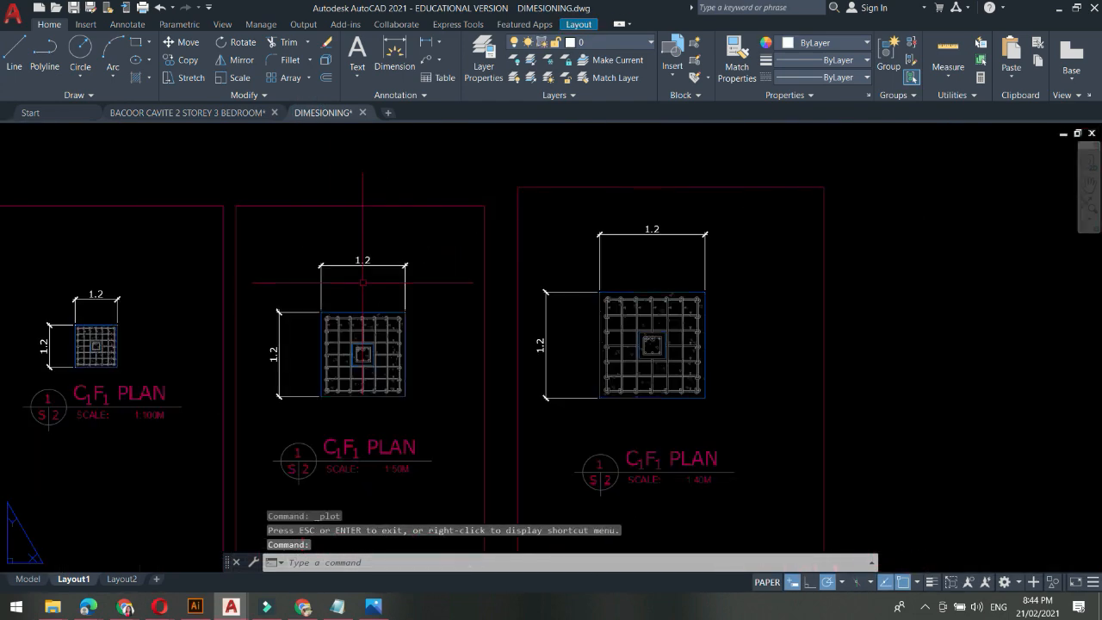
scroll(362, 282, "up", 2)
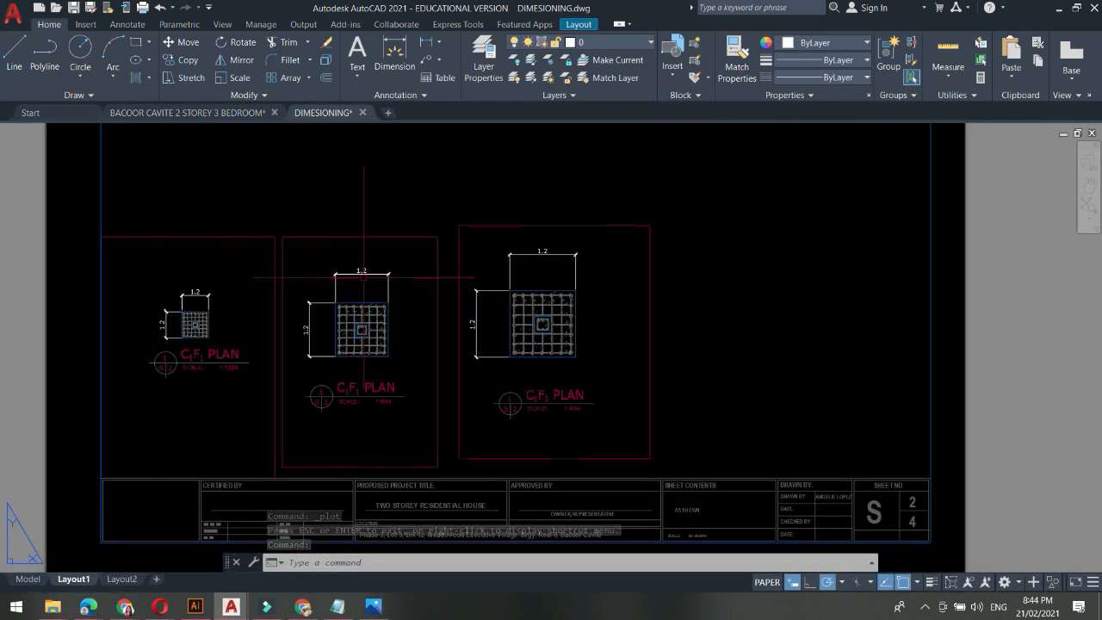
left_click(27, 578)
scroll(448, 319, "down", 3)
scroll(422, 291, "up", 3)
scroll(422, 291, "up", 2)
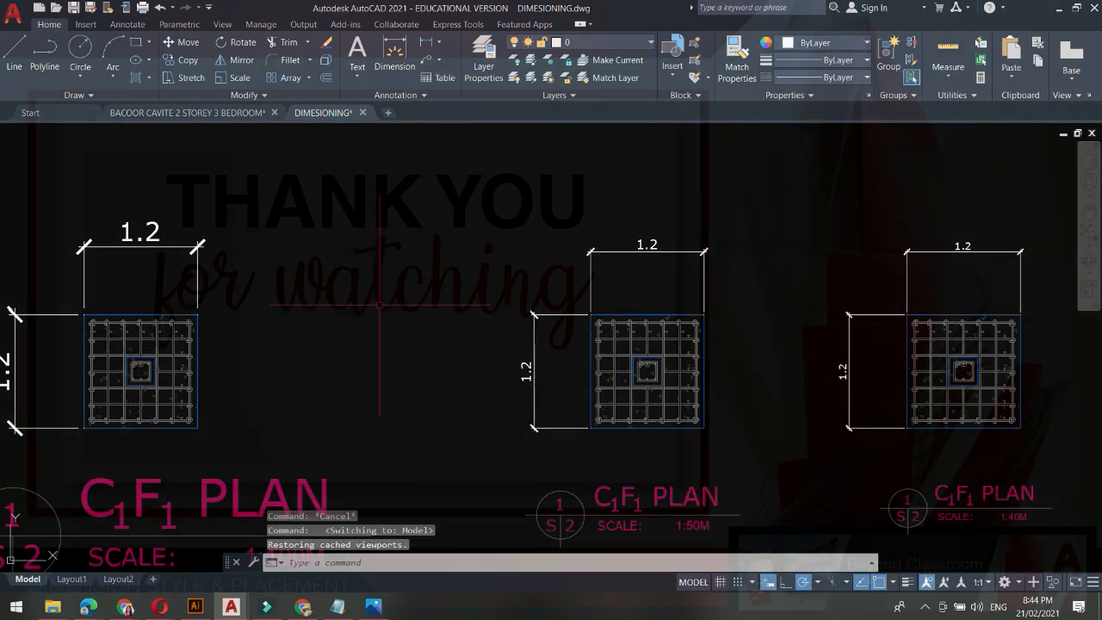